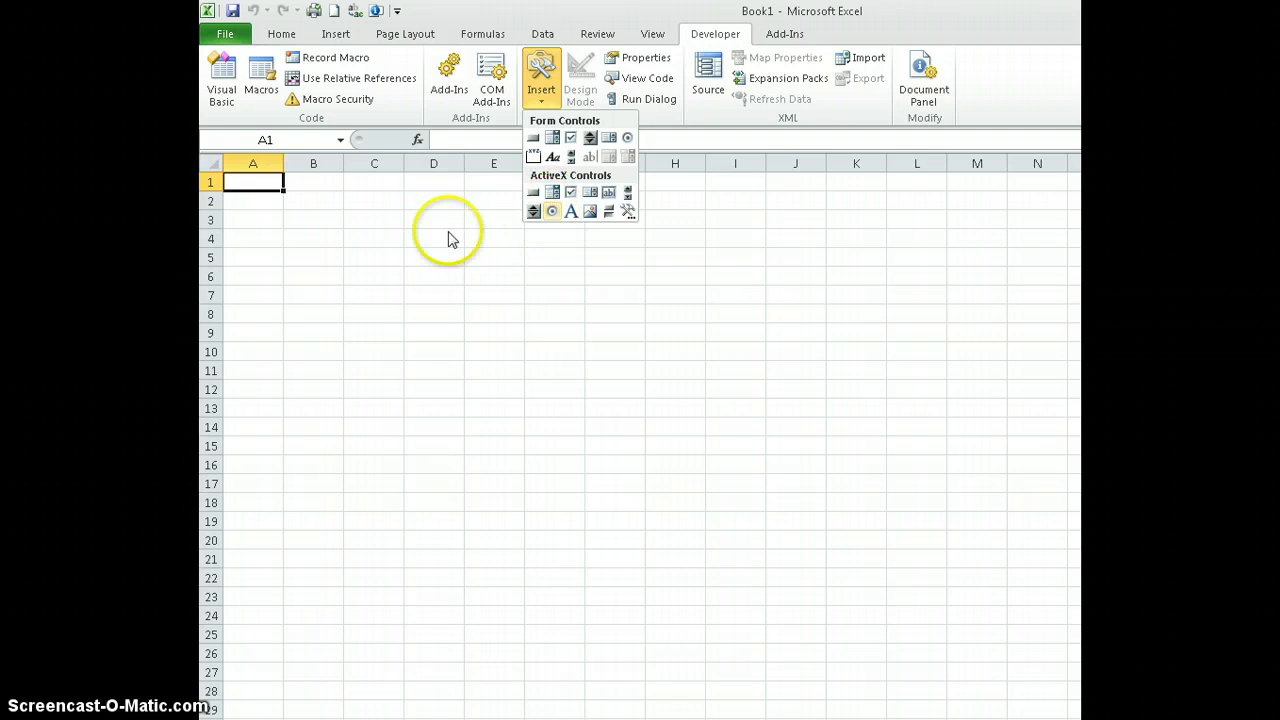
Step: Enter the list items a, b, c and d in cells M3 to M6, keeping M2 blank
click(392, 212)
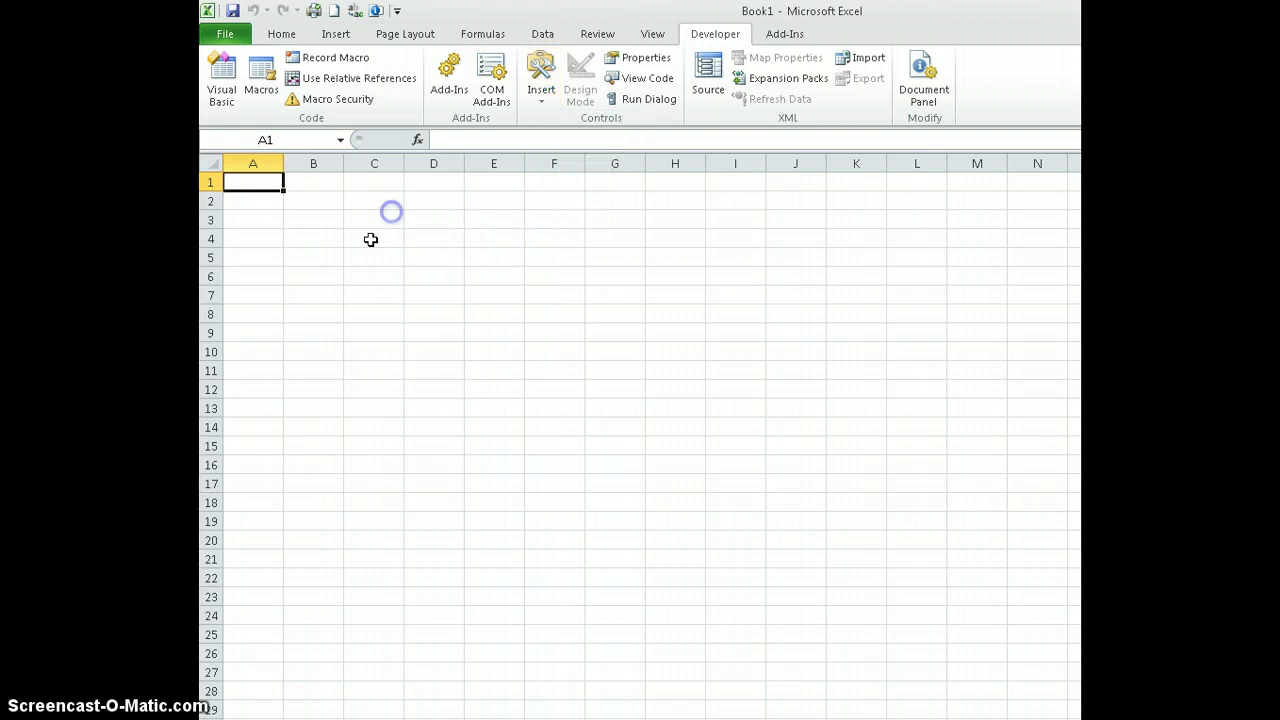
click(960, 200)
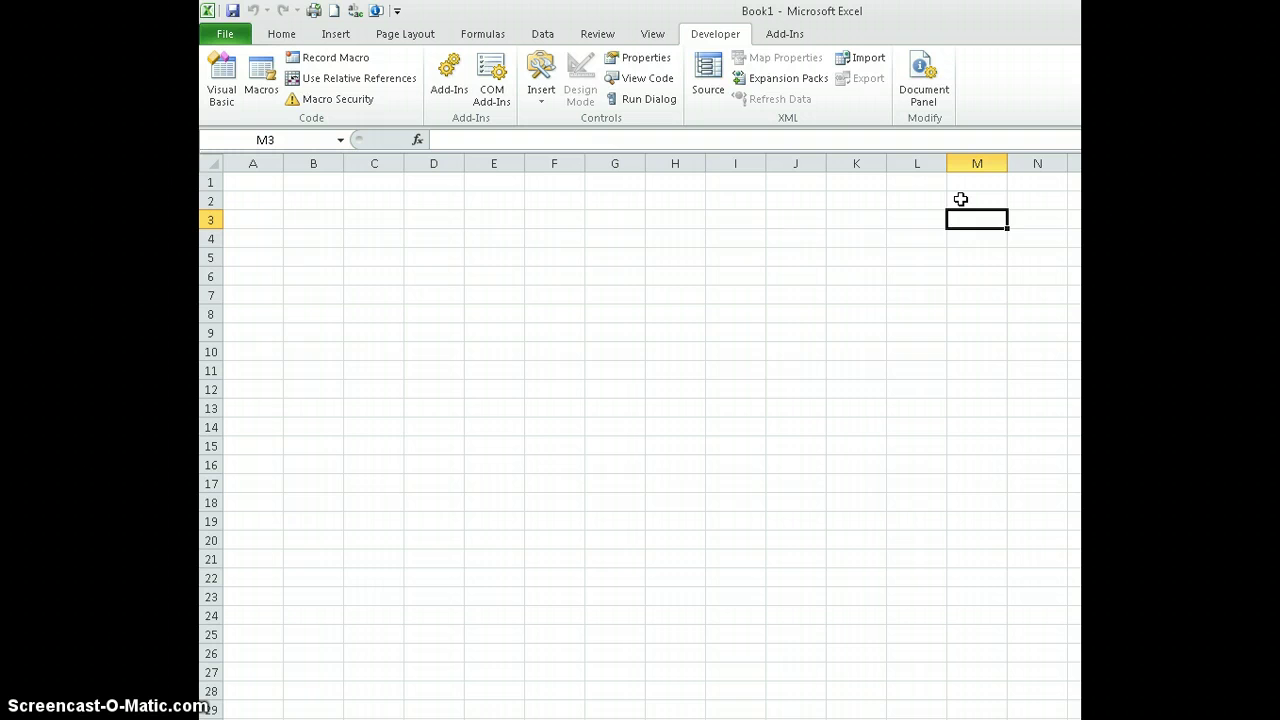
text(a)
key(Return)
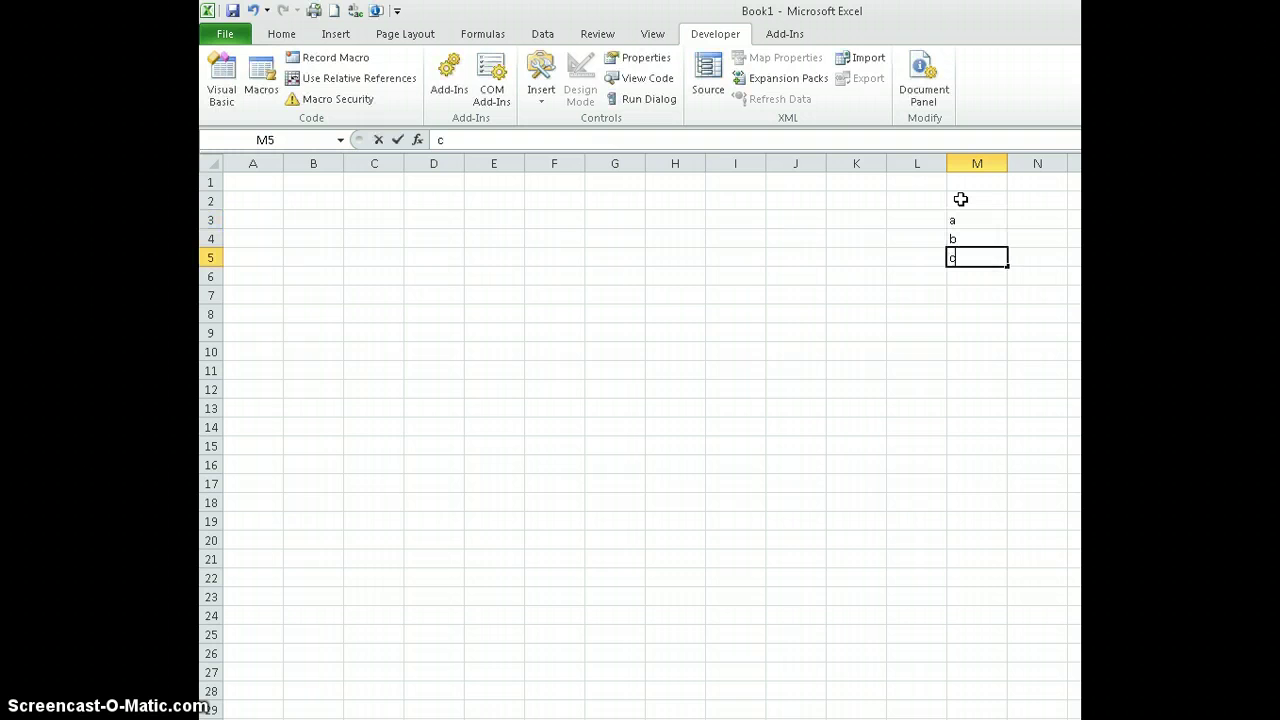
text(c)
key(Return)
text(d)
key(Return)
Step: Apply All Borders to the list range M2:M6
drag(960, 199, 976, 276)
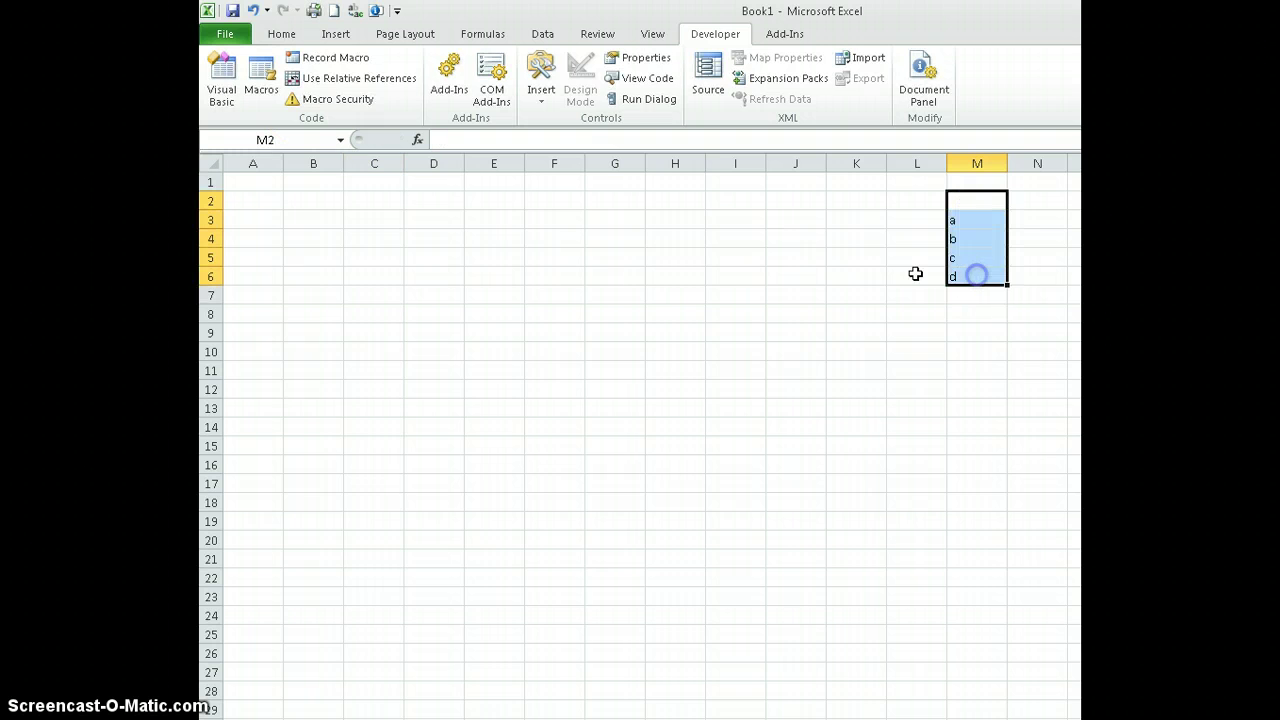
click(281, 33)
click(456, 92)
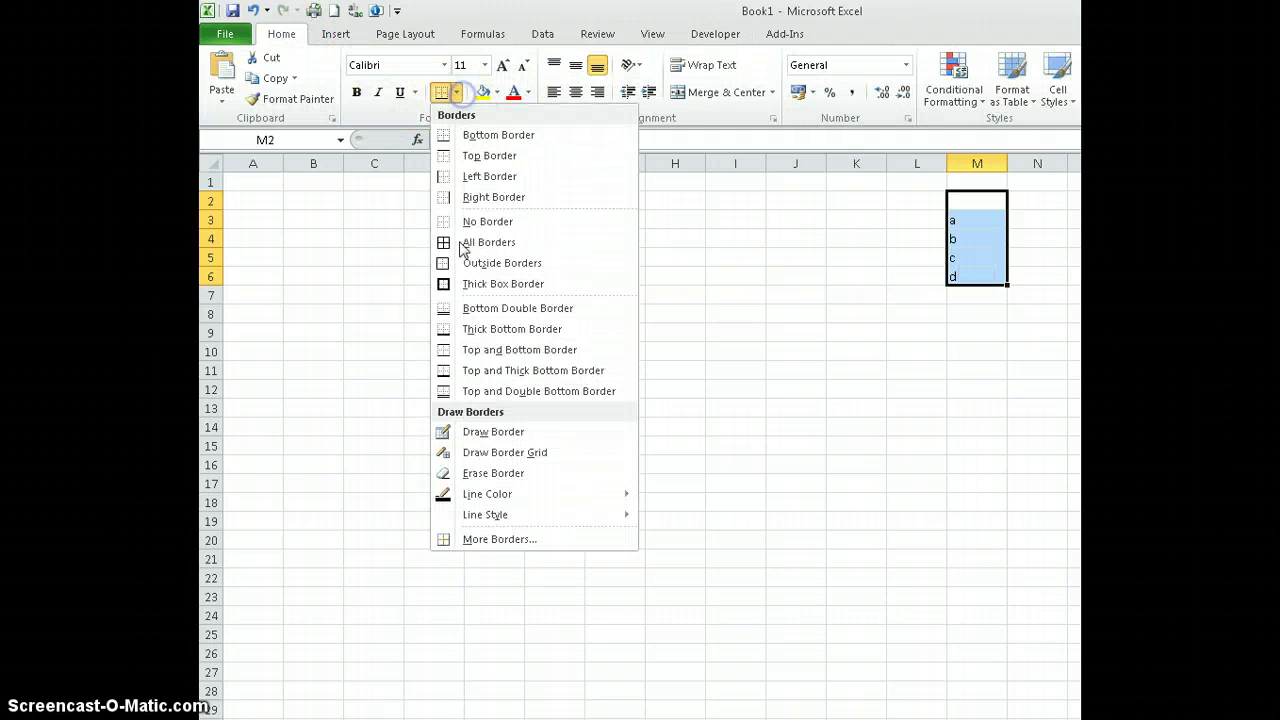
click(470, 242)
click(370, 219)
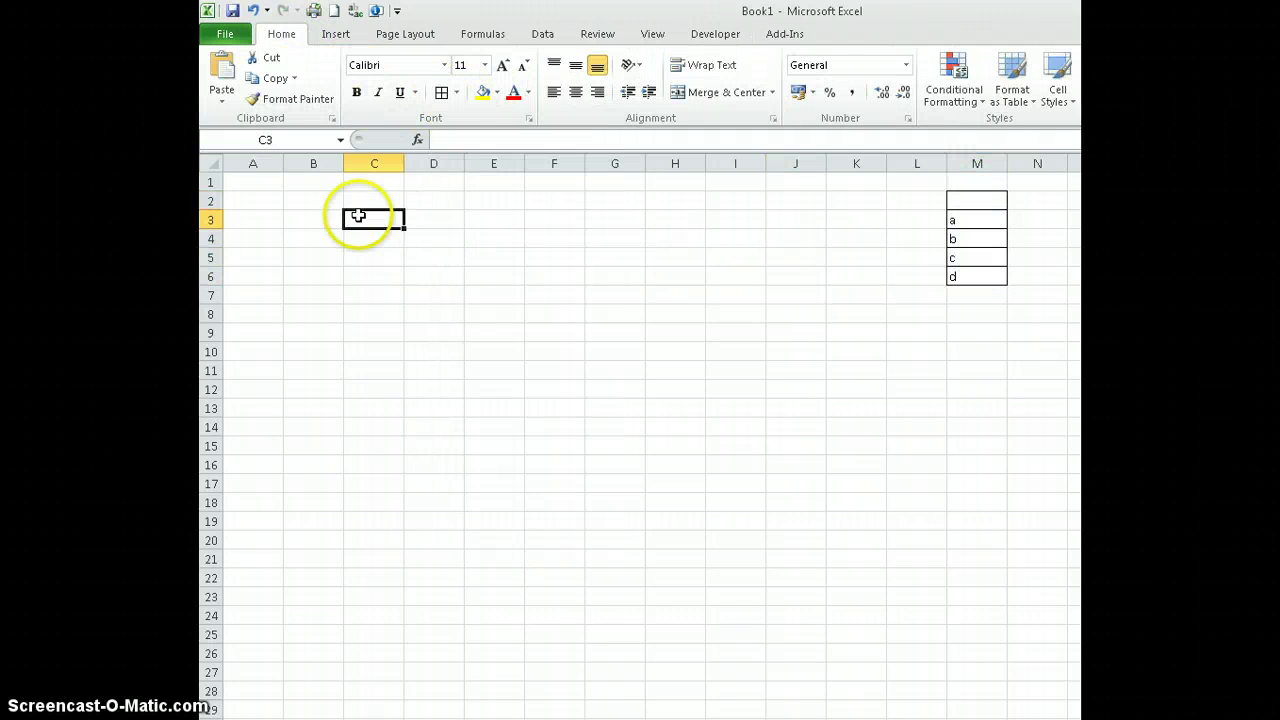
Step: Insert a Form Controls combo box across row 3, spanning about columns B to G
click(710, 33)
click(541, 90)
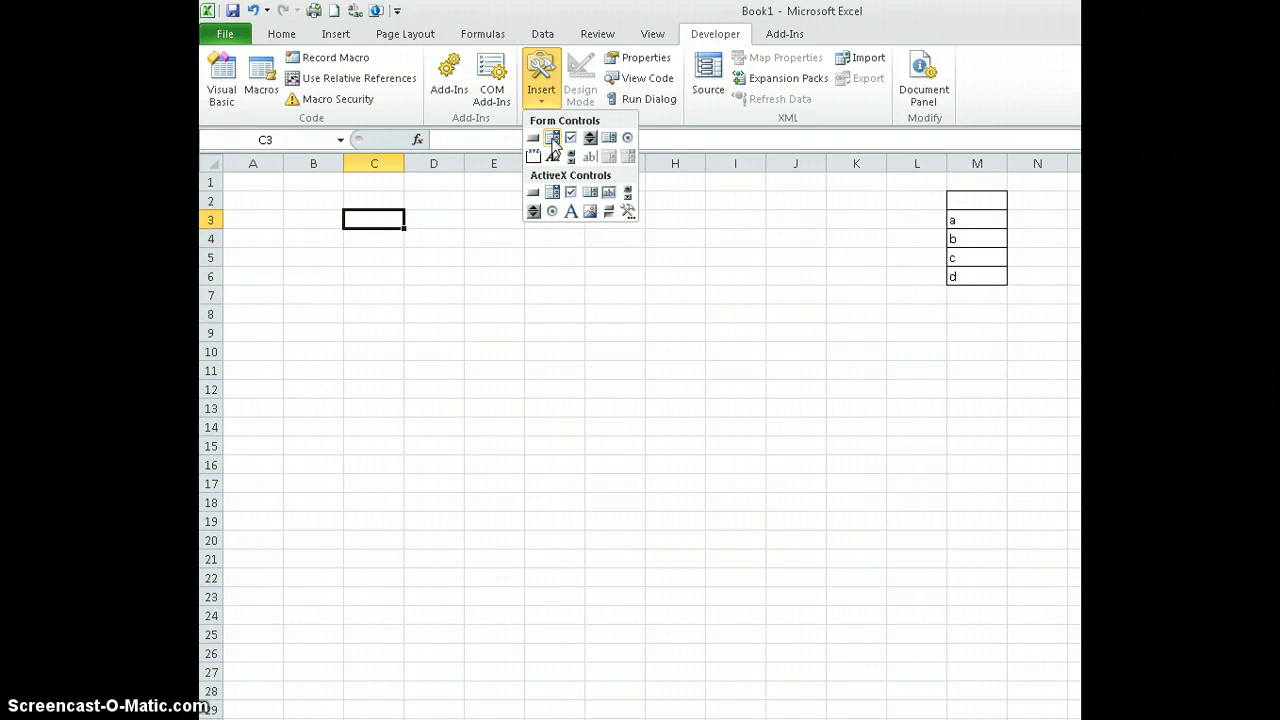
click(553, 142)
drag(301, 207, 600, 232)
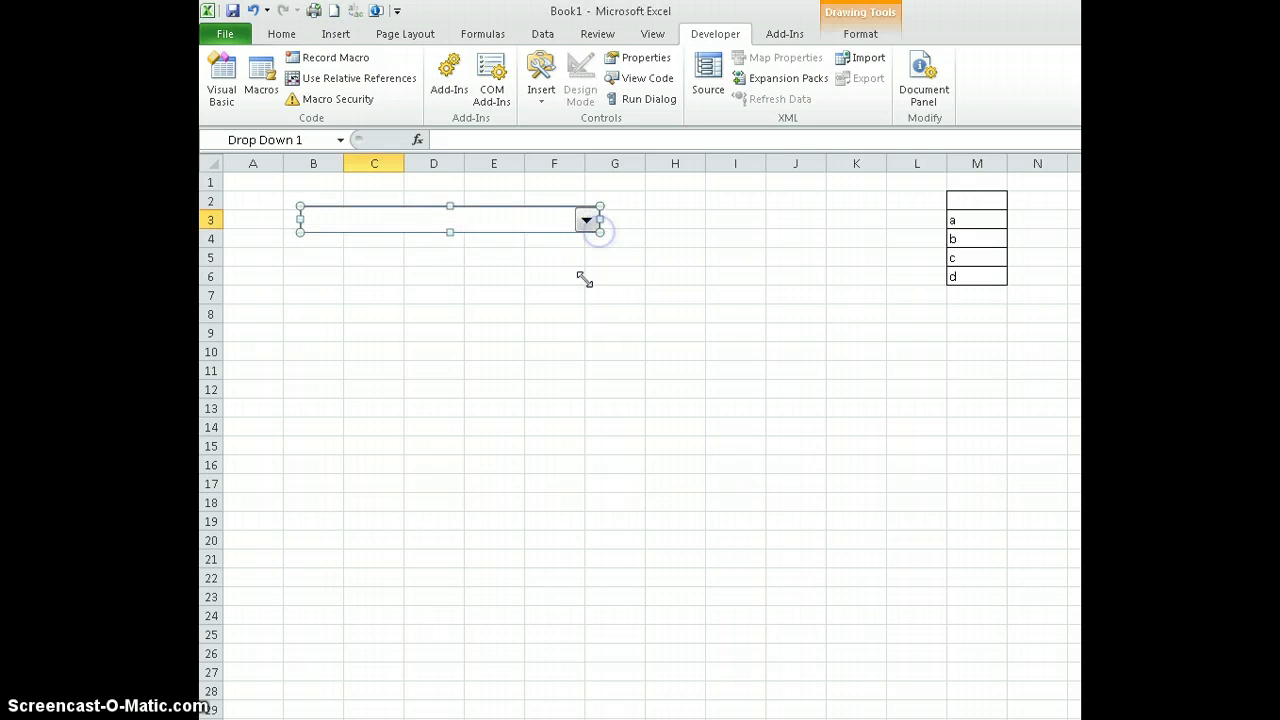
click(436, 257)
Step: Open the new combo box's list to check its entries and look over the available form controls
click(585, 221)
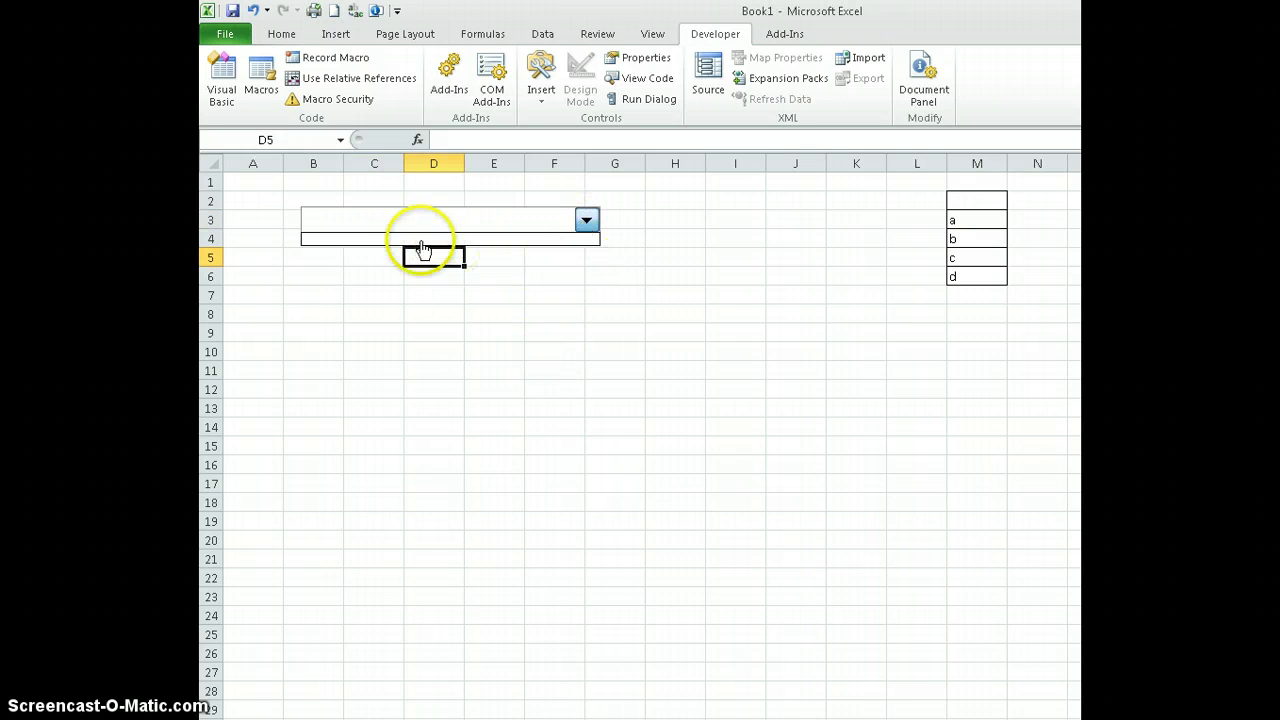
click(508, 246)
click(592, 226)
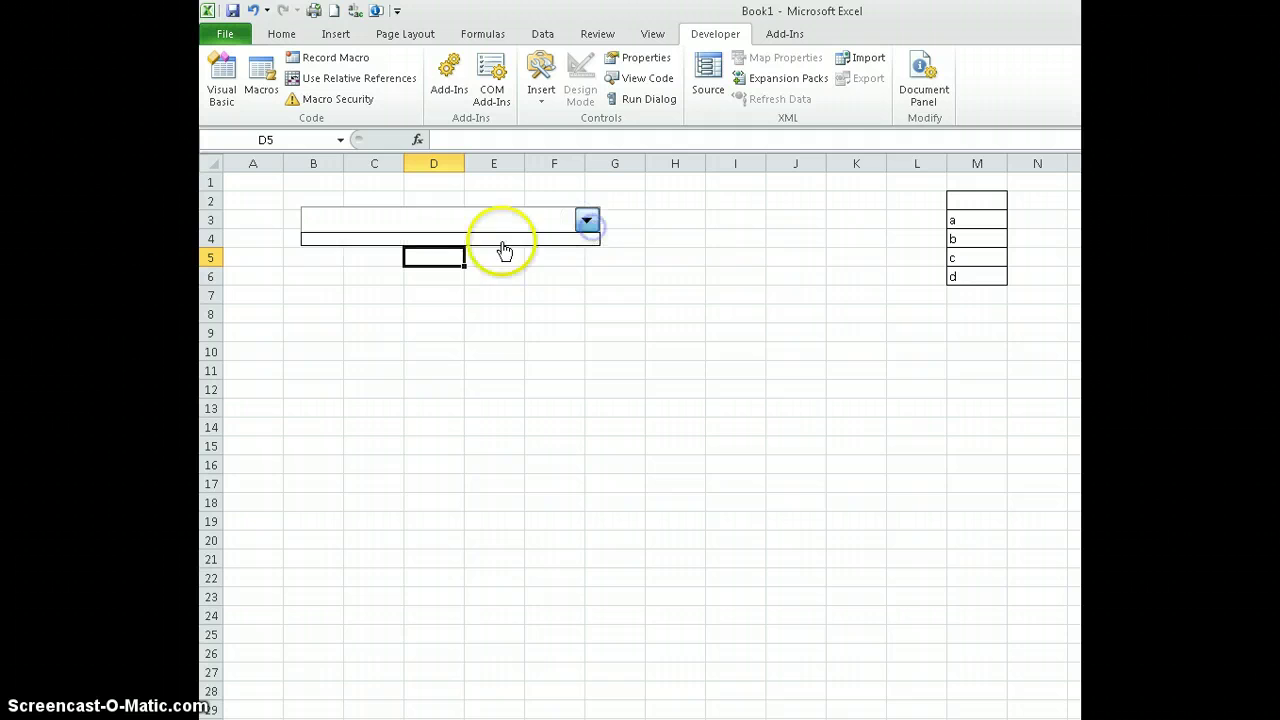
click(589, 230)
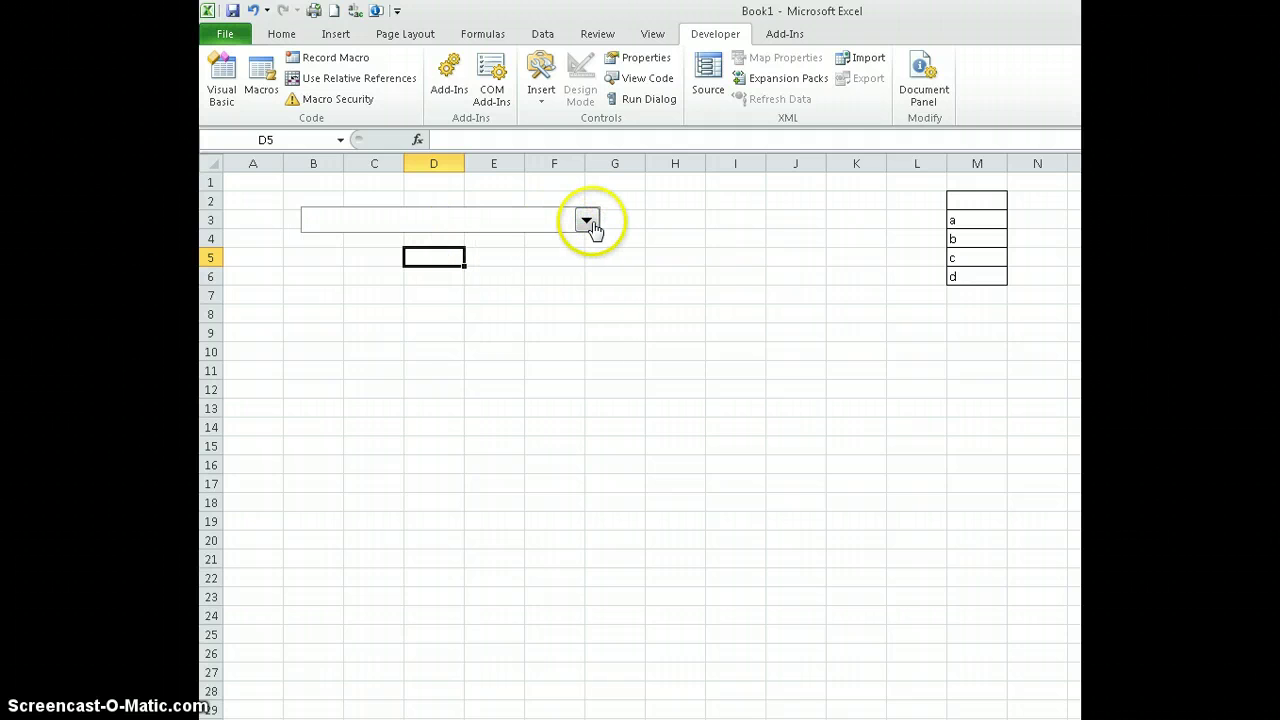
click(542, 96)
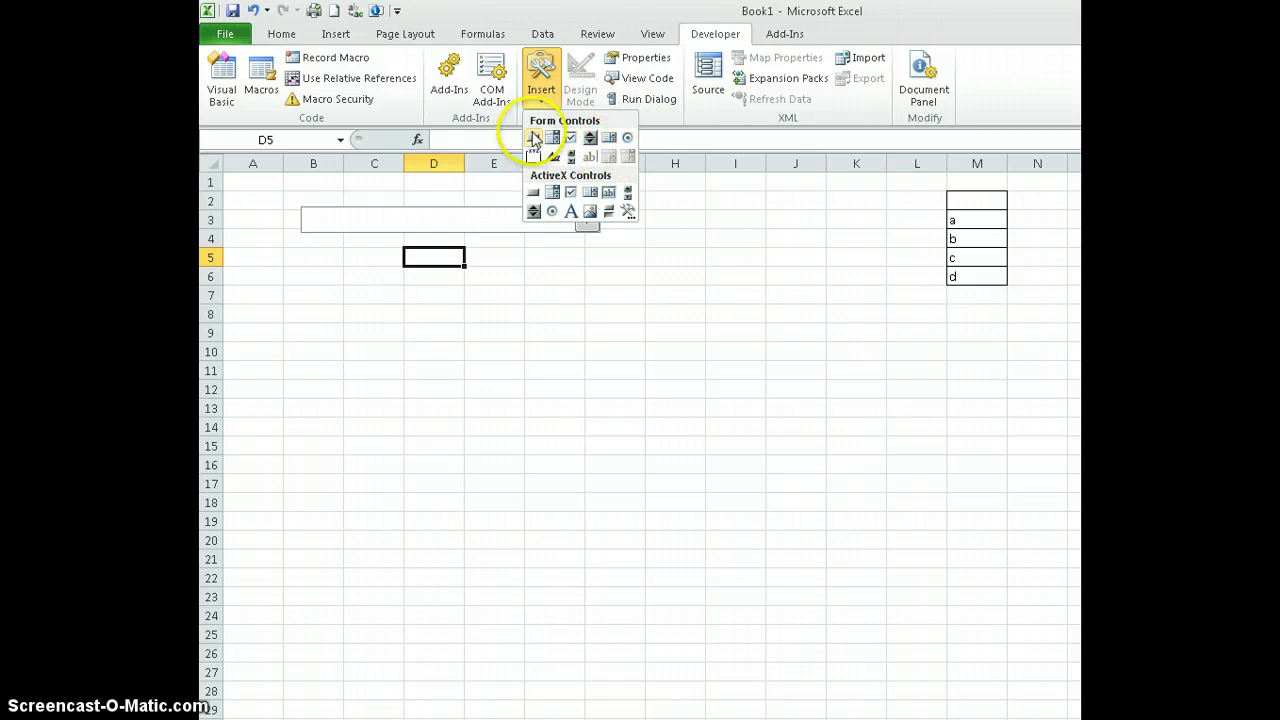
click(430, 226)
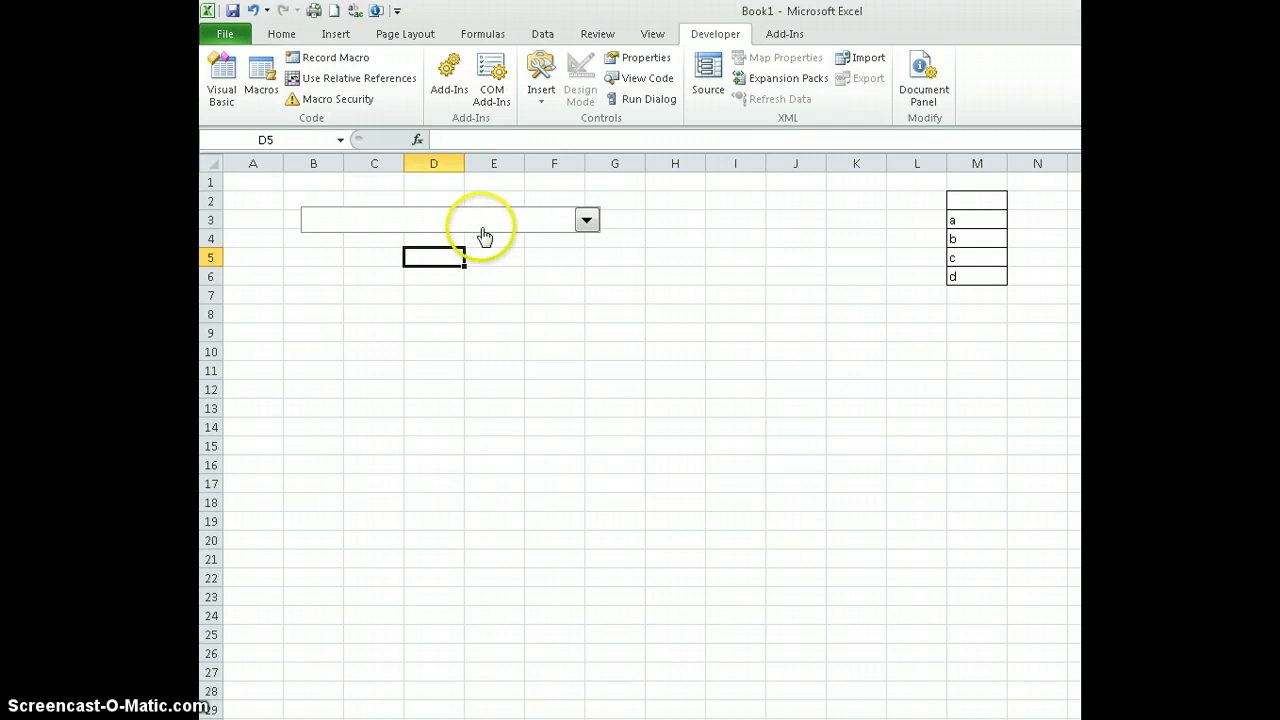
Step: Open the combo box's Format Control dialog and place it below the combo box, clear of the list in column M
right_click(440, 226)
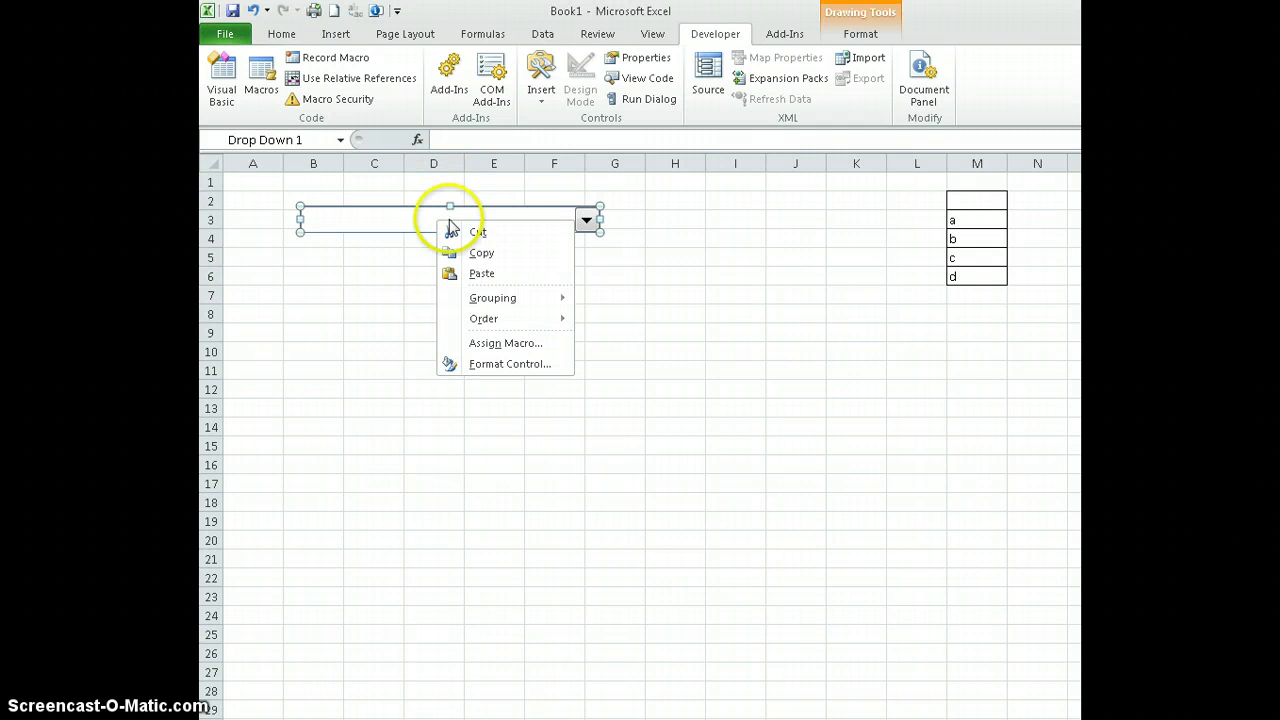
click(500, 364)
drag(689, 386, 503, 270)
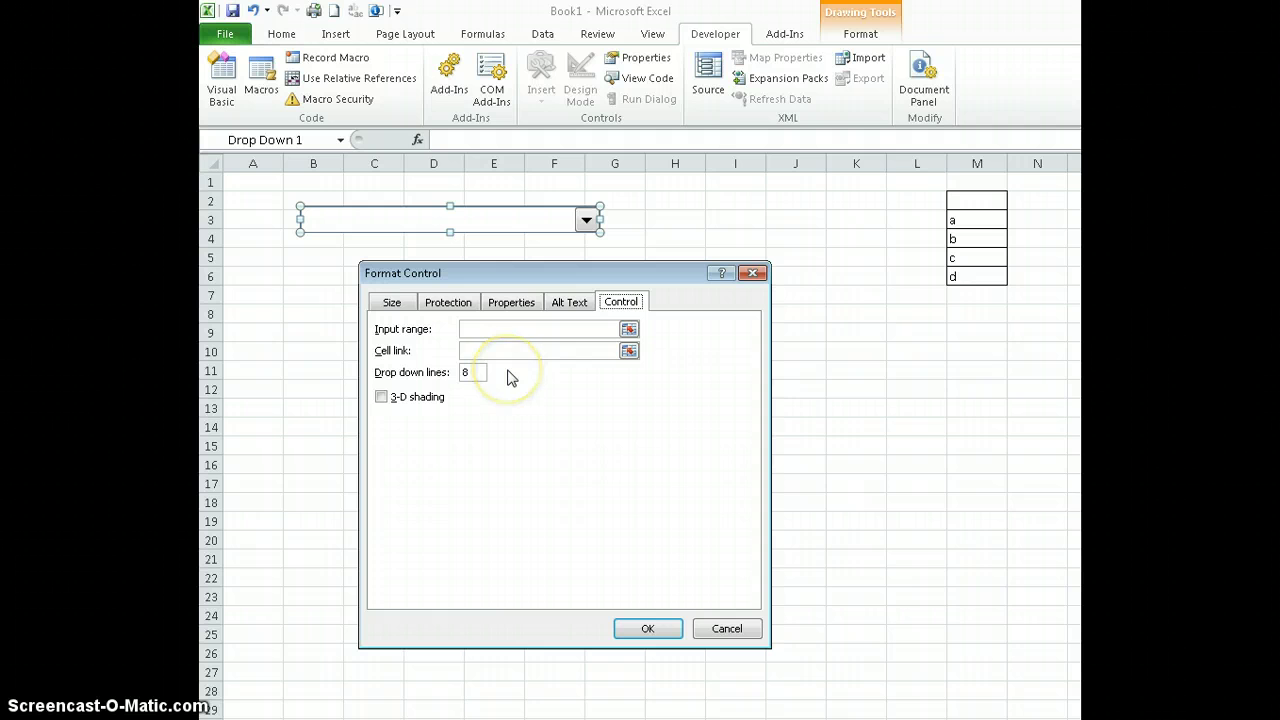
Step: Review the combo box's size, protection, properties and alt text settings
click(391, 302)
click(511, 302)
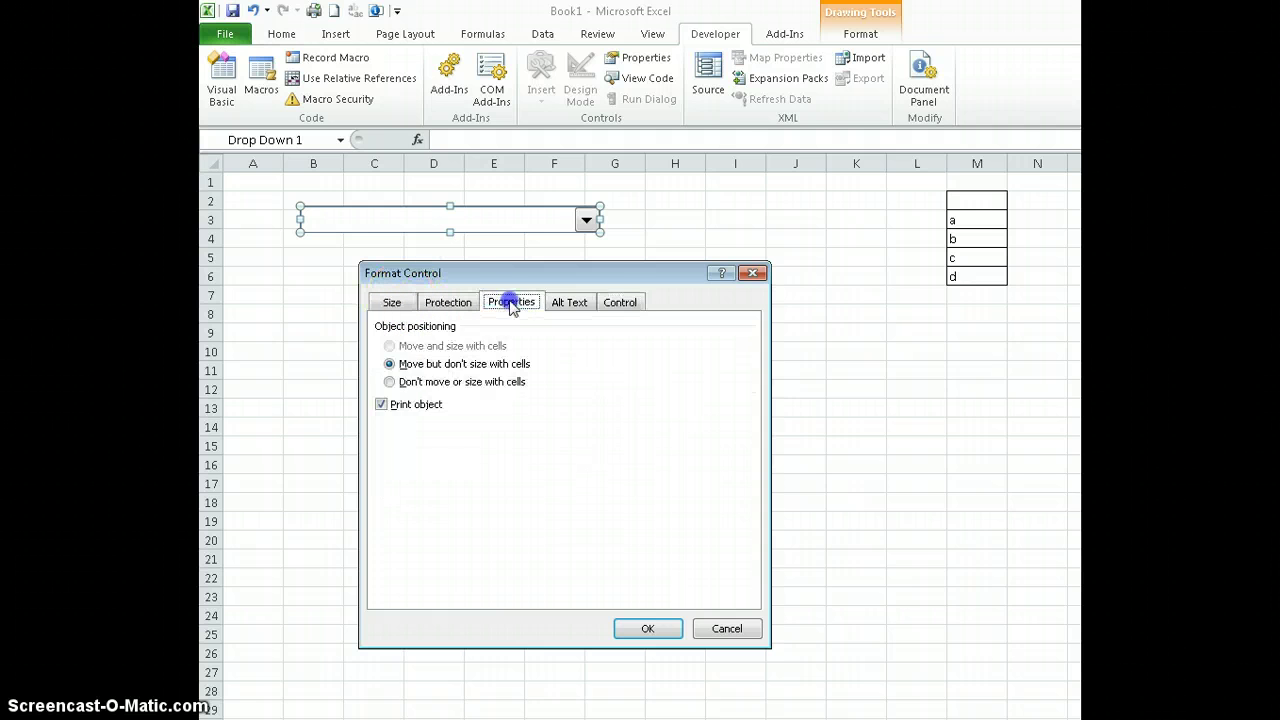
click(569, 302)
click(448, 302)
click(391, 302)
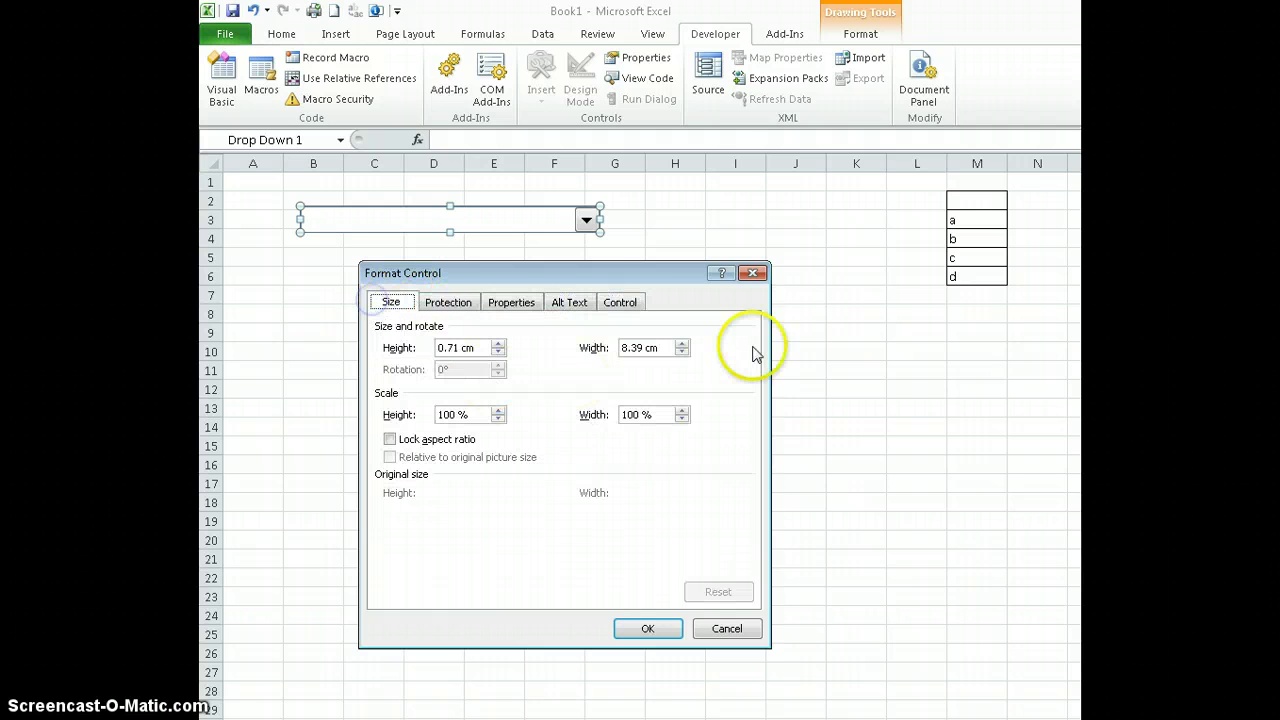
Step: Set the combo box's input range to $M$2:$M$6 and apply the control settings
click(632, 305)
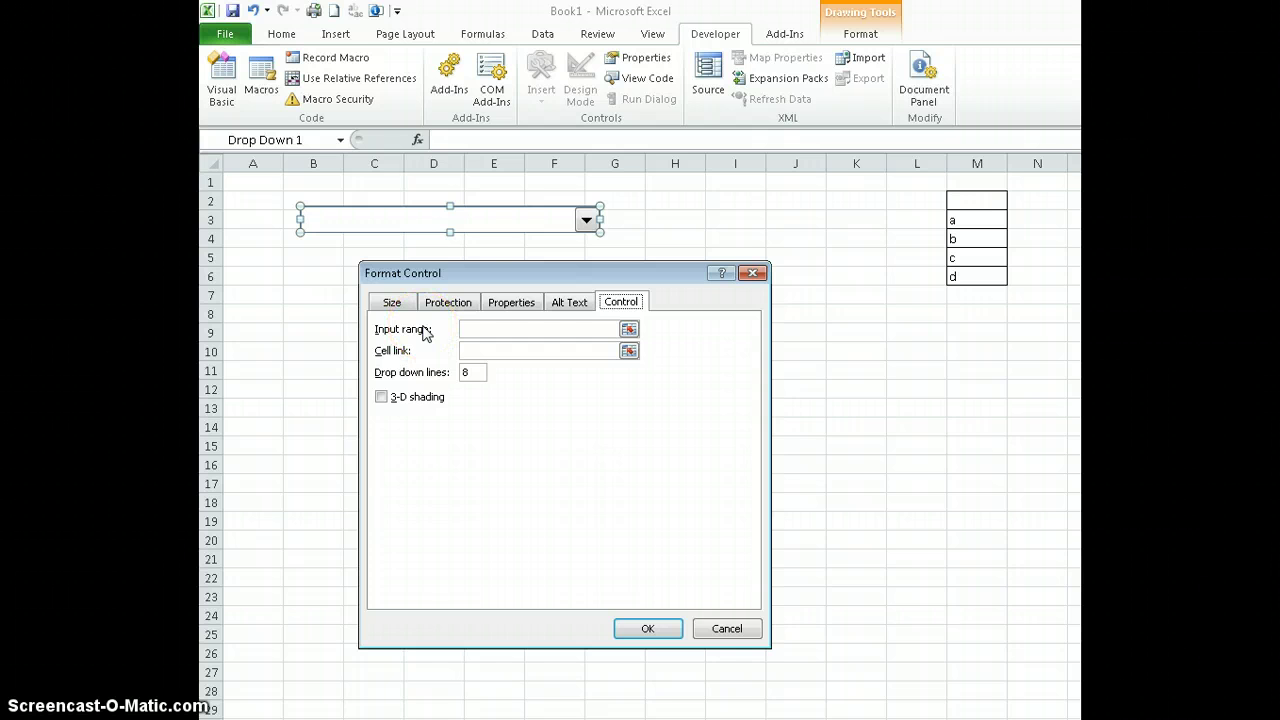
click(483, 333)
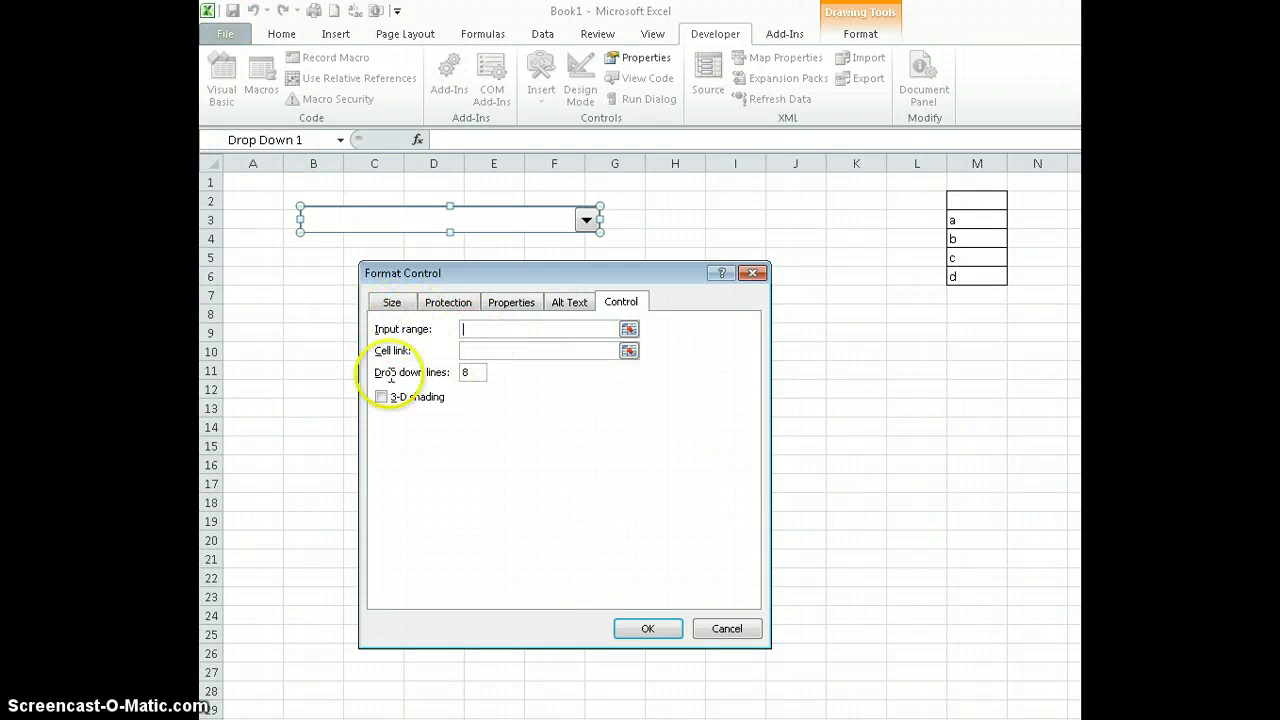
drag(1007, 210, 975, 277)
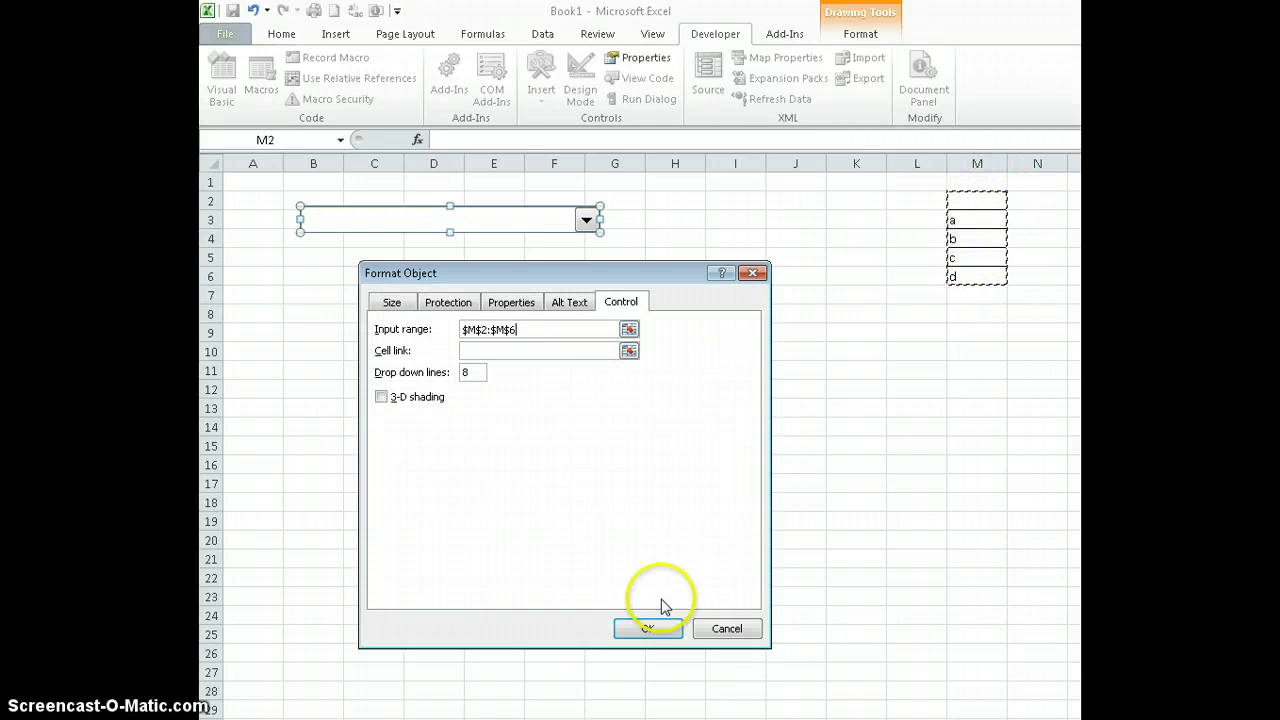
click(650, 627)
click(676, 295)
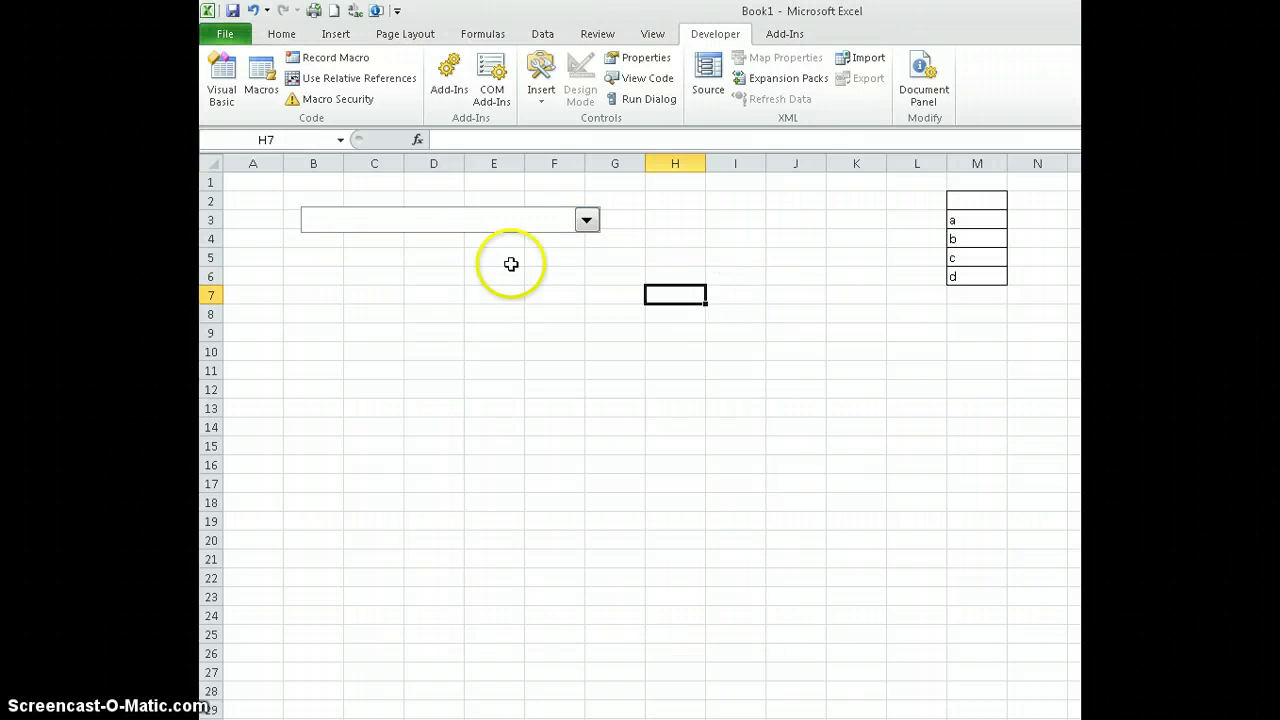
Step: Test the combo box by choosing the blank entry, b, the blank entry again, c and finally d
click(587, 220)
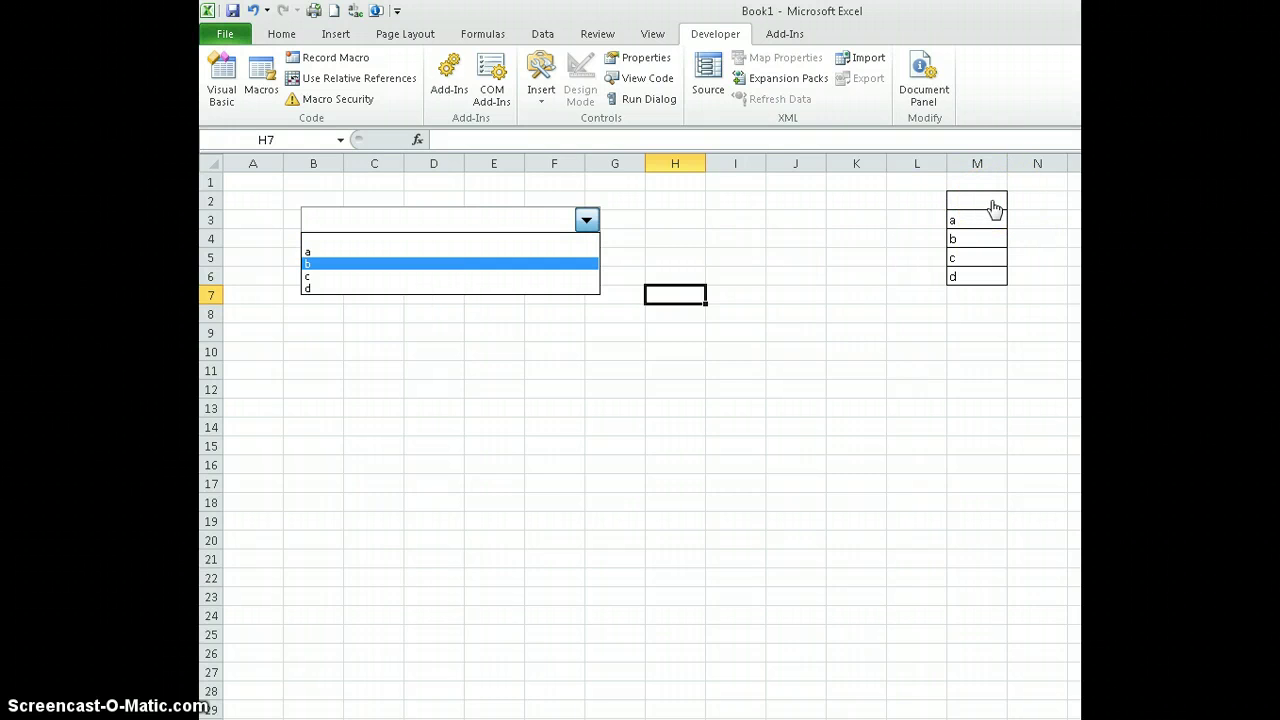
click(476, 242)
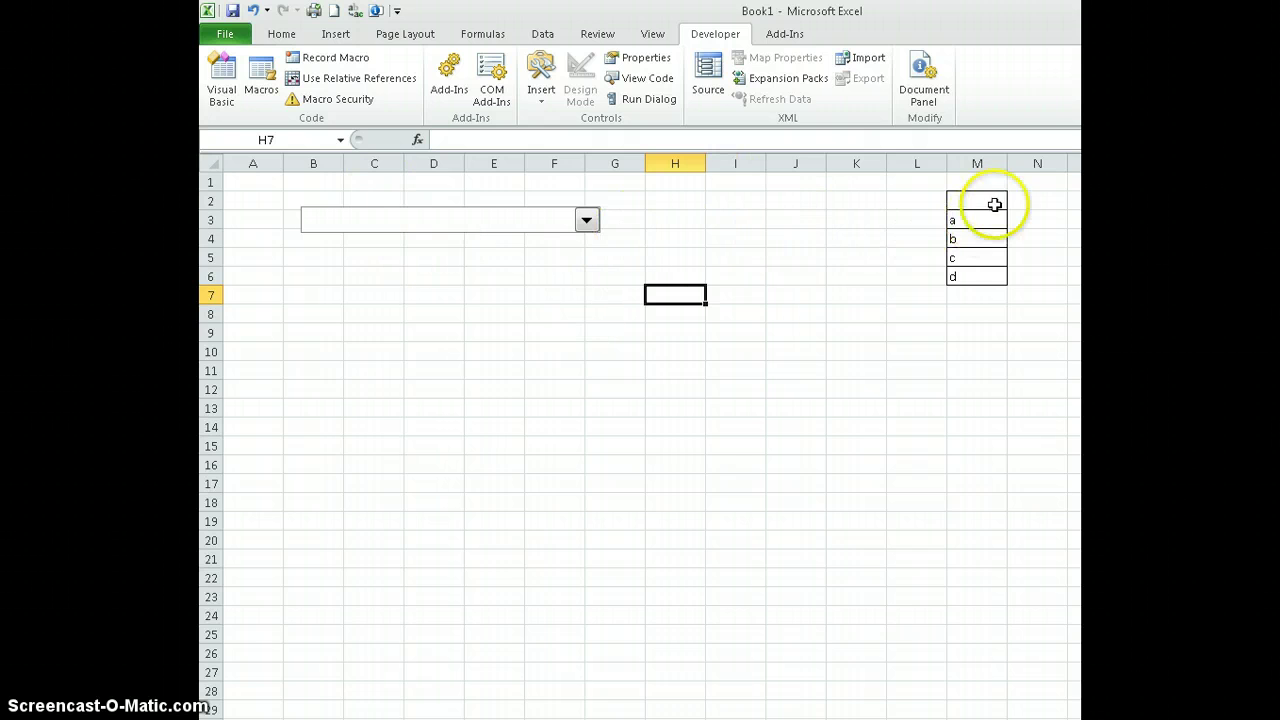
click(586, 220)
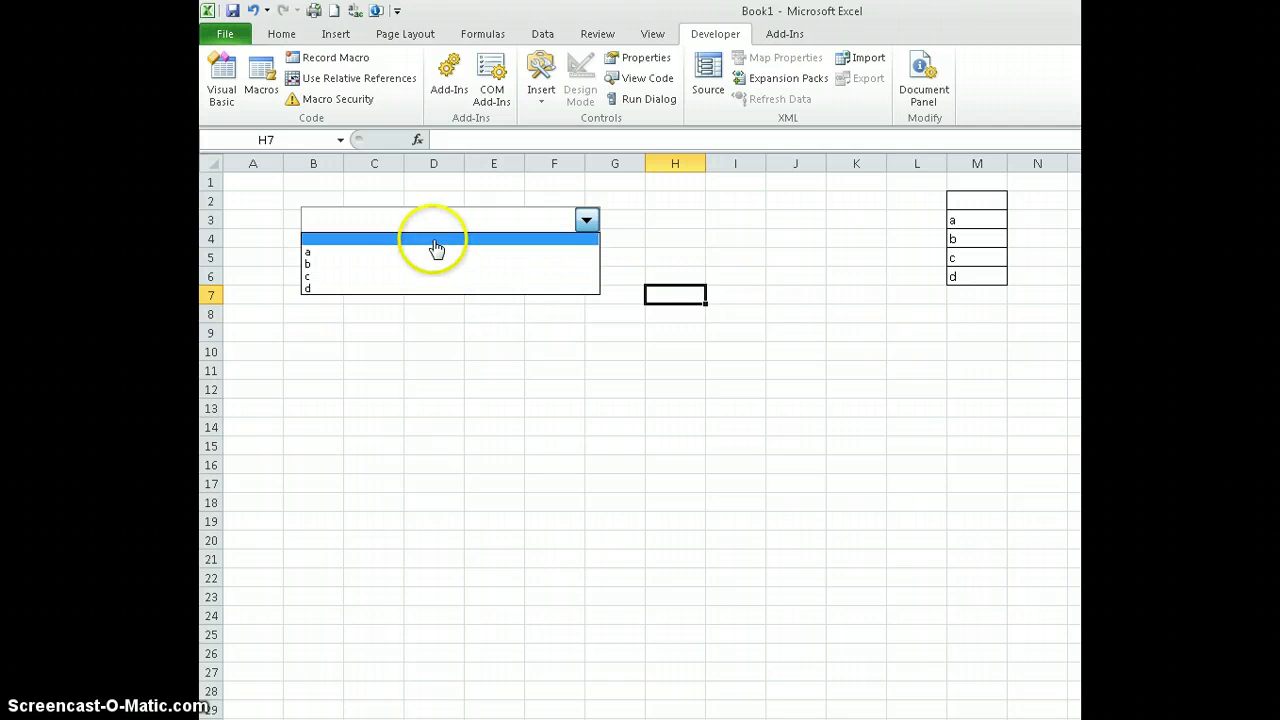
click(439, 238)
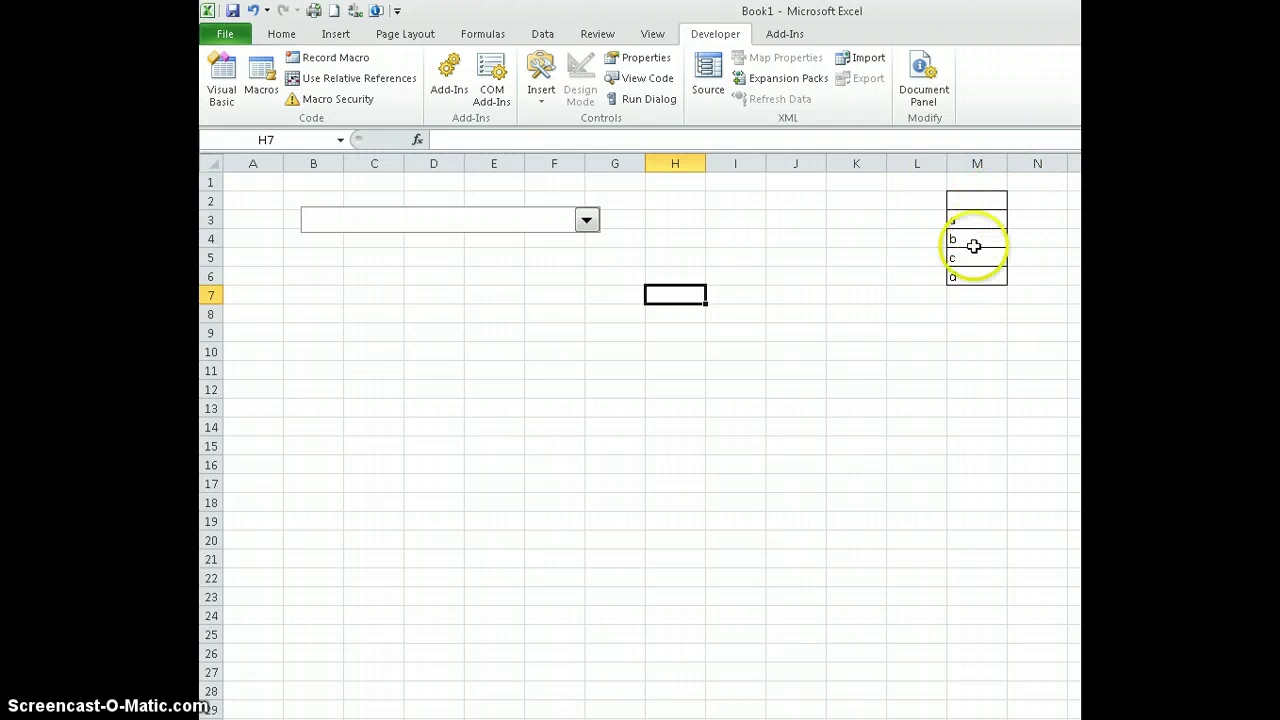
click(586, 220)
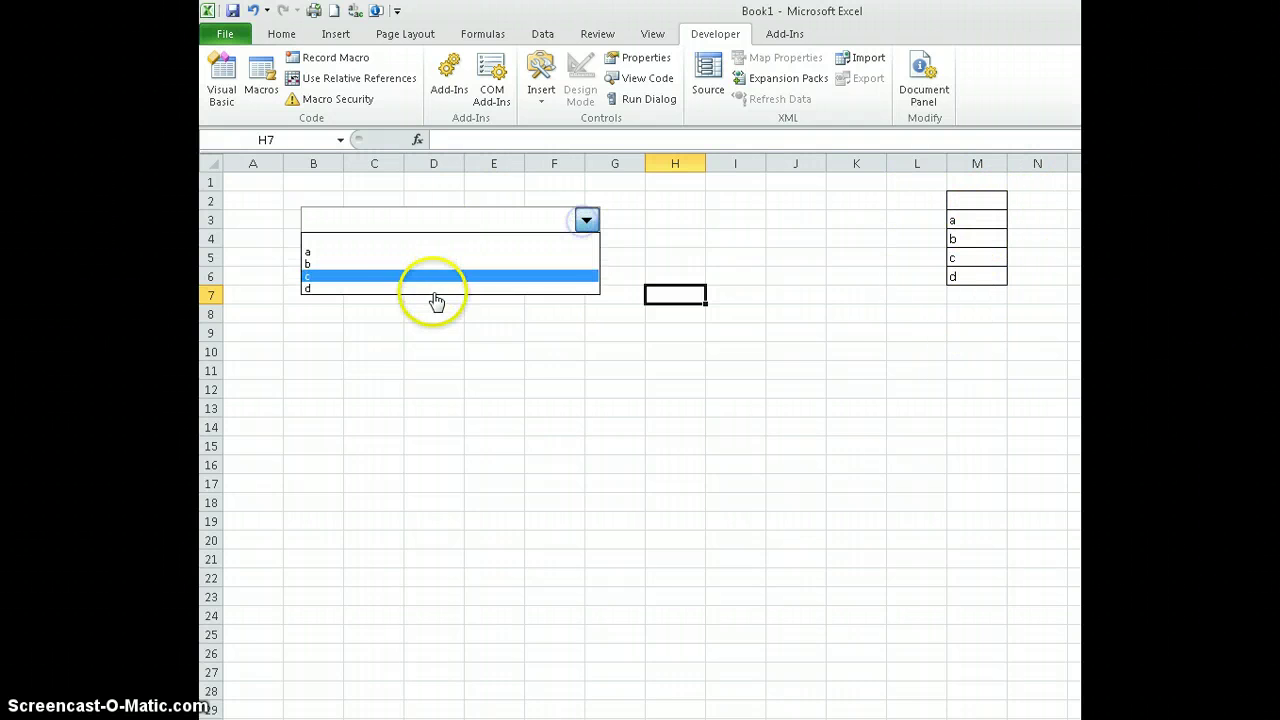
click(429, 261)
click(586, 220)
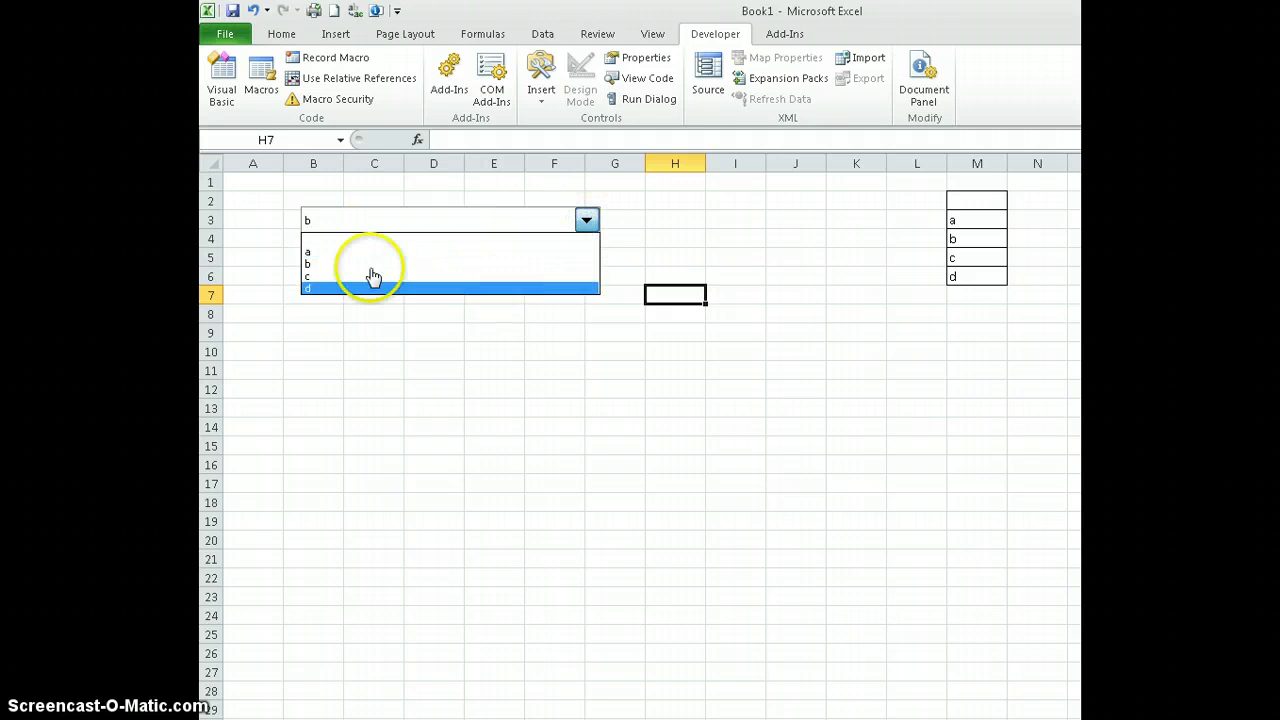
click(375, 248)
click(586, 218)
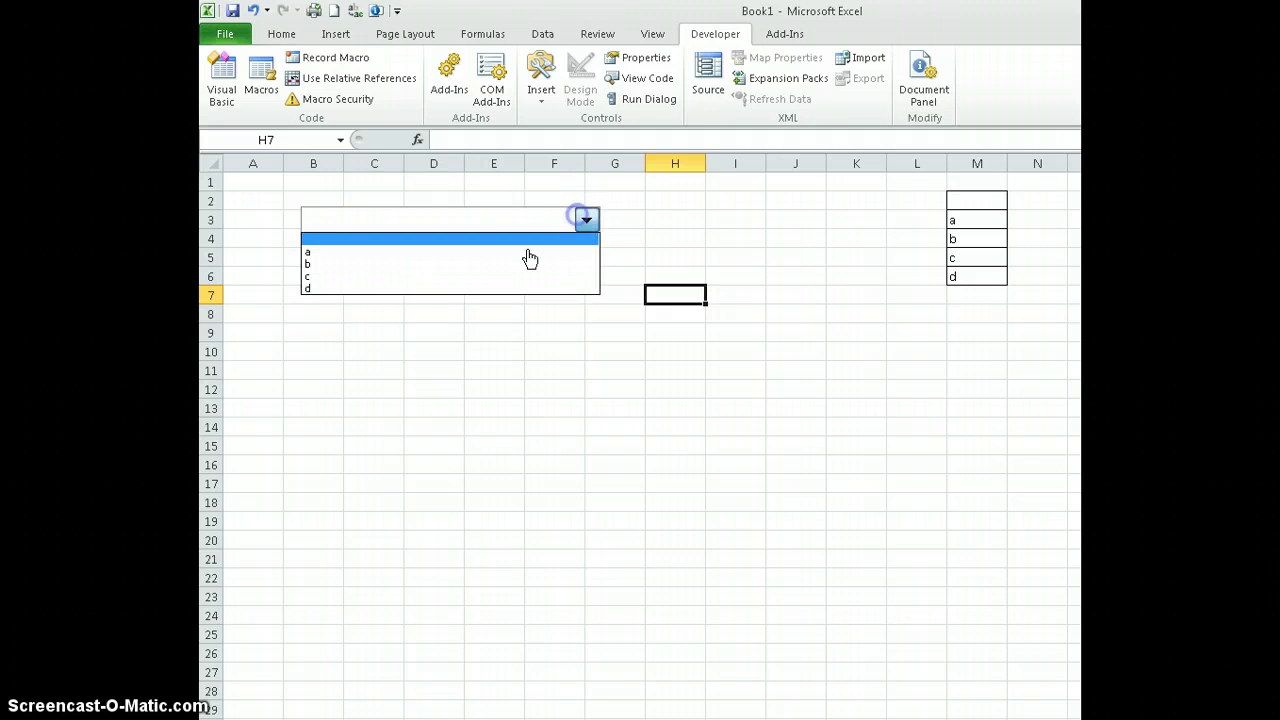
click(494, 276)
click(586, 220)
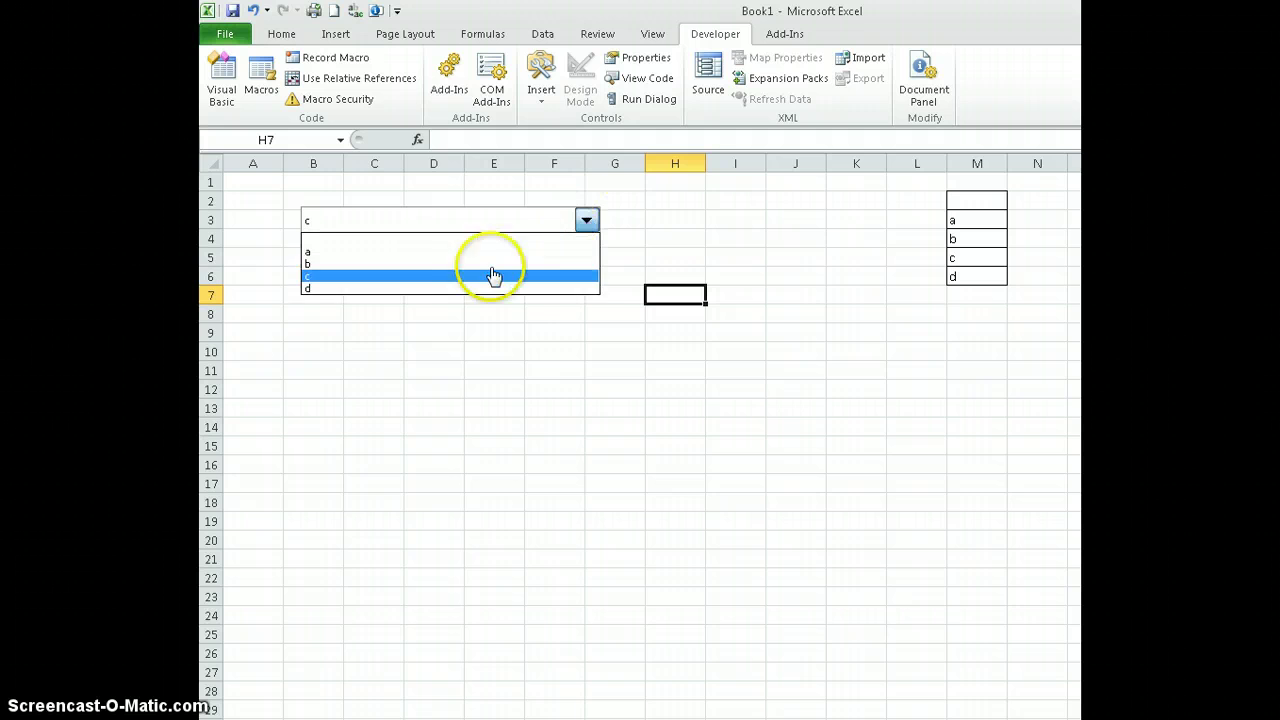
click(461, 287)
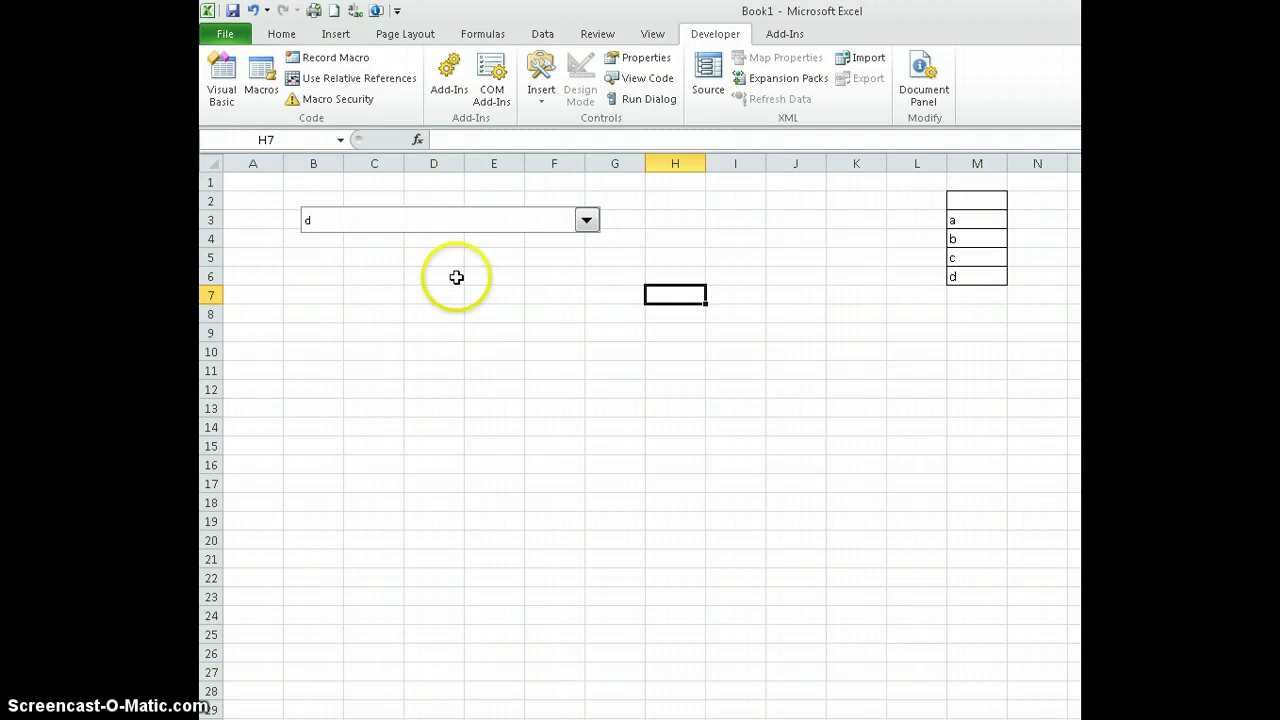
Step: Set the combo box's cell link to $H$3 in its format settings and deselect the control
right_click(449, 223)
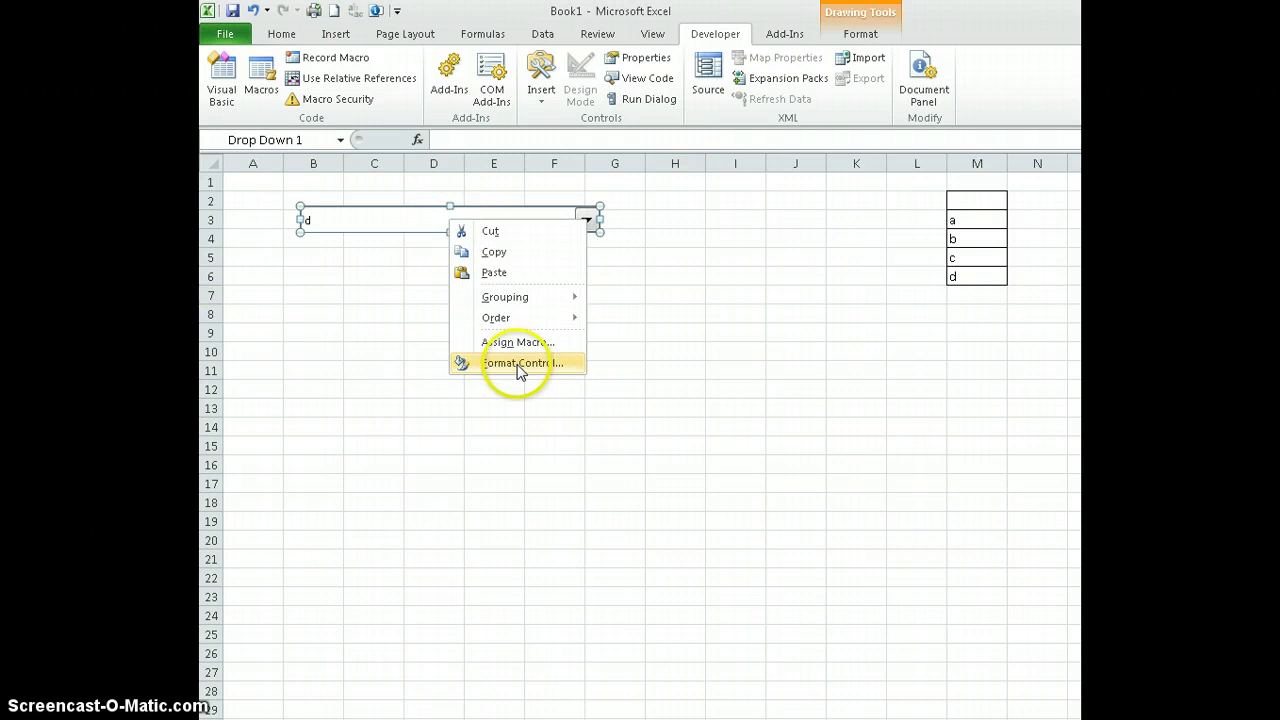
click(519, 363)
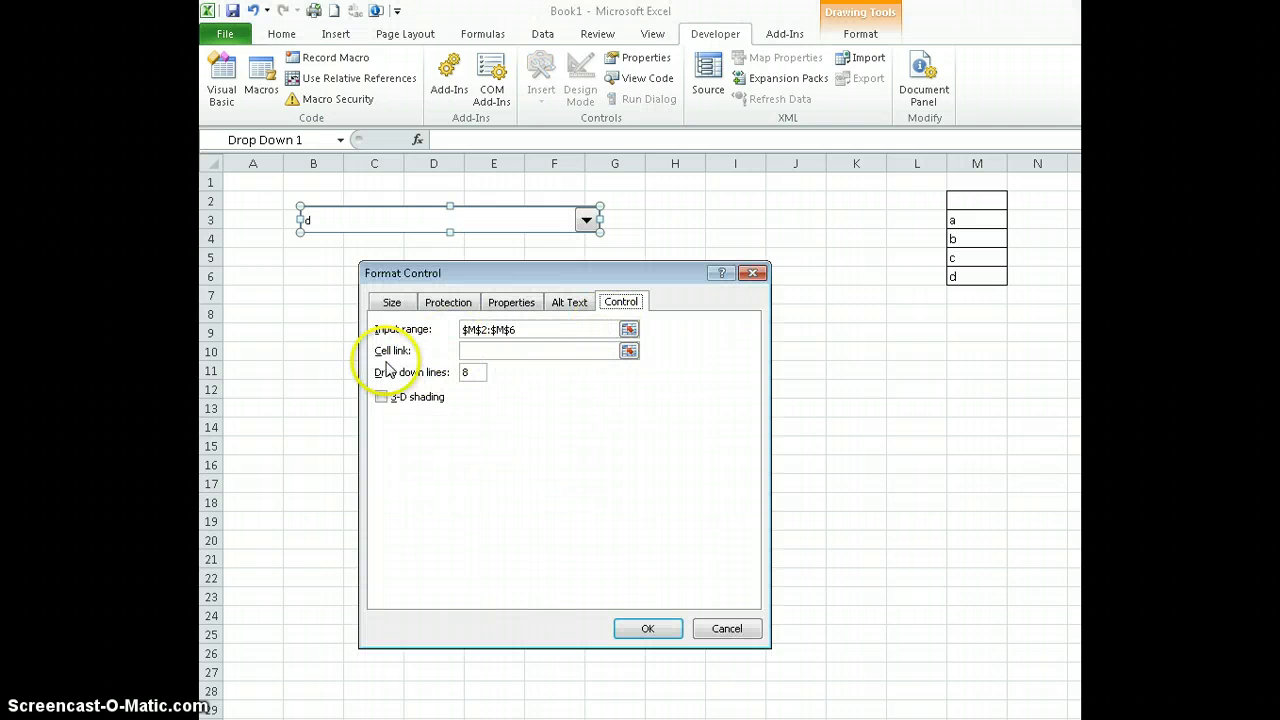
click(468, 352)
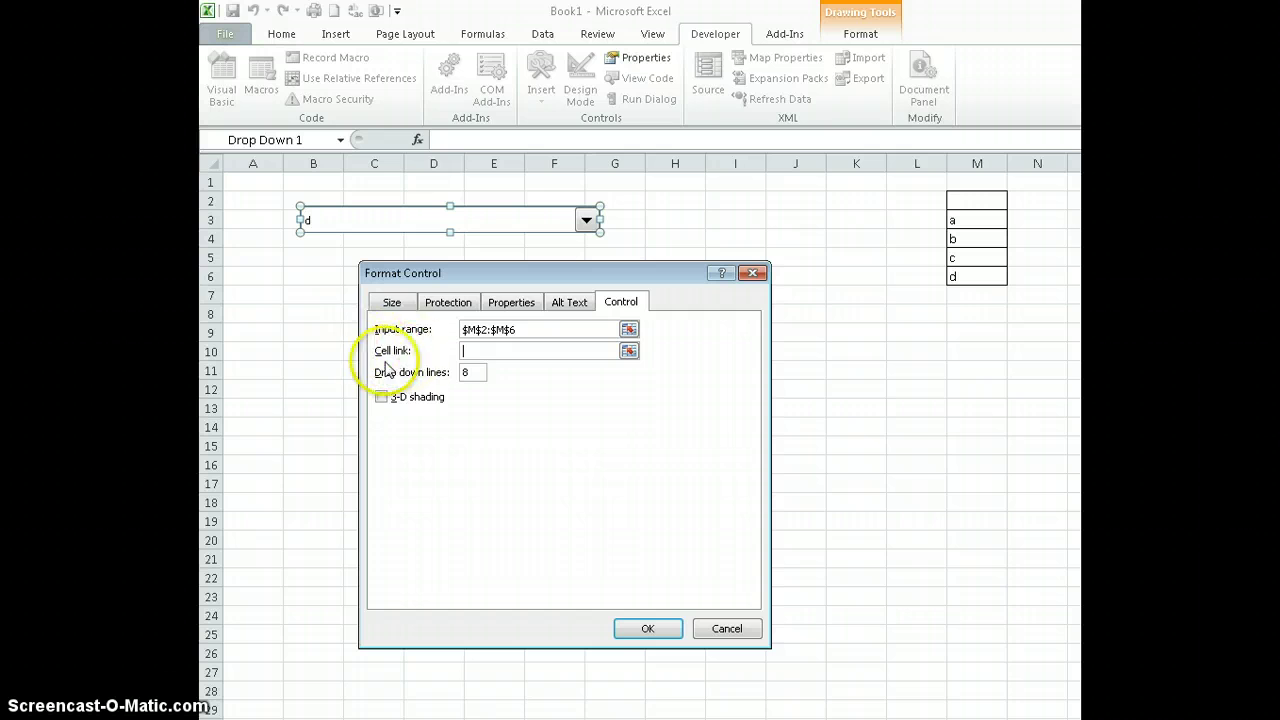
click(670, 217)
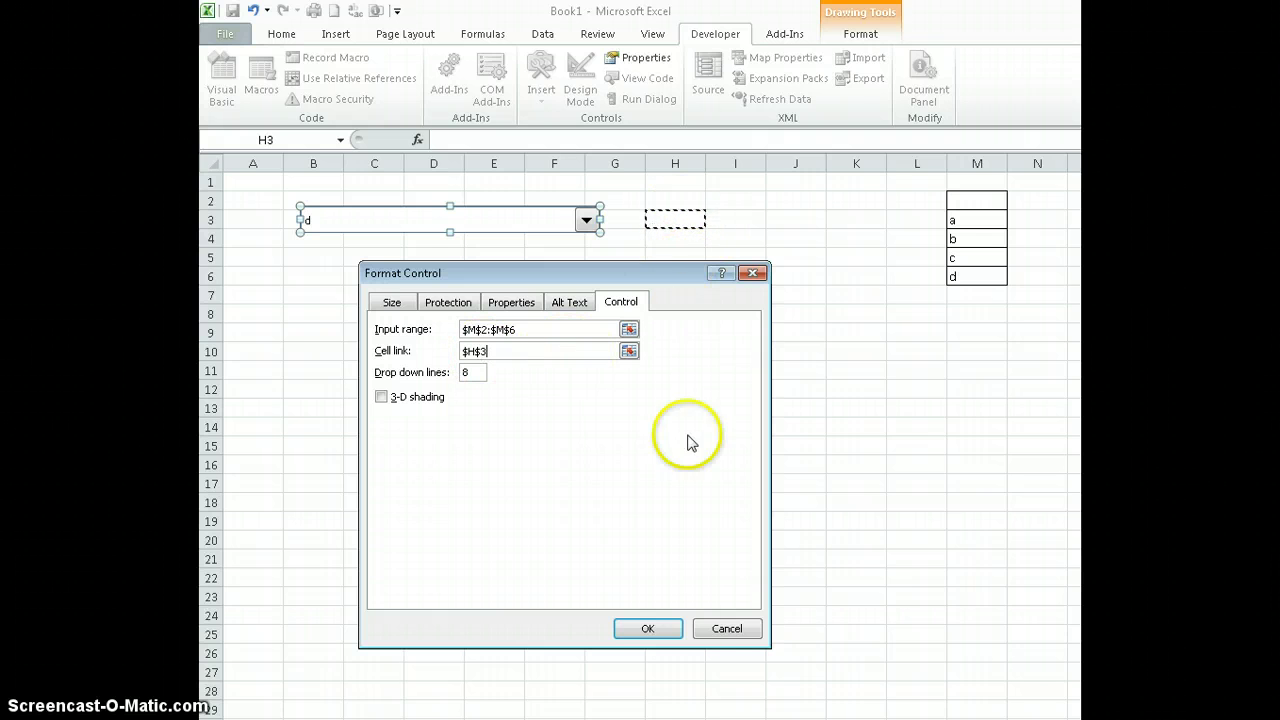
click(649, 629)
click(640, 258)
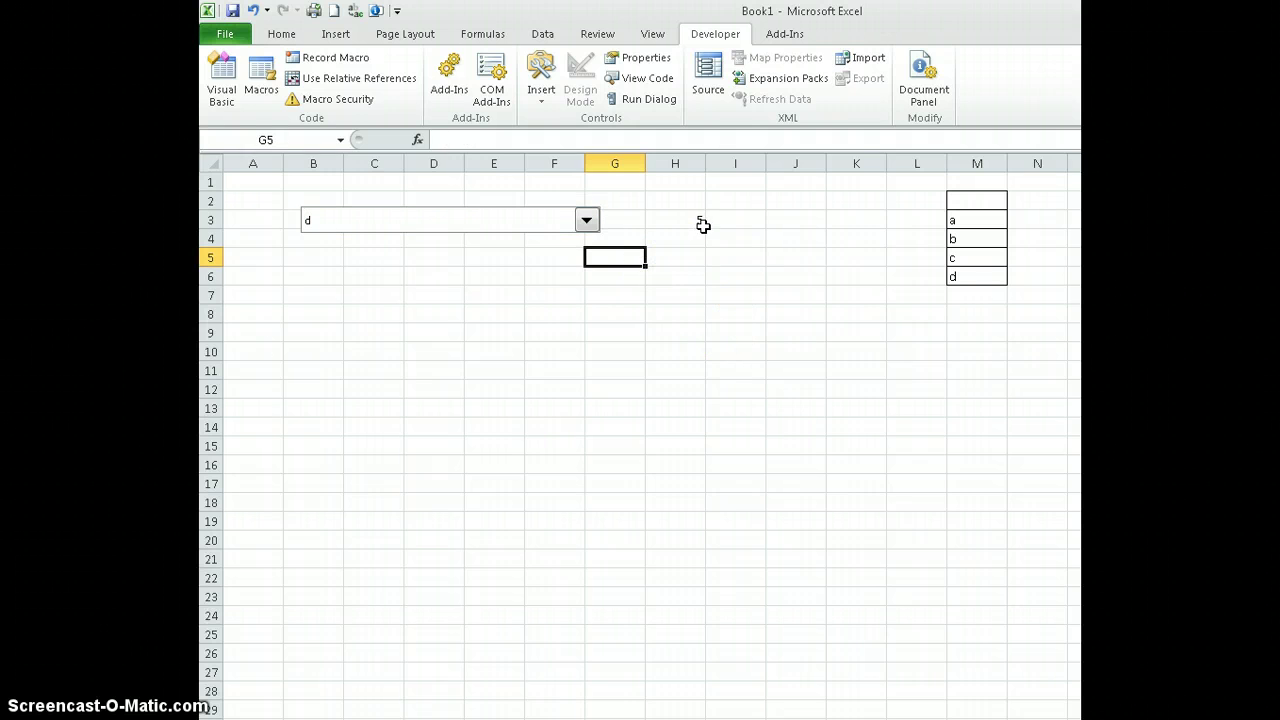
Step: Test the combo box's link to H3 by choosing b and then a
click(586, 221)
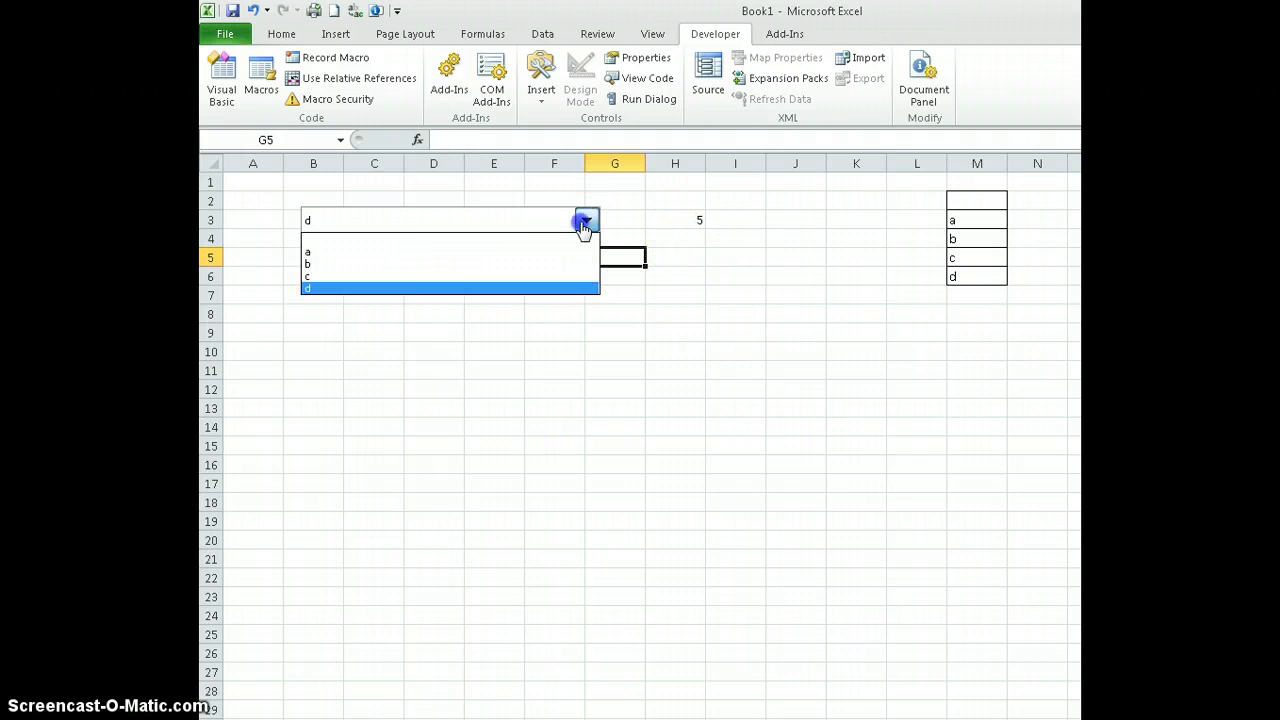
click(403, 264)
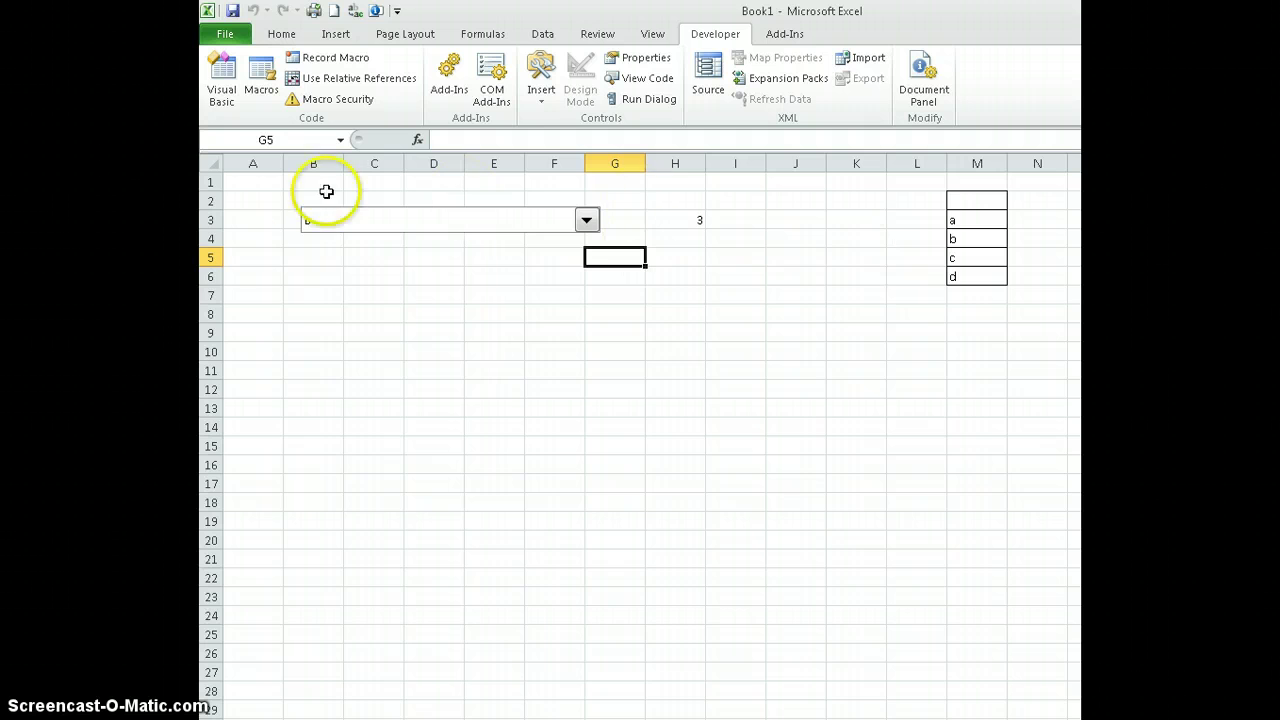
click(538, 104)
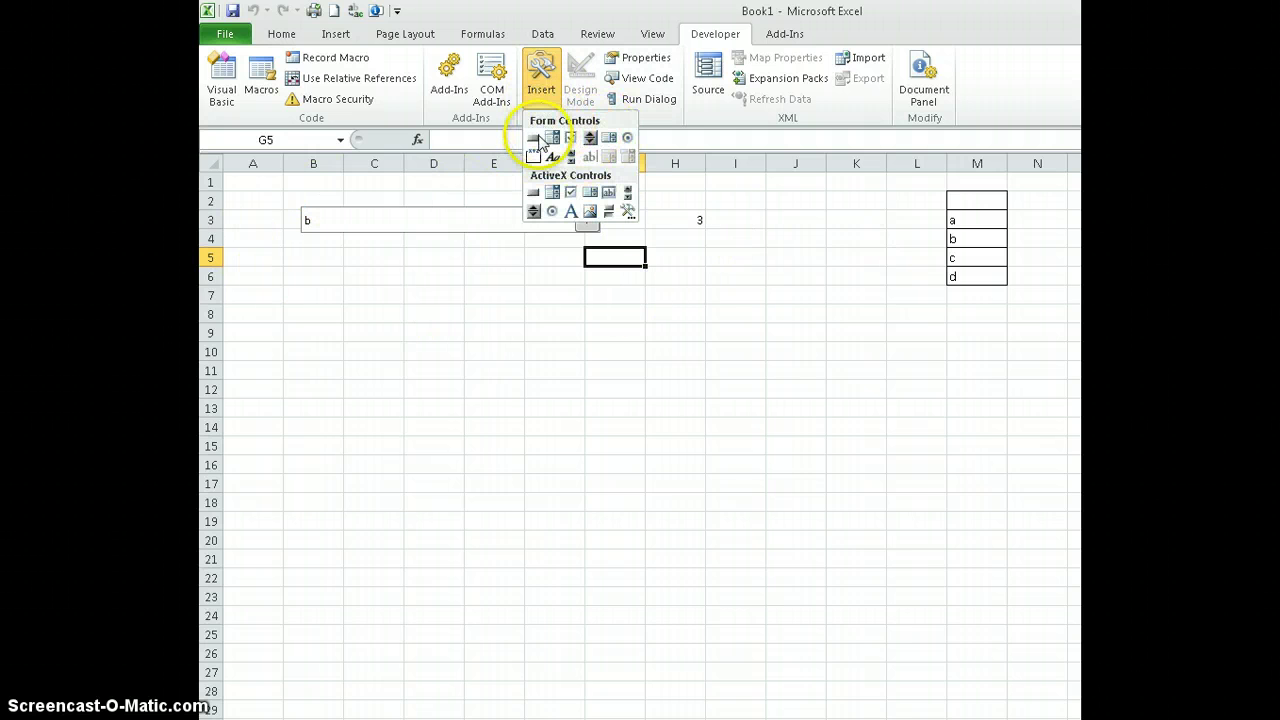
click(686, 219)
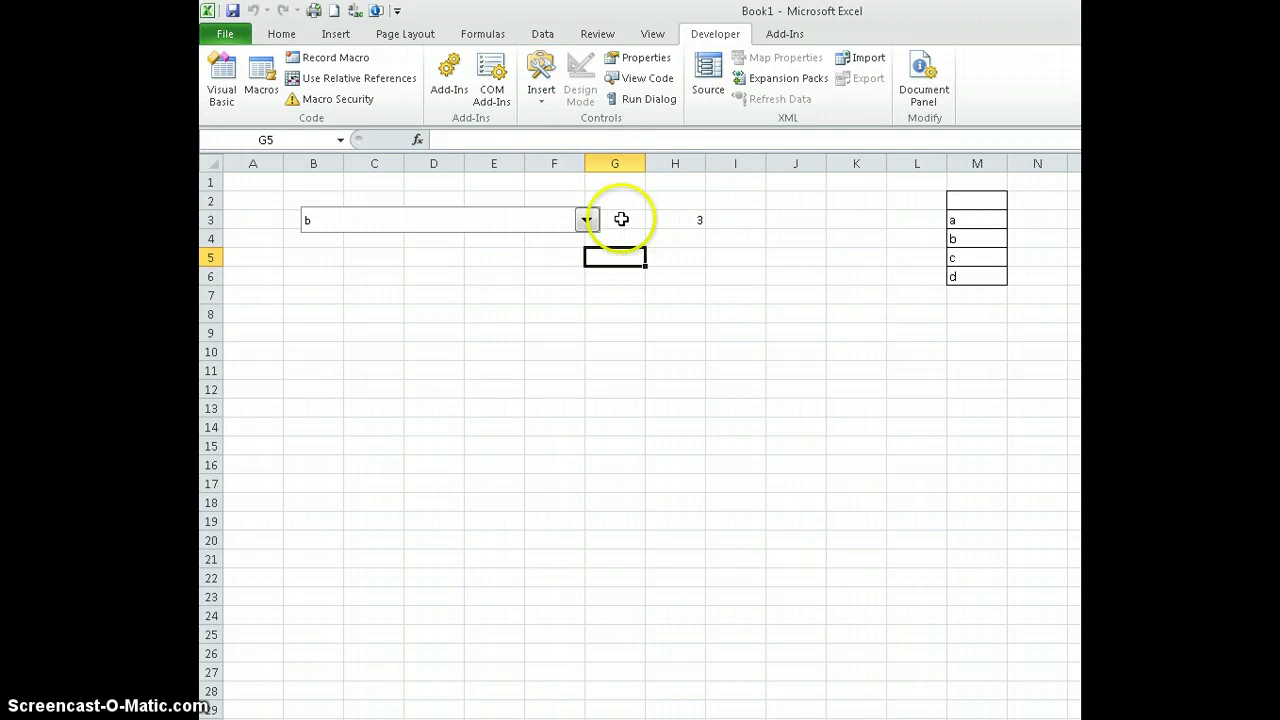
click(586, 220)
click(479, 250)
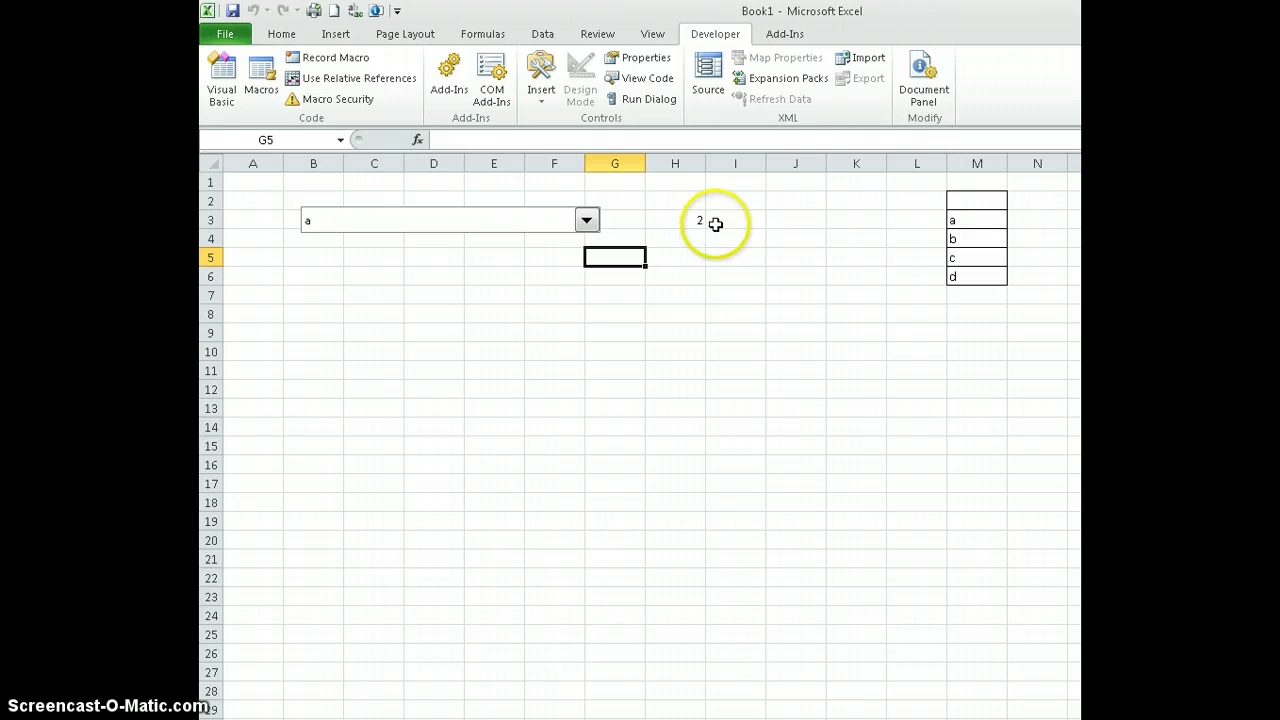
Step: Replace the letters a to d in M3:M6 with four first names
click(987, 224)
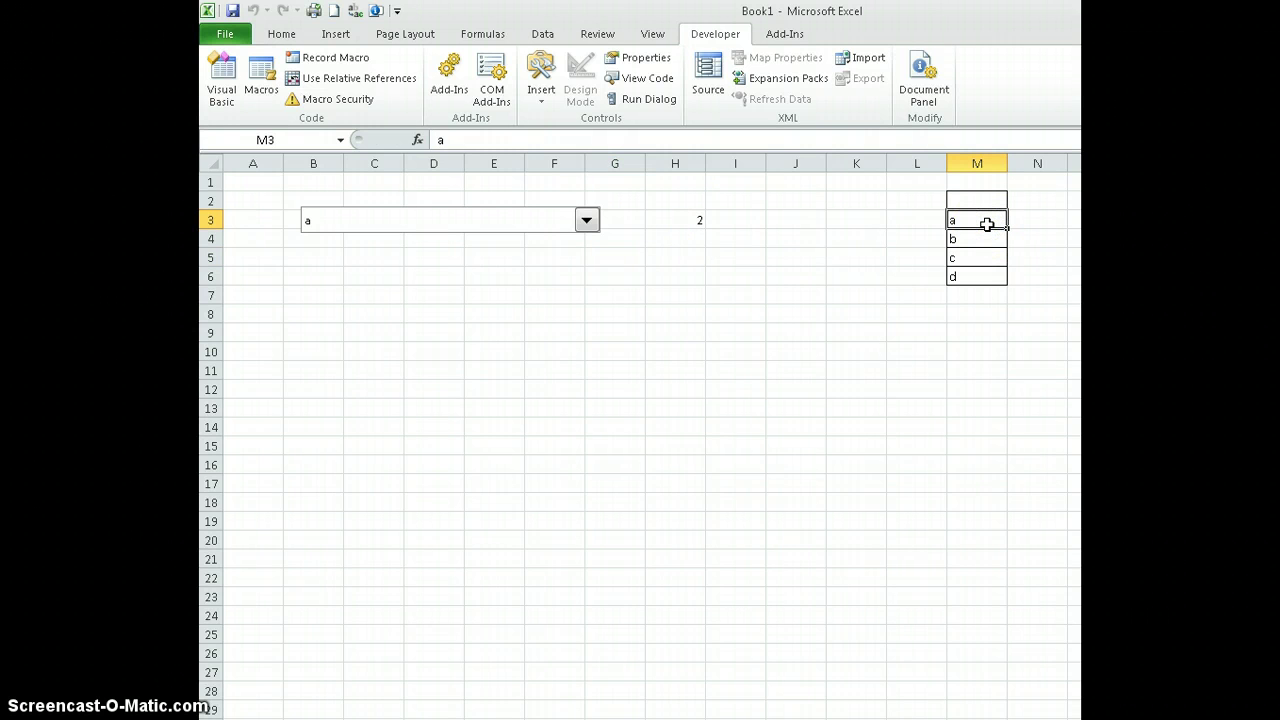
text(Jã)
key(Return)
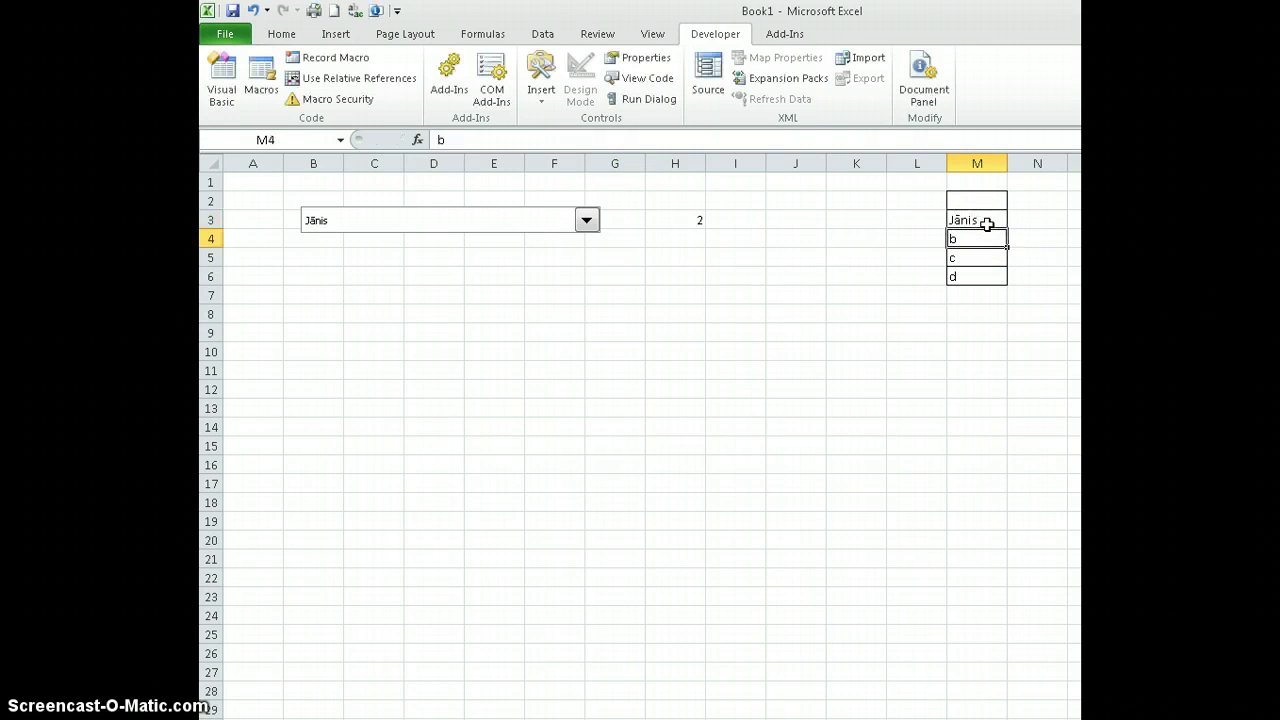
text(Baiba)
key(Return)
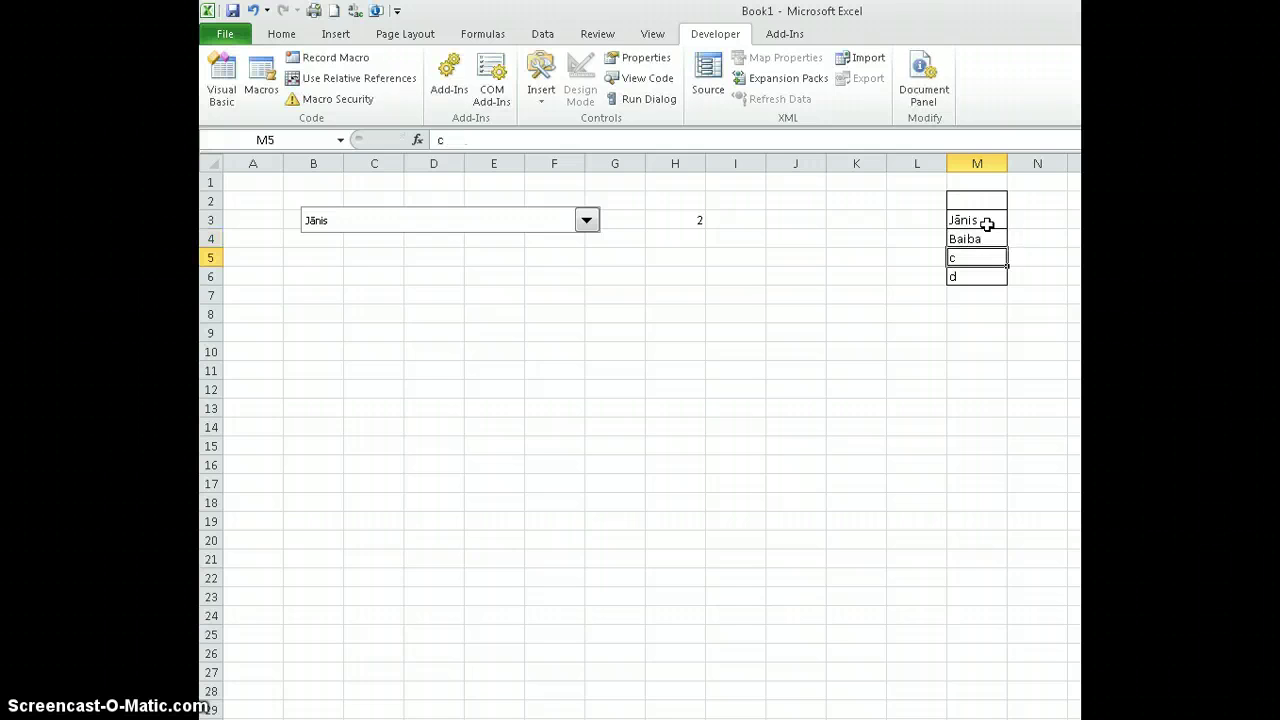
text(Anna)
key(Return)
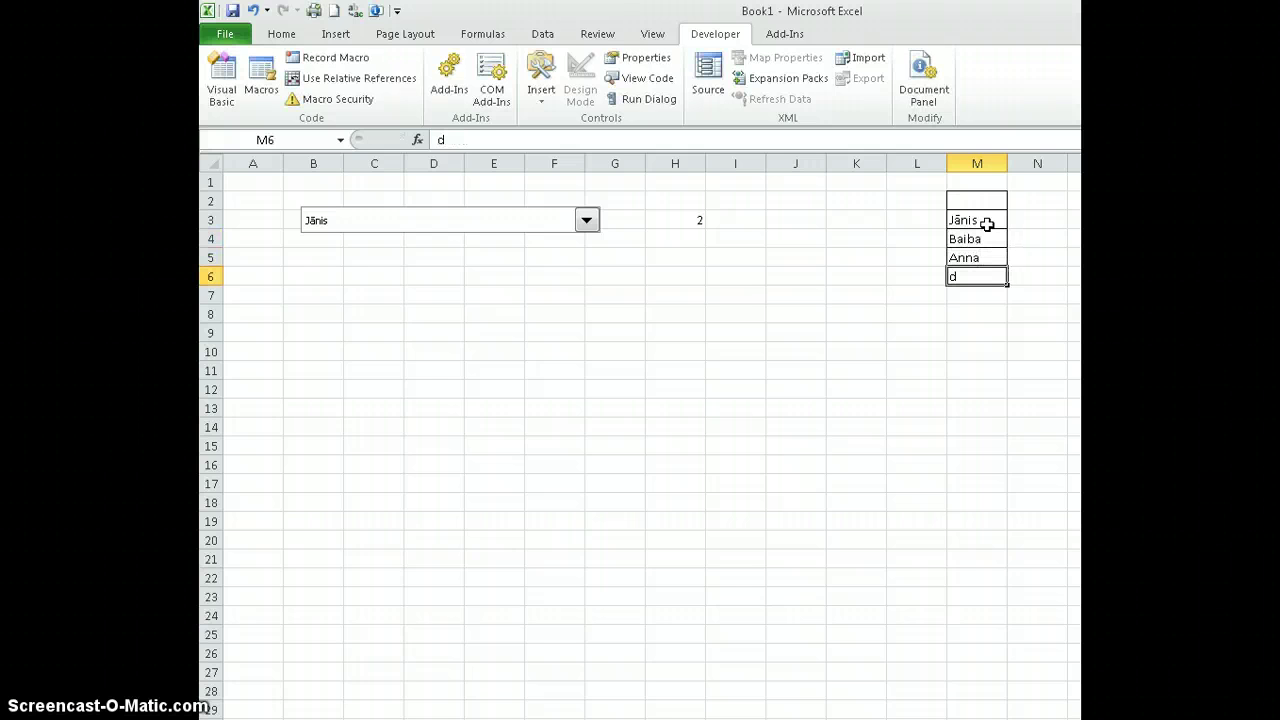
text(Vasja)
key(Return)
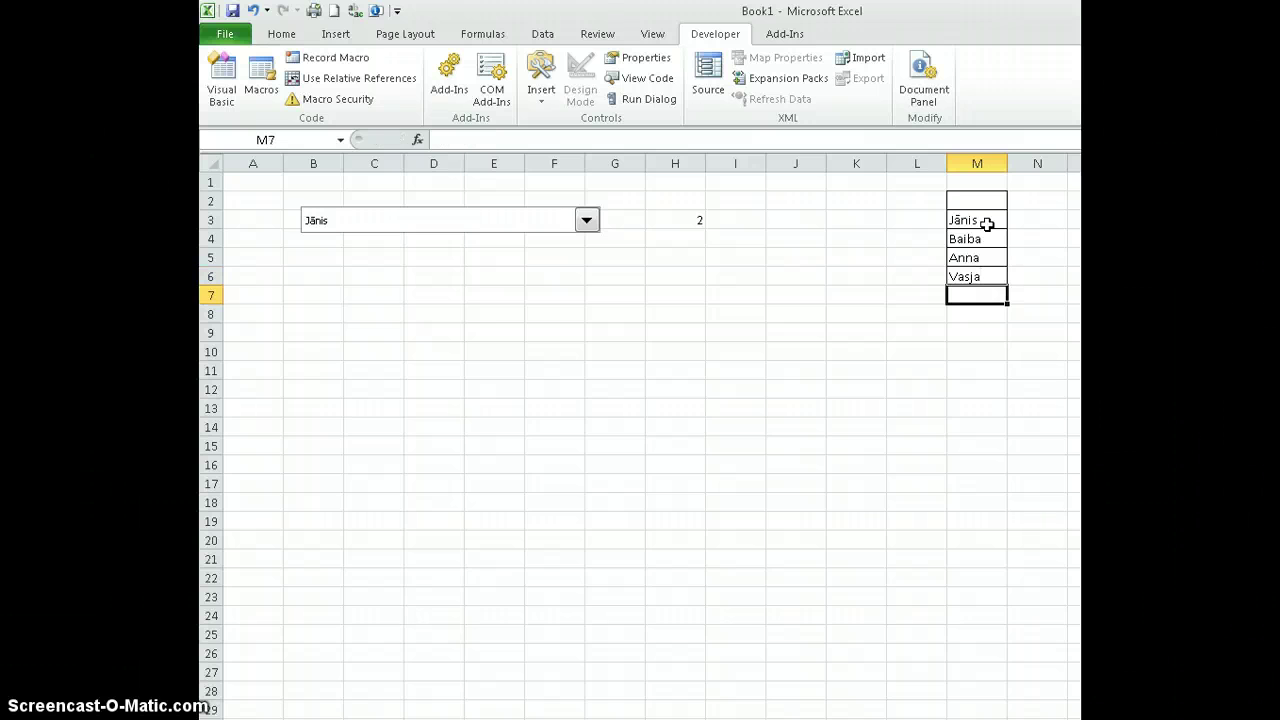
Step: Enter the label "Man patīk" in cell G6
click(609, 276)
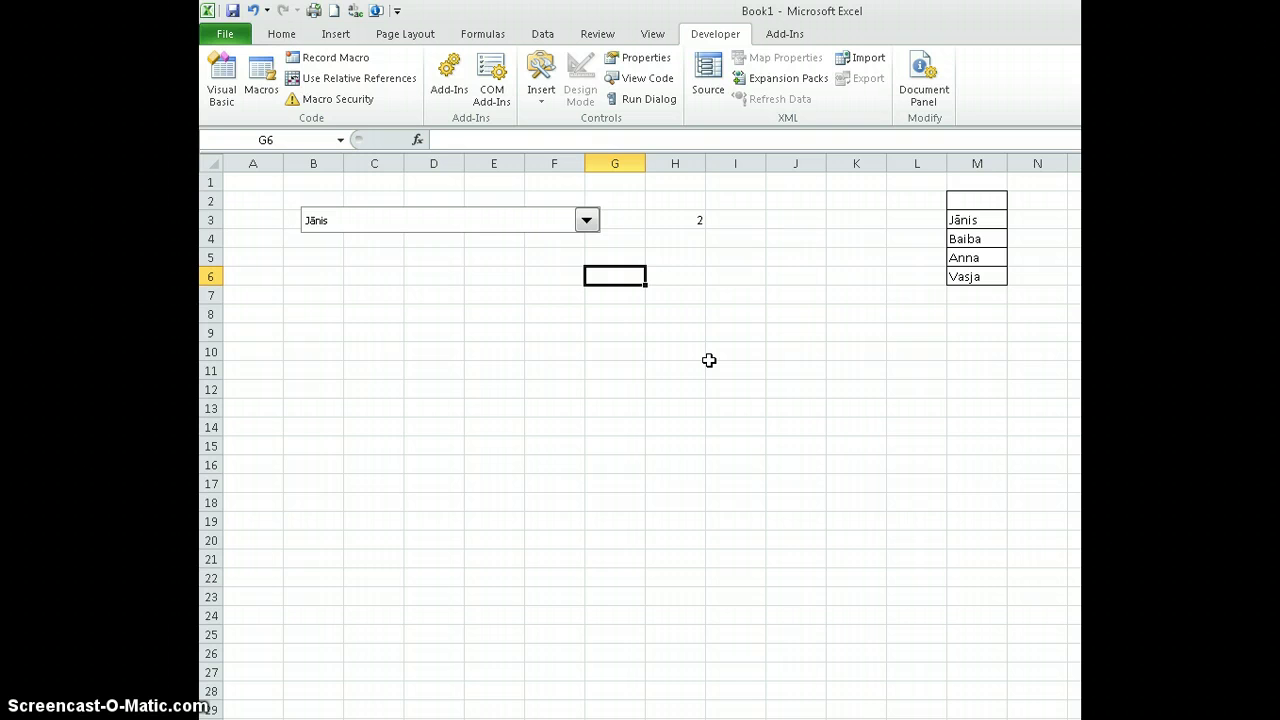
text(Man patīk)
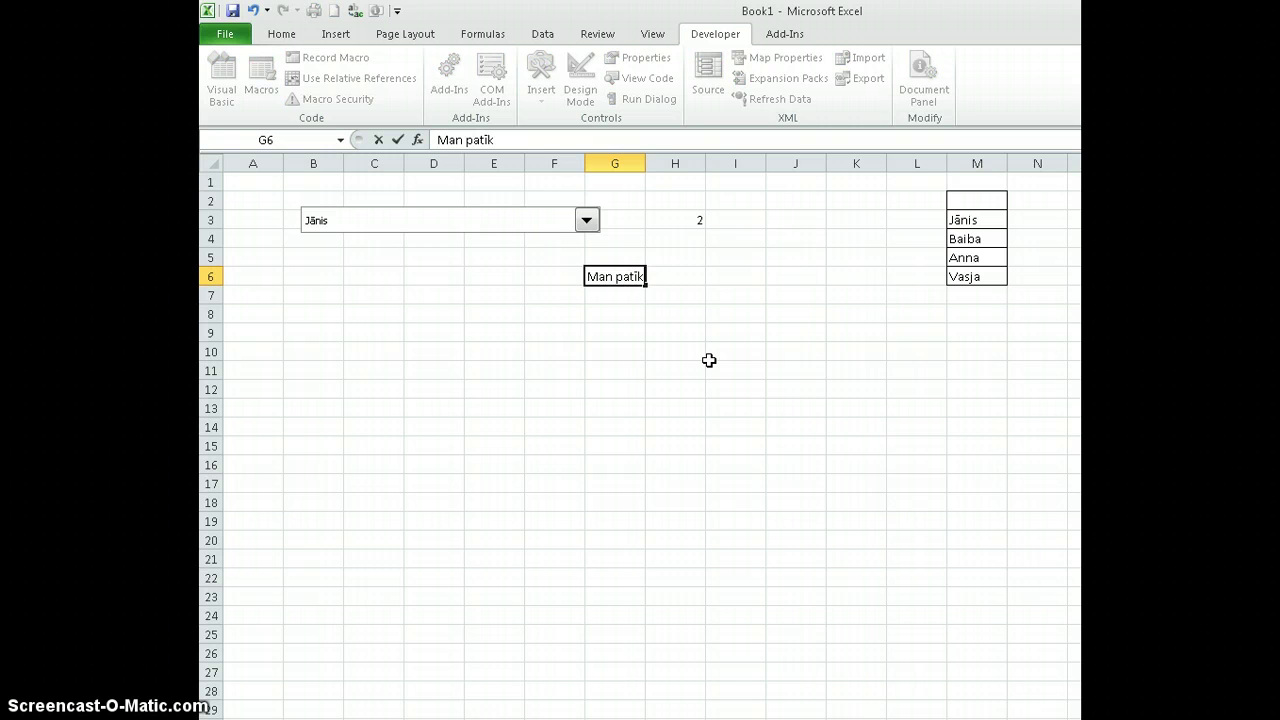
key(Tab)
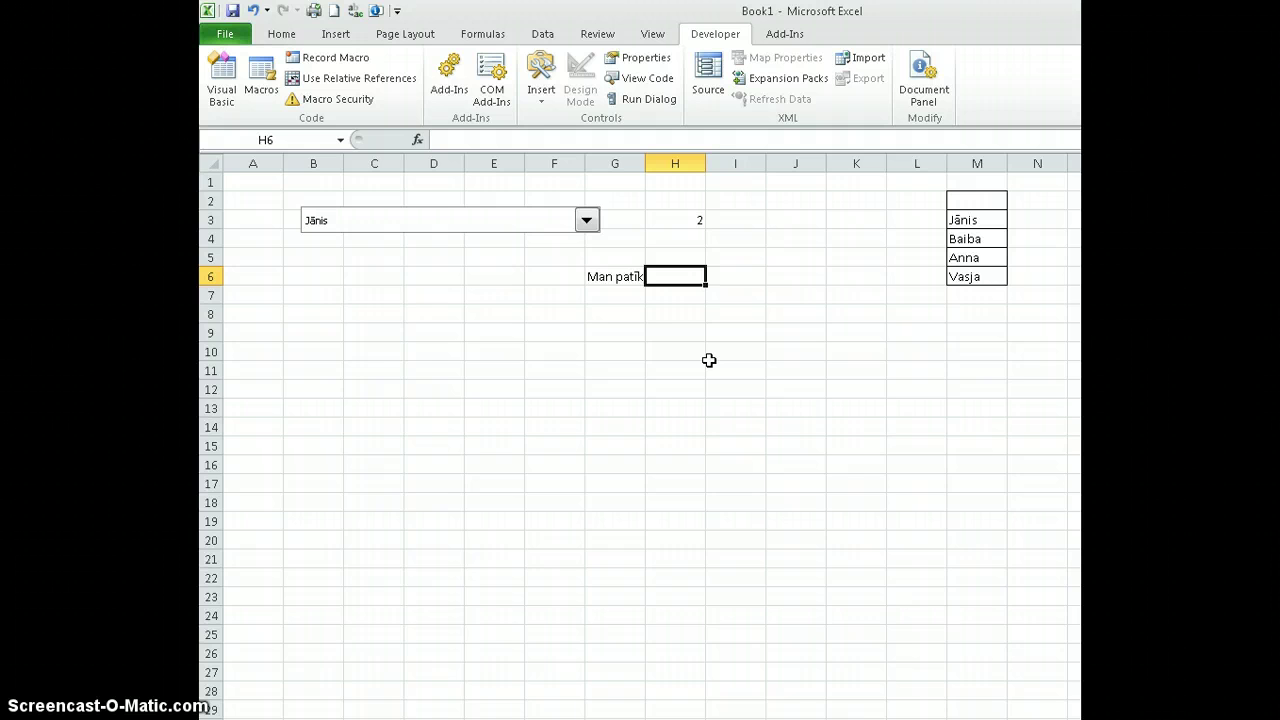
Step: Test the combo box by choosing the name from M5 and then the one from M6, and check linked cell H3
click(587, 221)
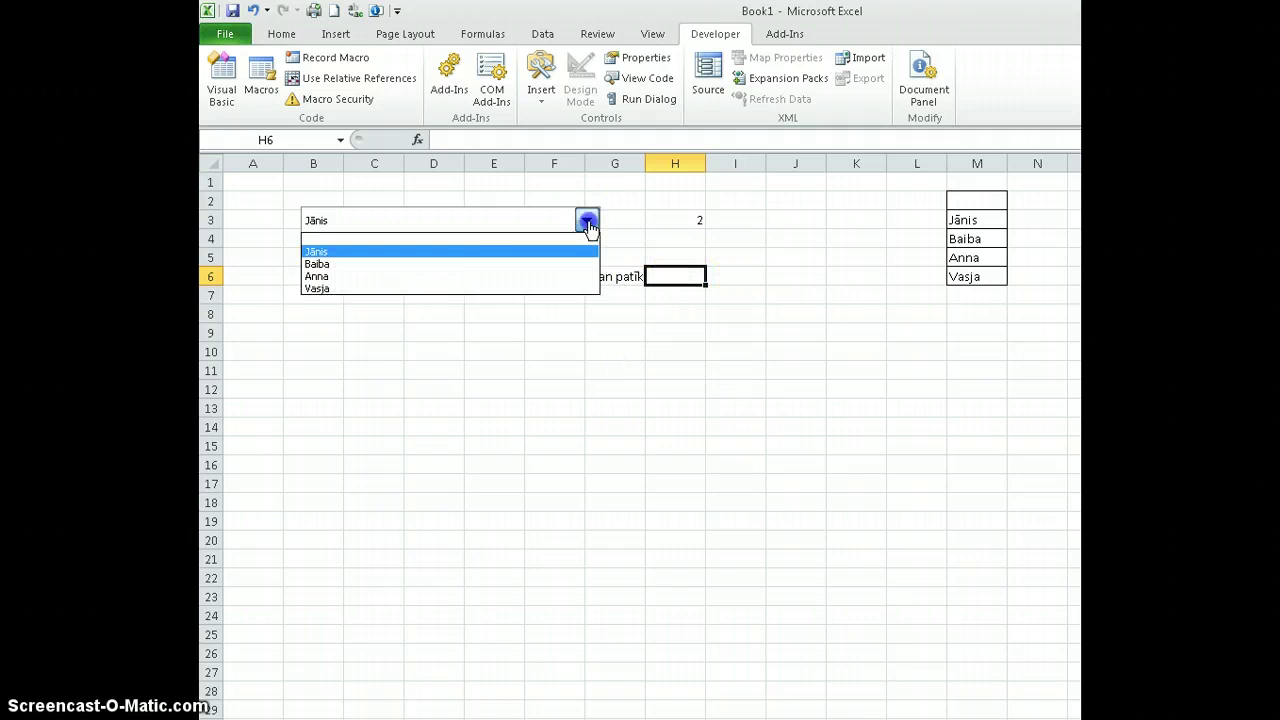
click(457, 277)
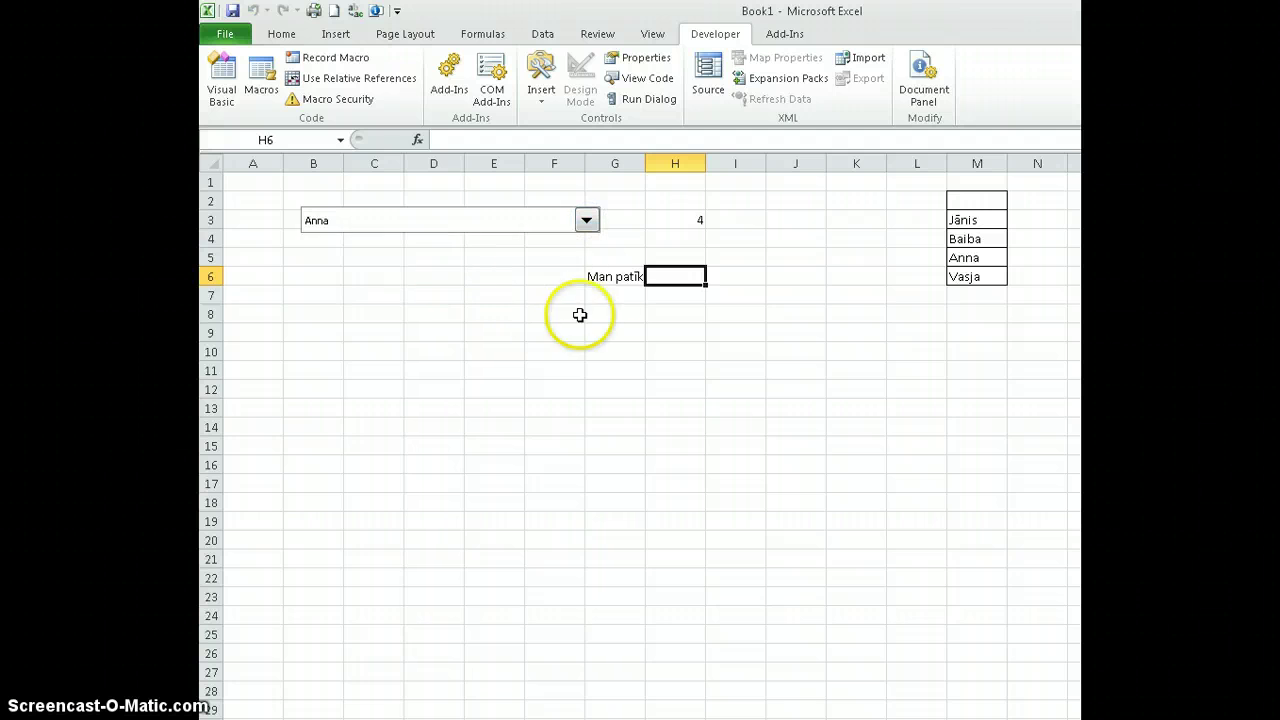
click(592, 228)
click(478, 284)
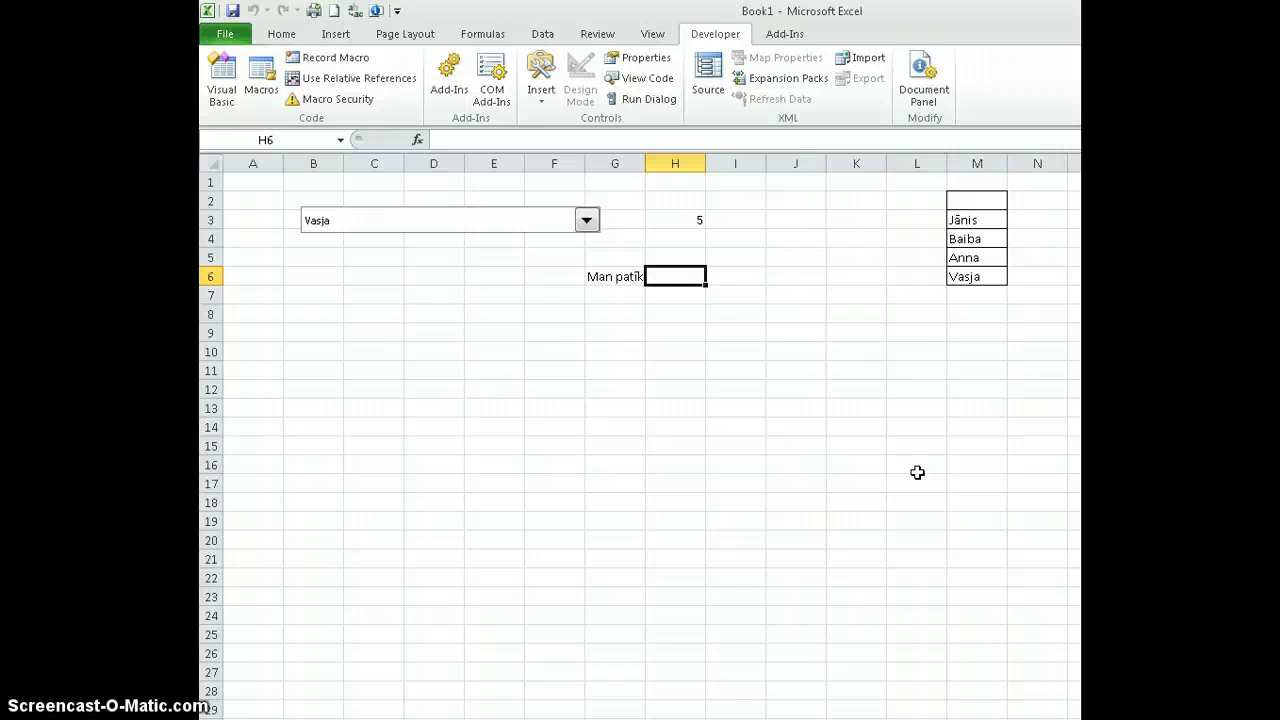
click(686, 219)
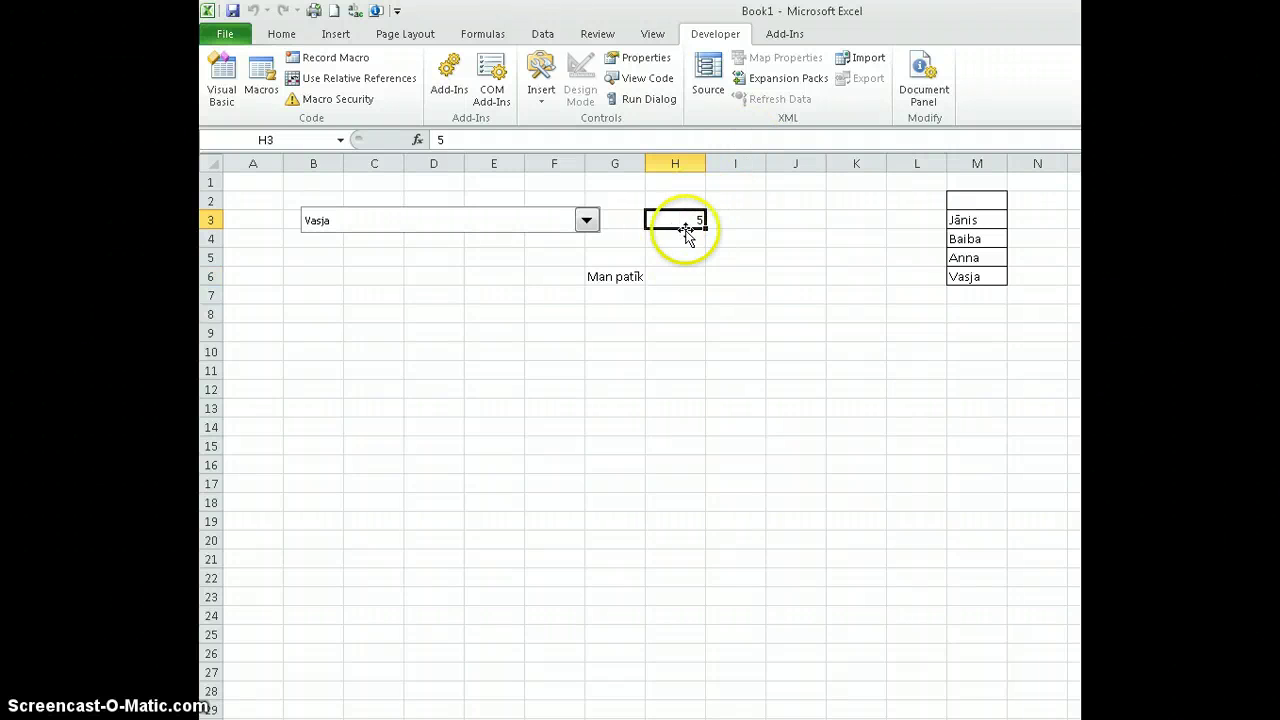
Step: Number the list entries 1 to 5 in L2:L6 by filling the series down from 1 and 2
click(917, 200)
text(1)
key(Return)
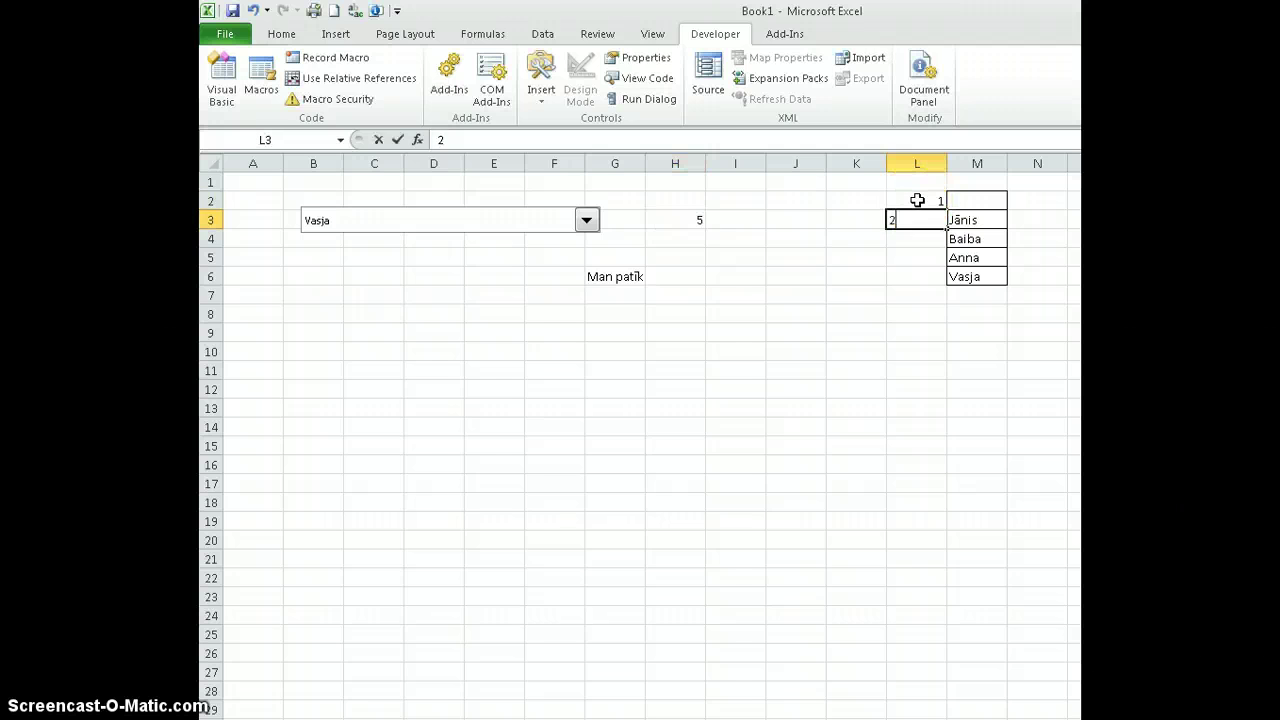
drag(917, 200, 918, 222)
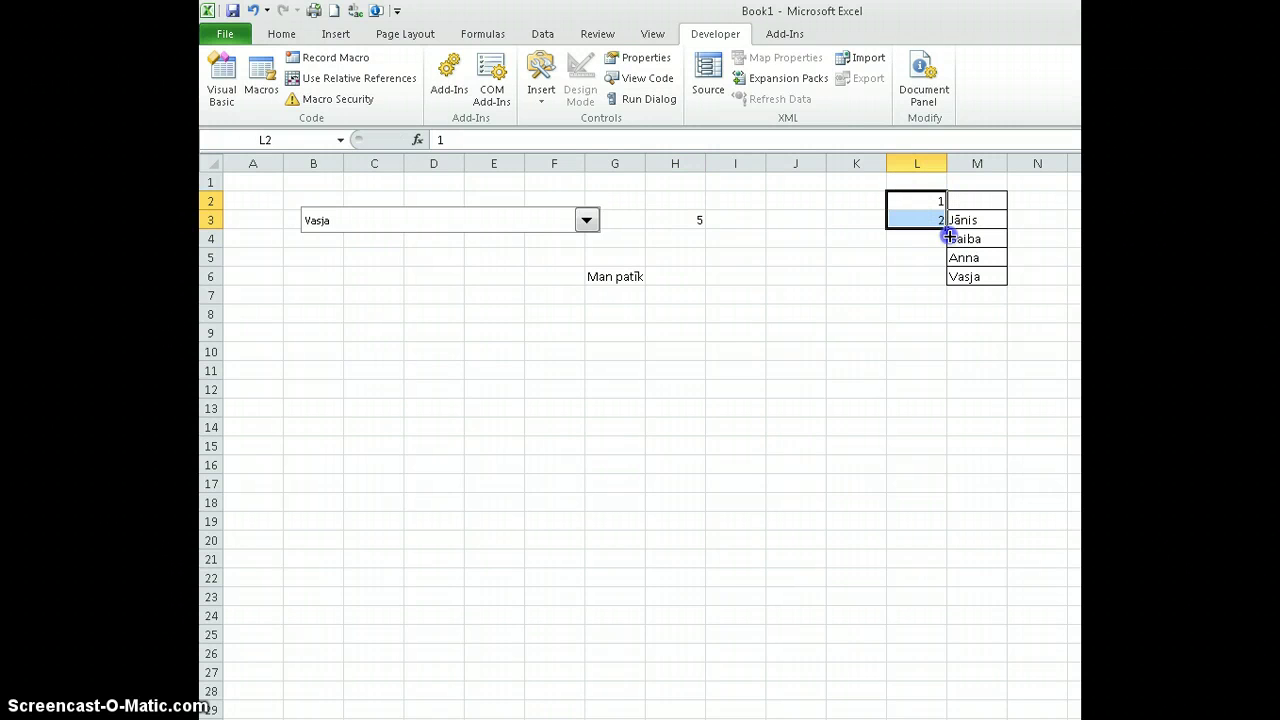
drag(947, 272, 947, 286)
Step: Enter the formula =VLOOKUP($H$3;$L$2:$M$6;2;FALSE) in H6 to return the chosen name
click(671, 273)
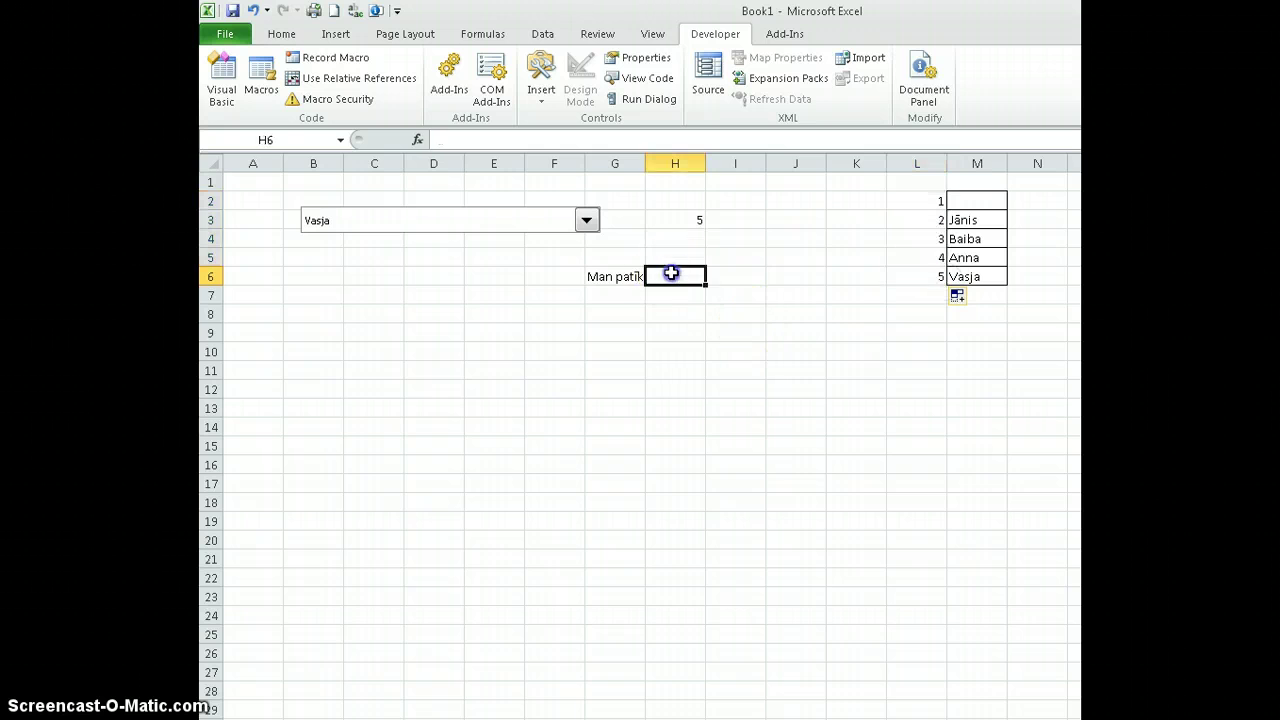
text(=vl)
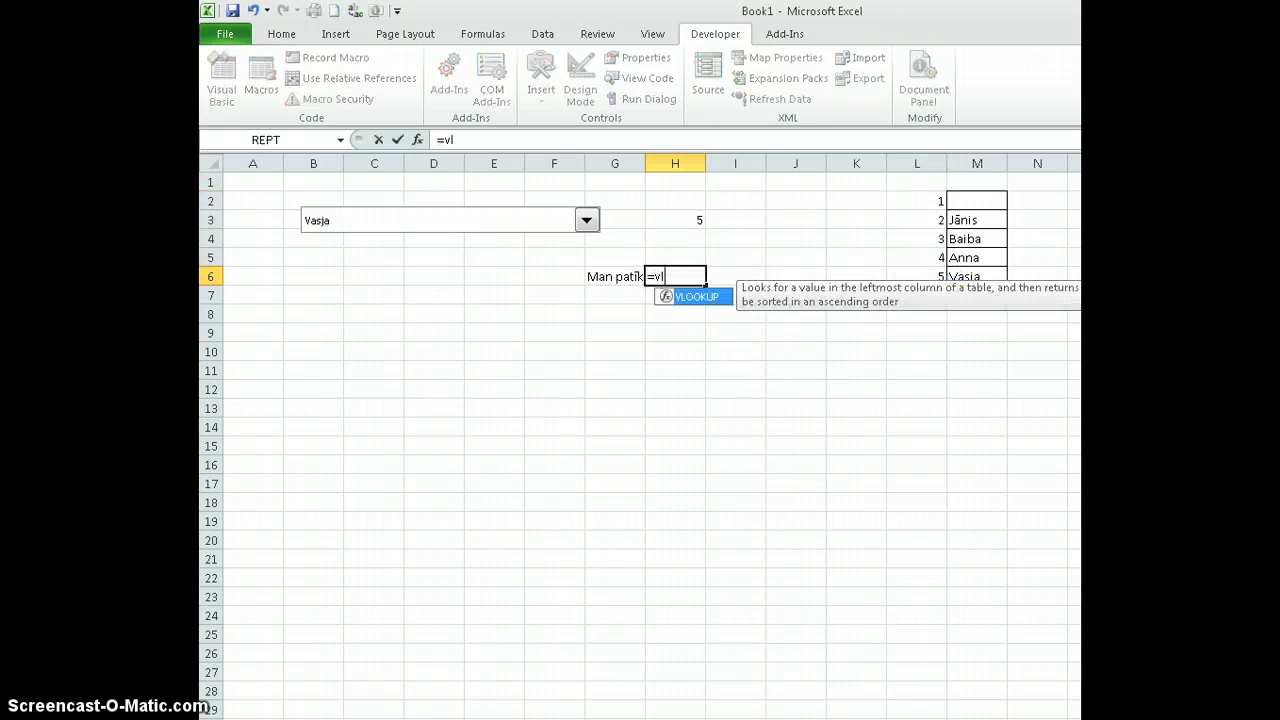
key(Tab)
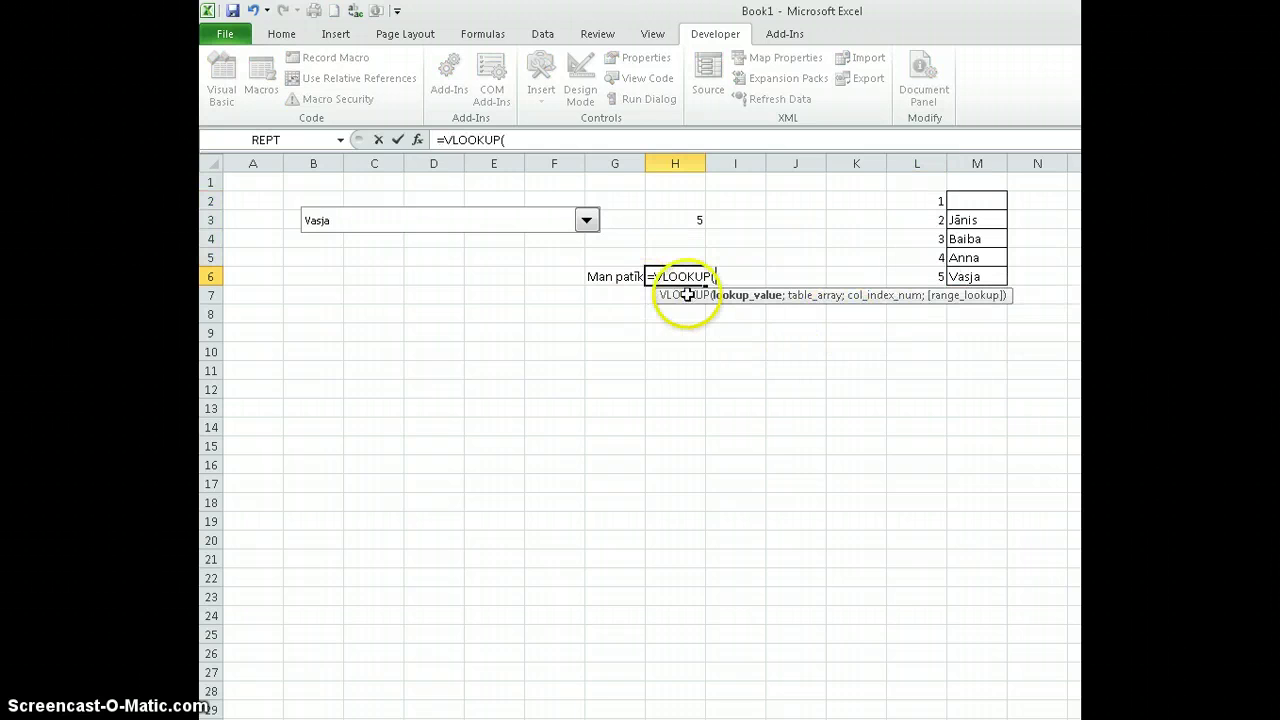
text(;)
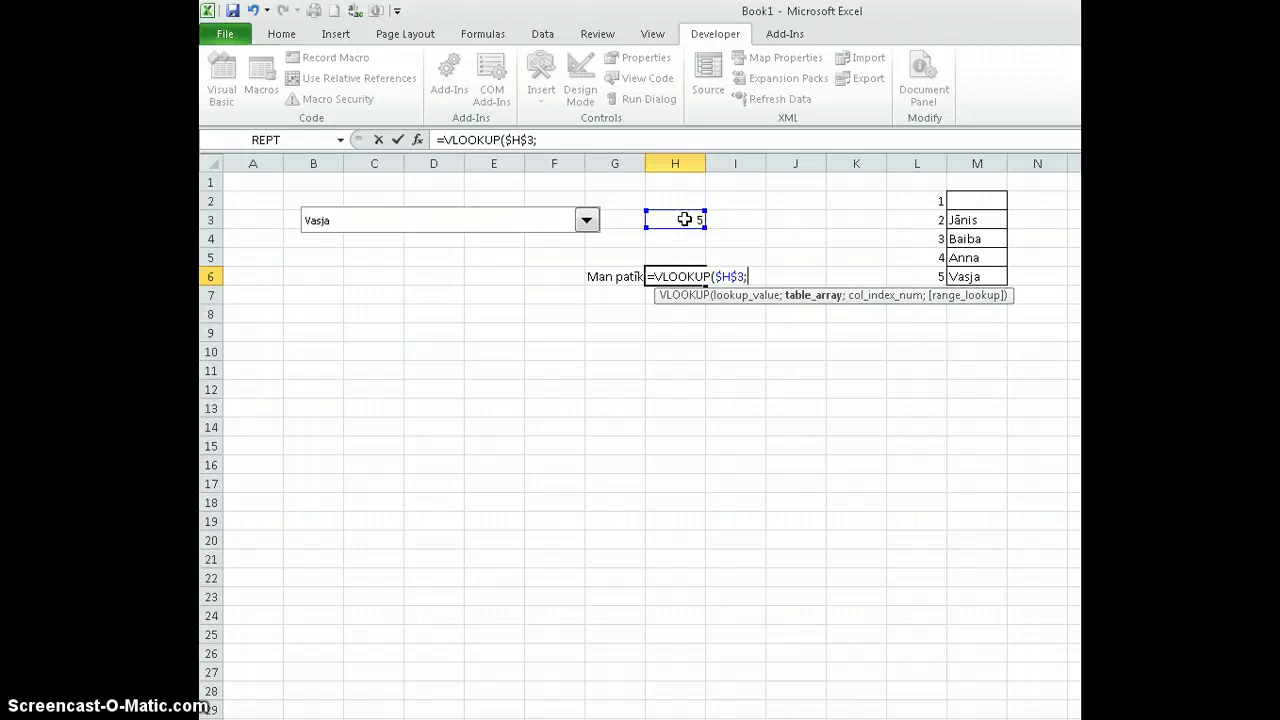
drag(926, 200, 975, 278)
key(F4)
text(;)
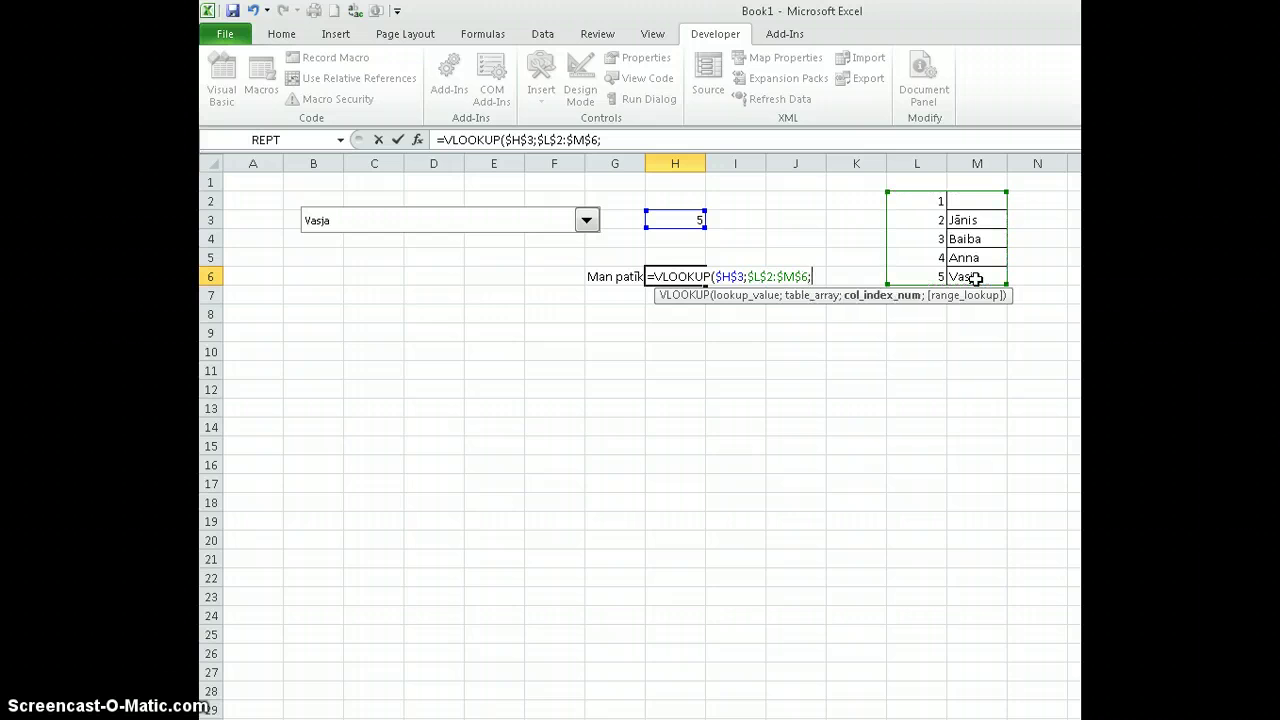
text(2;)
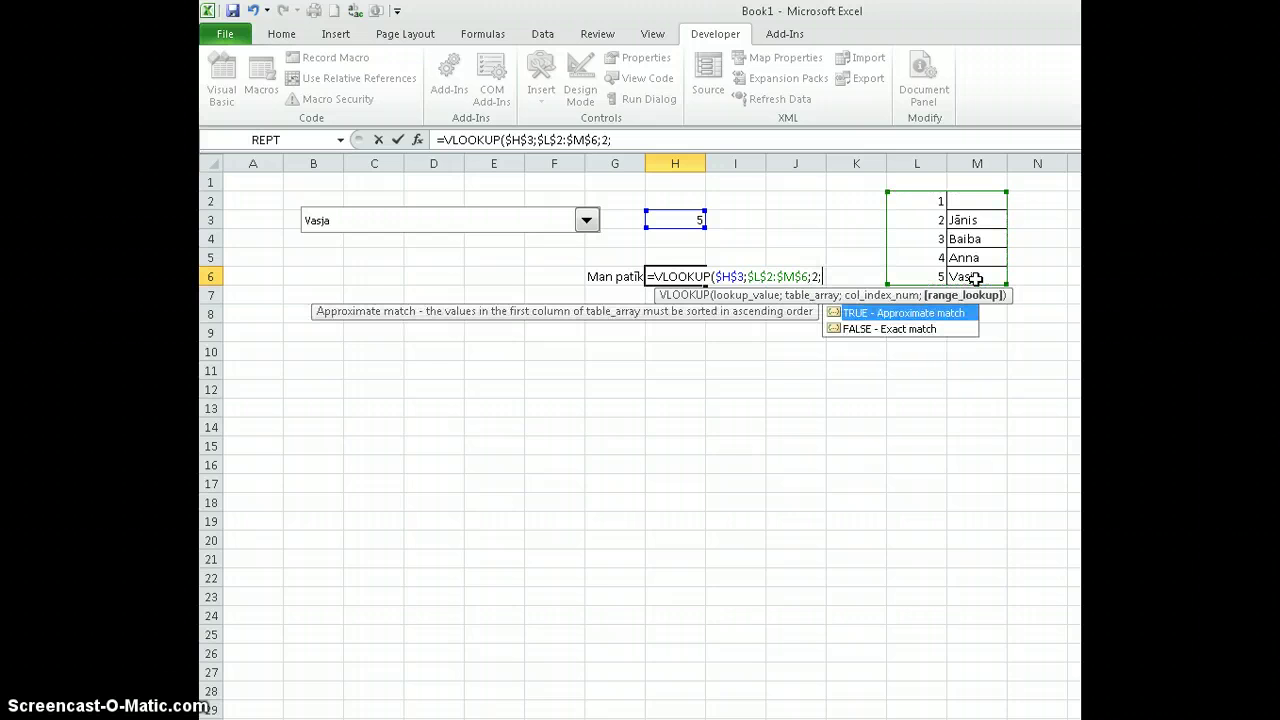
key(Down)
key(Tab)
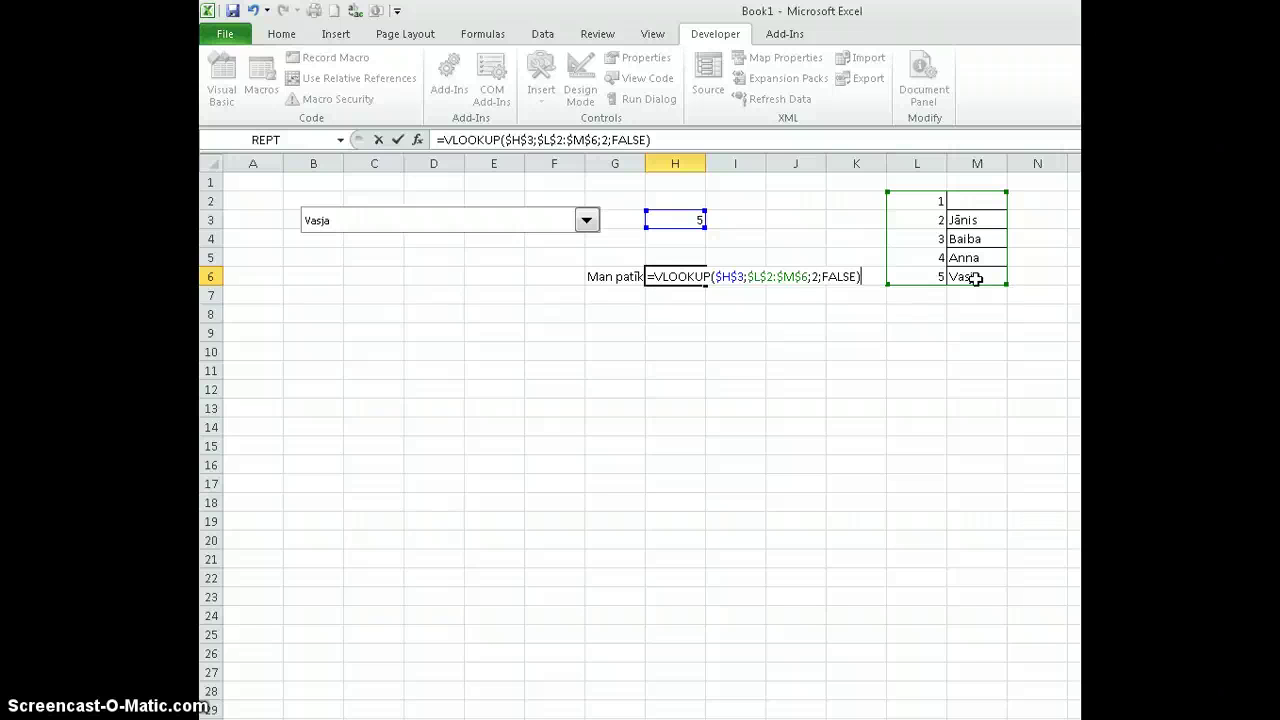
key(Return)
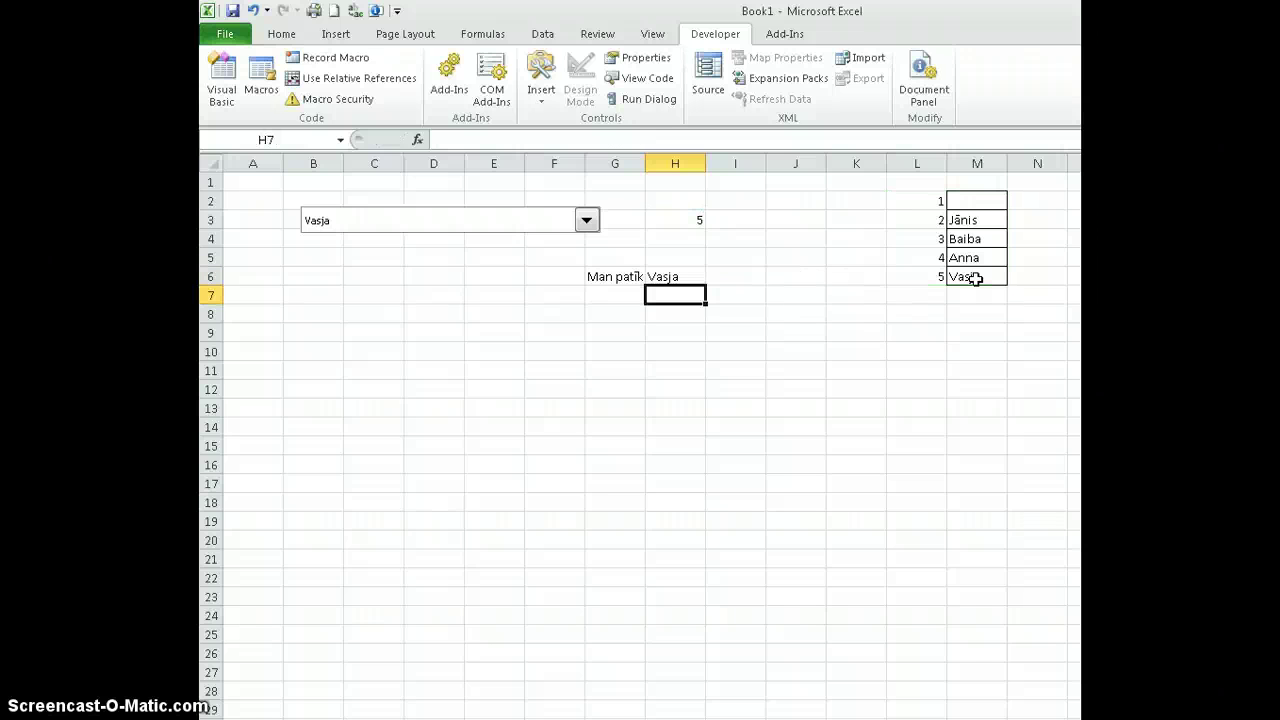
Step: Test the lookup in H6 by choosing the name from M3 and then the one from M4 in the combo box
click(587, 220)
click(475, 251)
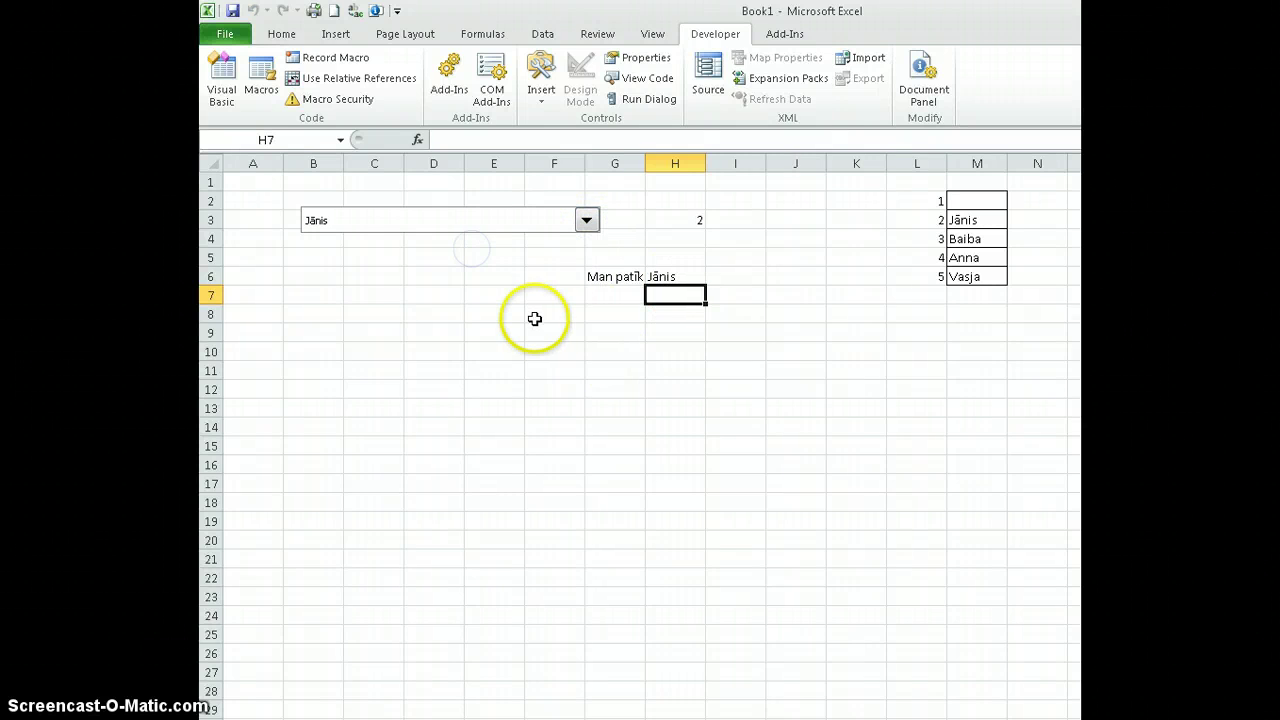
click(585, 222)
click(466, 263)
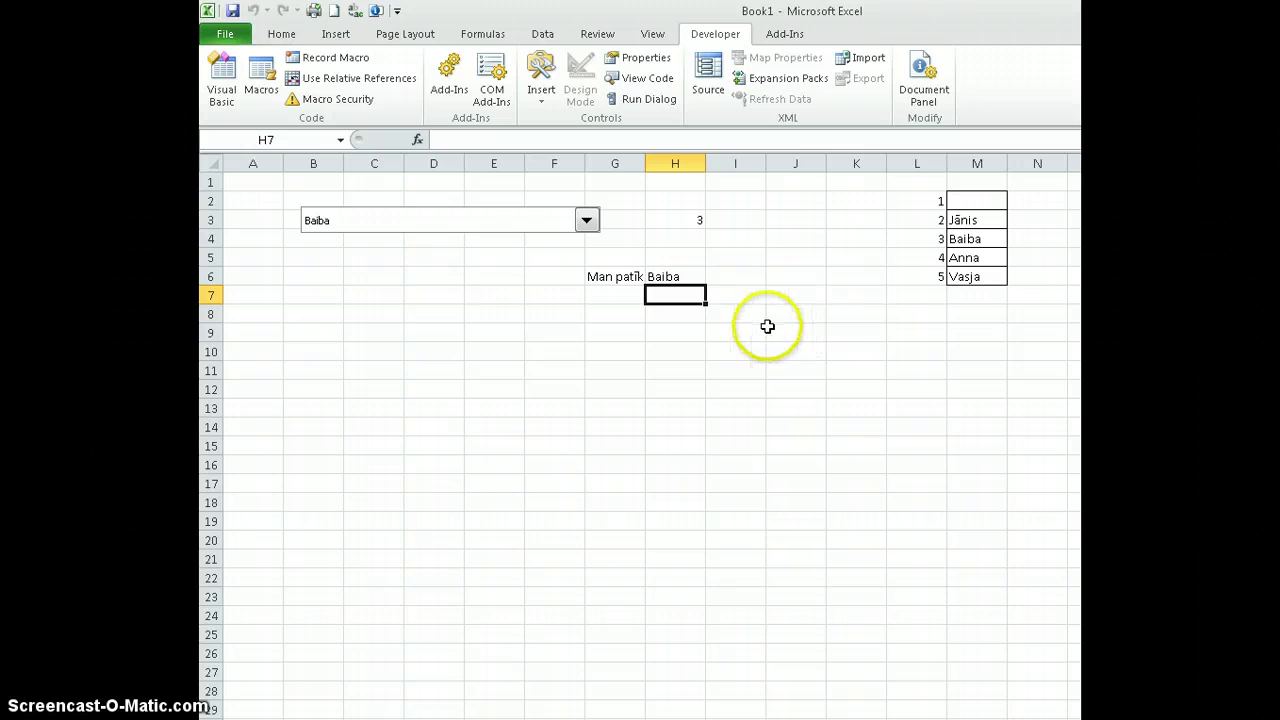
Step: Enter the formula =INDEX($M$2:$M$6;$H$3) in H7 to return the chosen name
text(=)
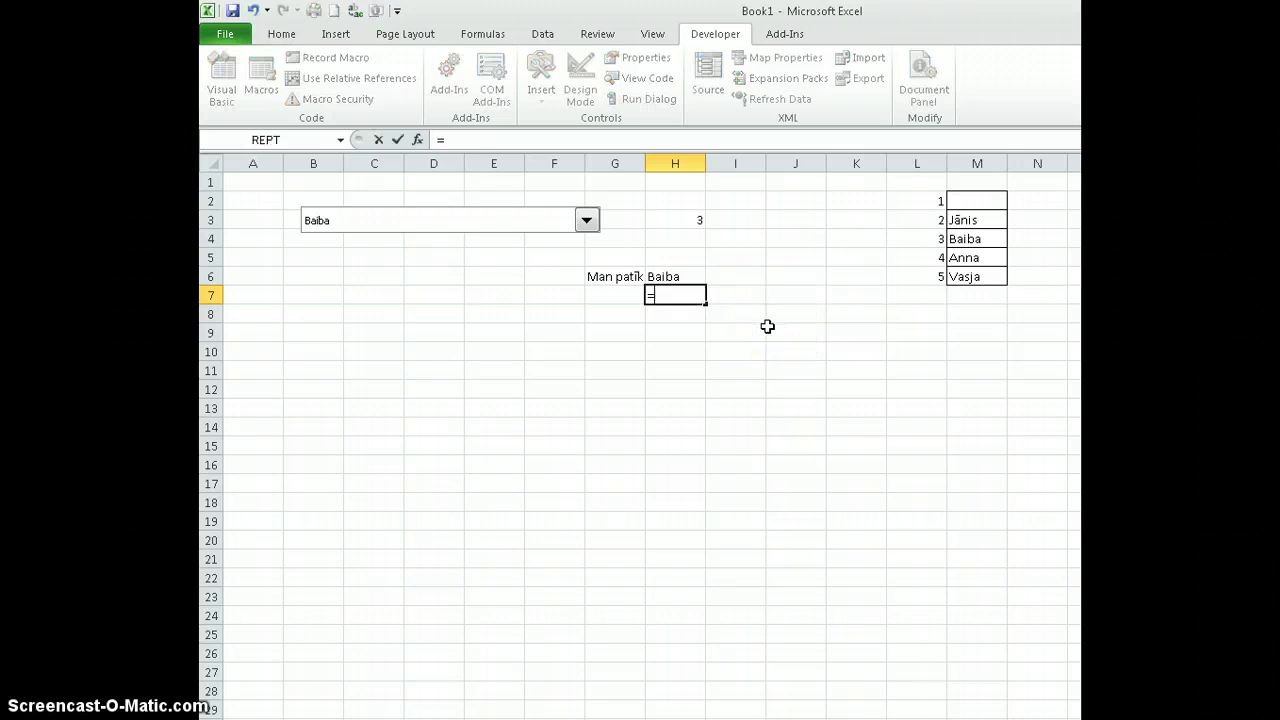
text(inde)
key(Tab)
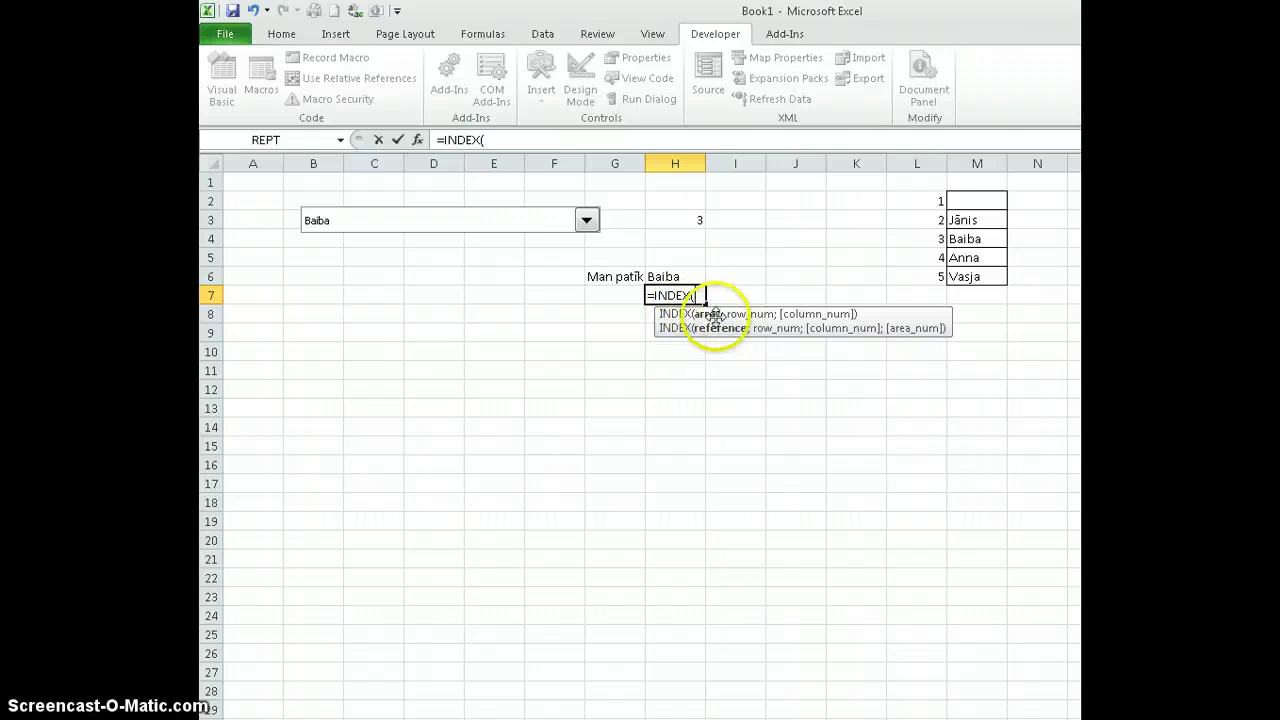
drag(963, 200, 972, 277)
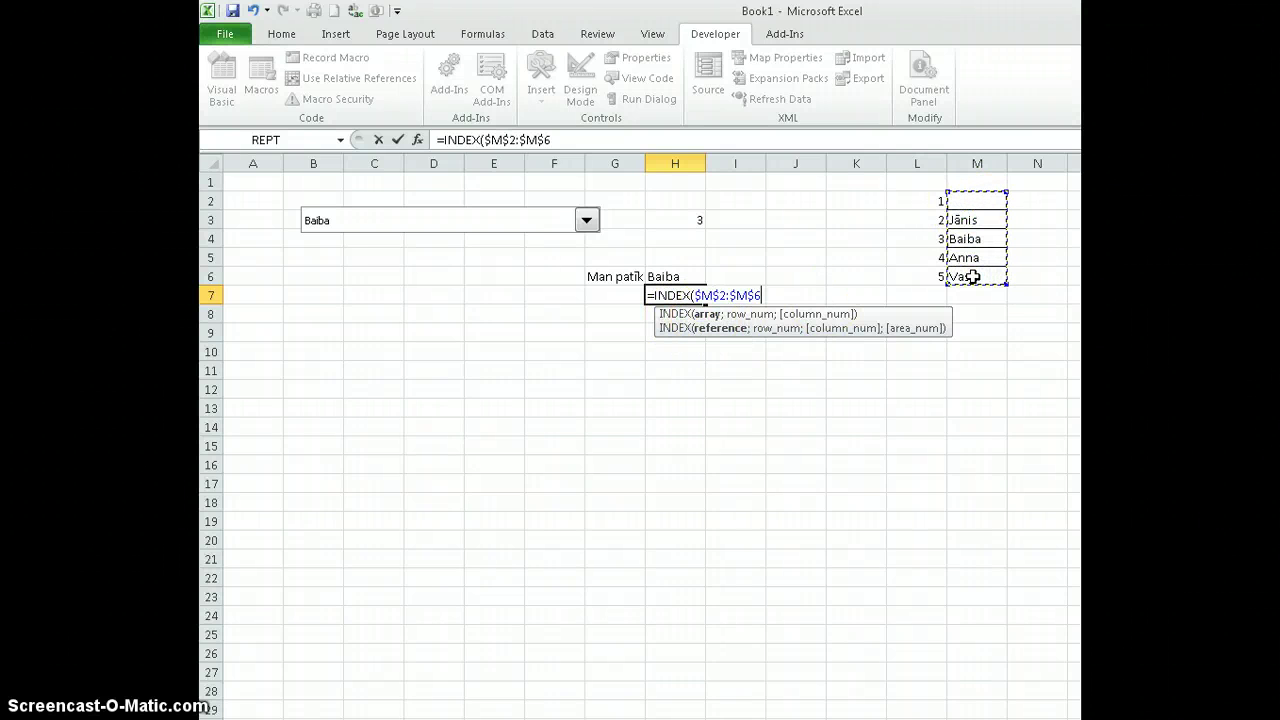
text(;)
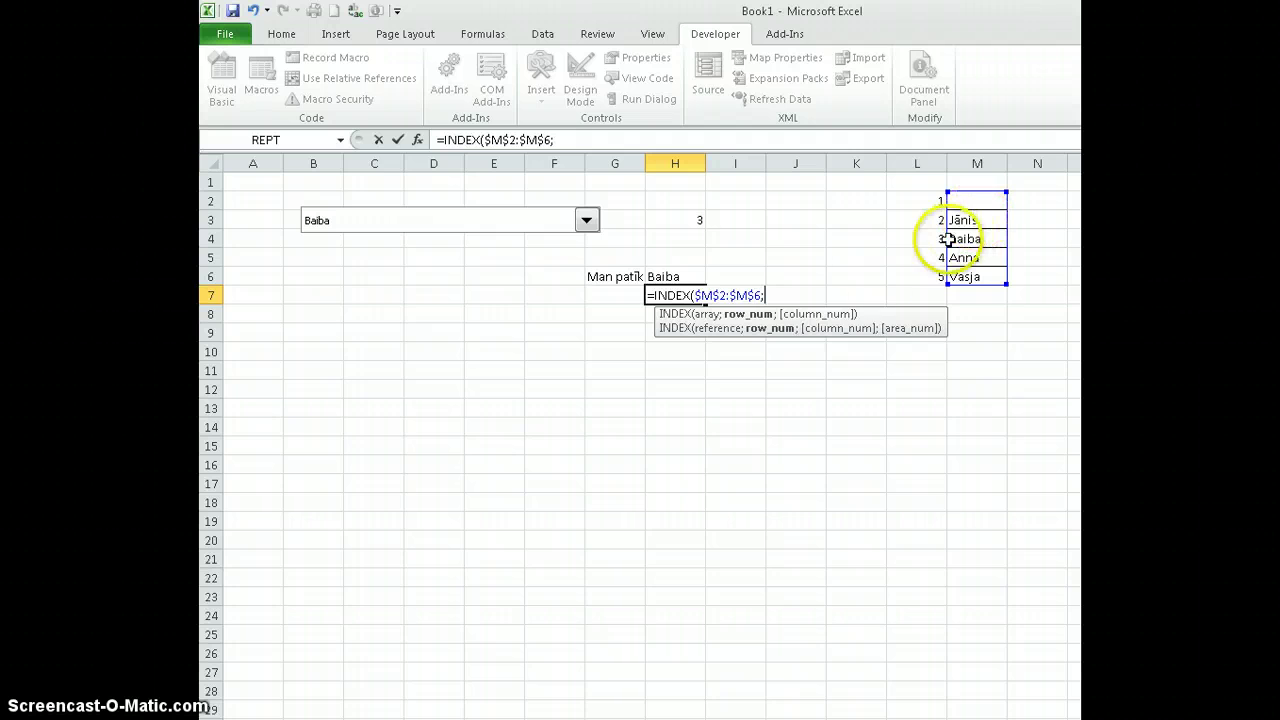
click(678, 220)
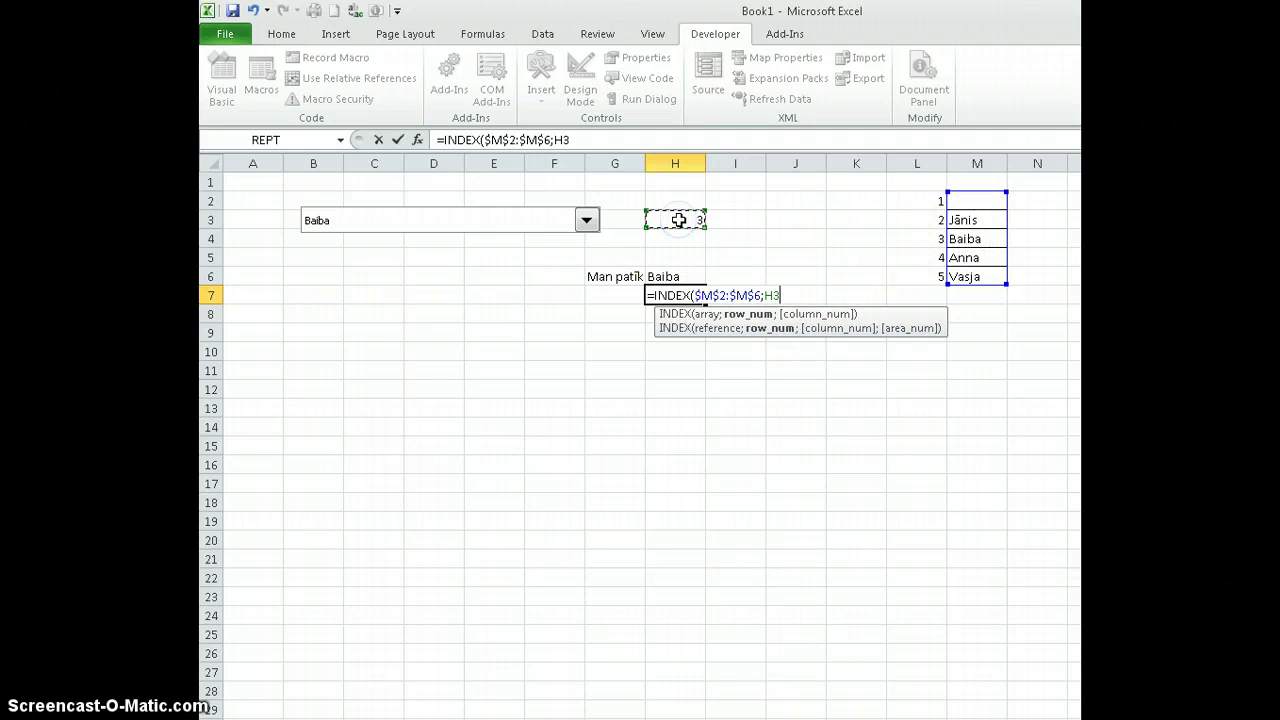
text())
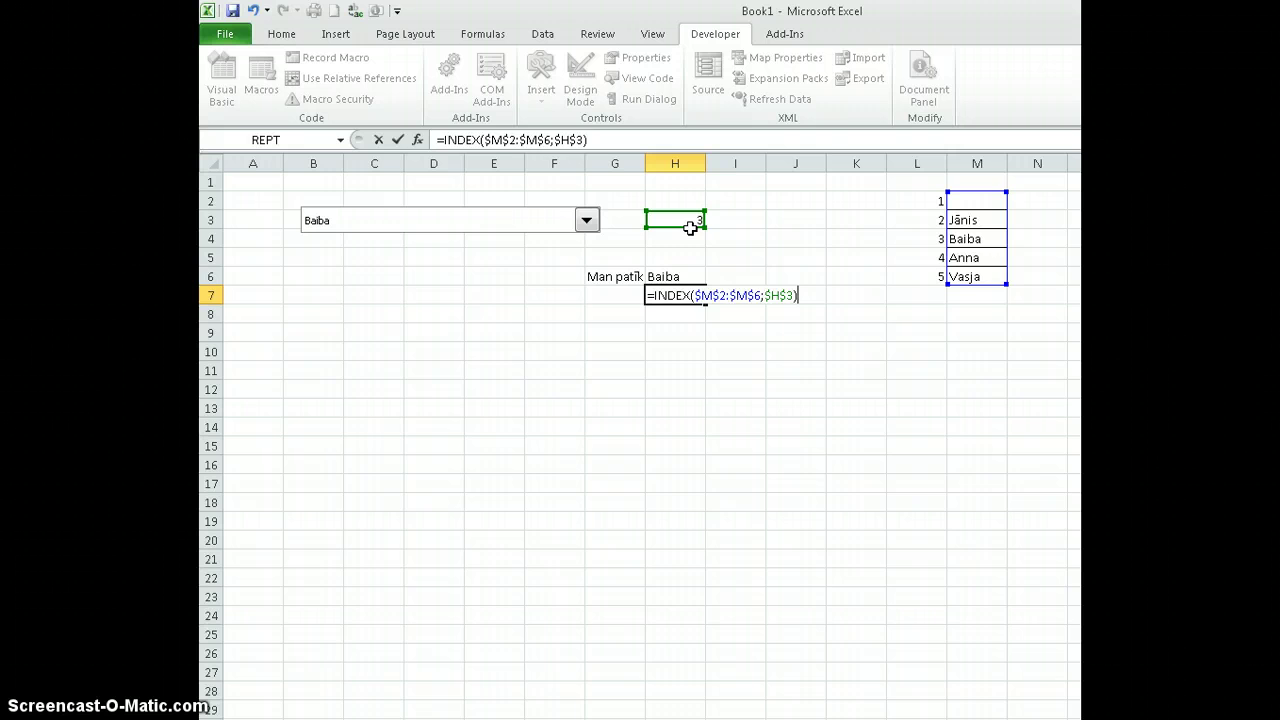
key(Return)
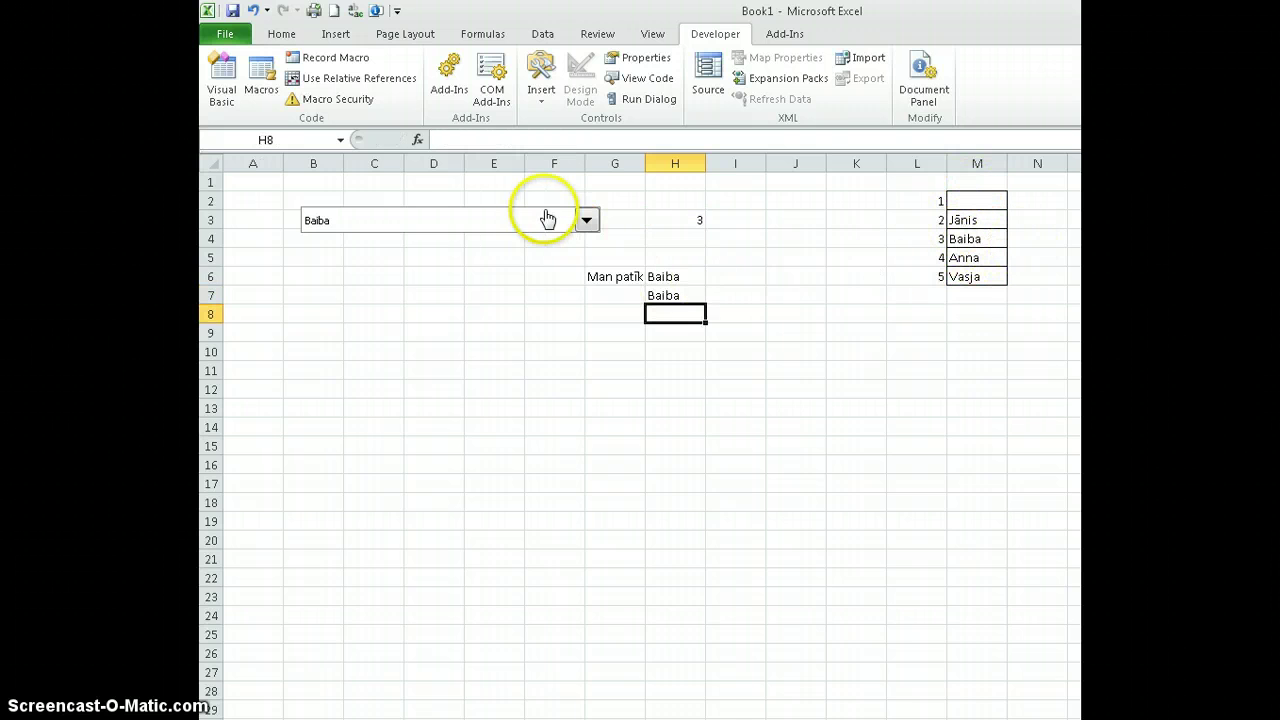
Step: Test the formulas in H6 and H7 by choosing the name from M5 and then the one from M3 in the combo box
click(586, 220)
click(464, 277)
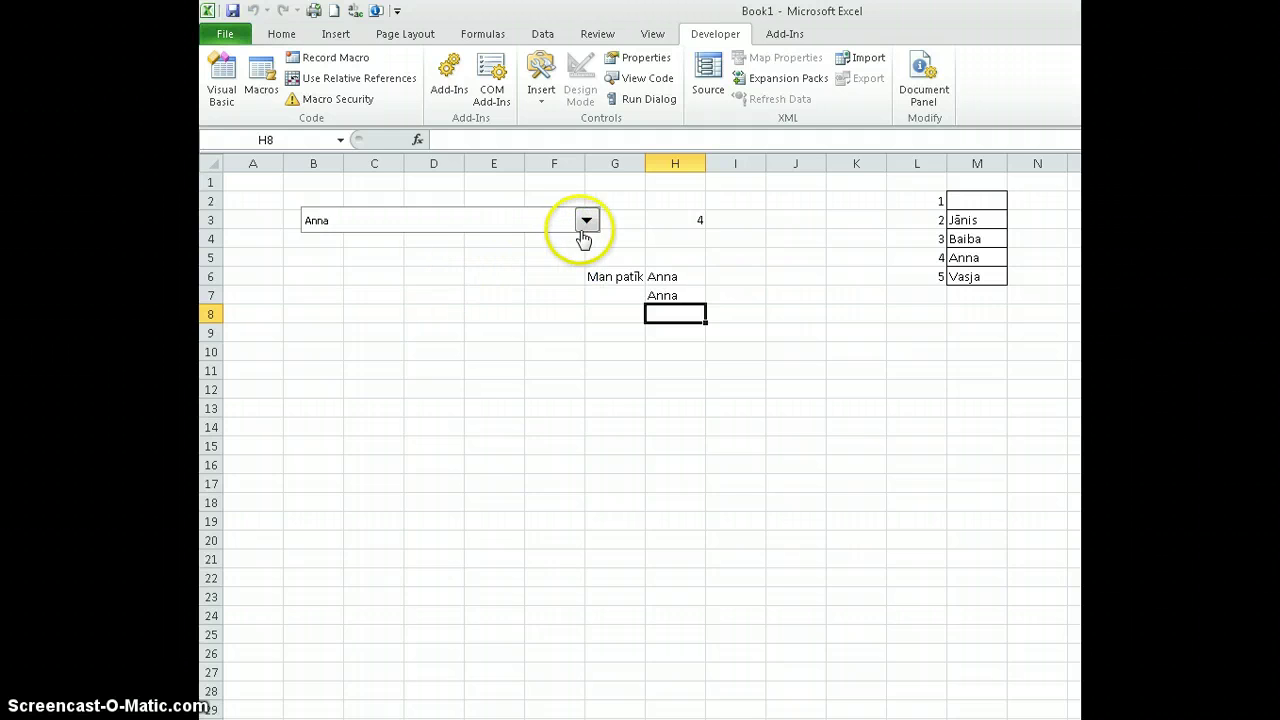
click(586, 222)
click(537, 258)
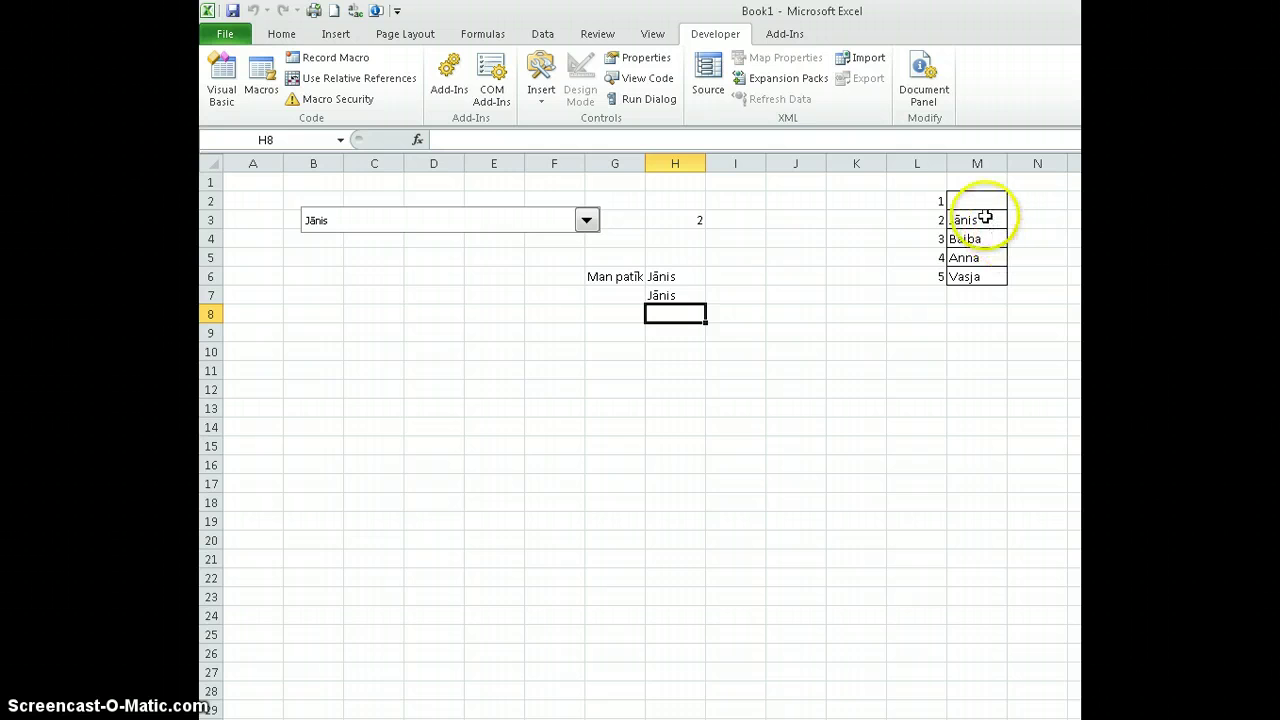
Step: Compare the ranges and arguments used by the VLOOKUP formula in H6 and the INDEX formula in H7, leaving both unedited
drag(974, 199, 983, 276)
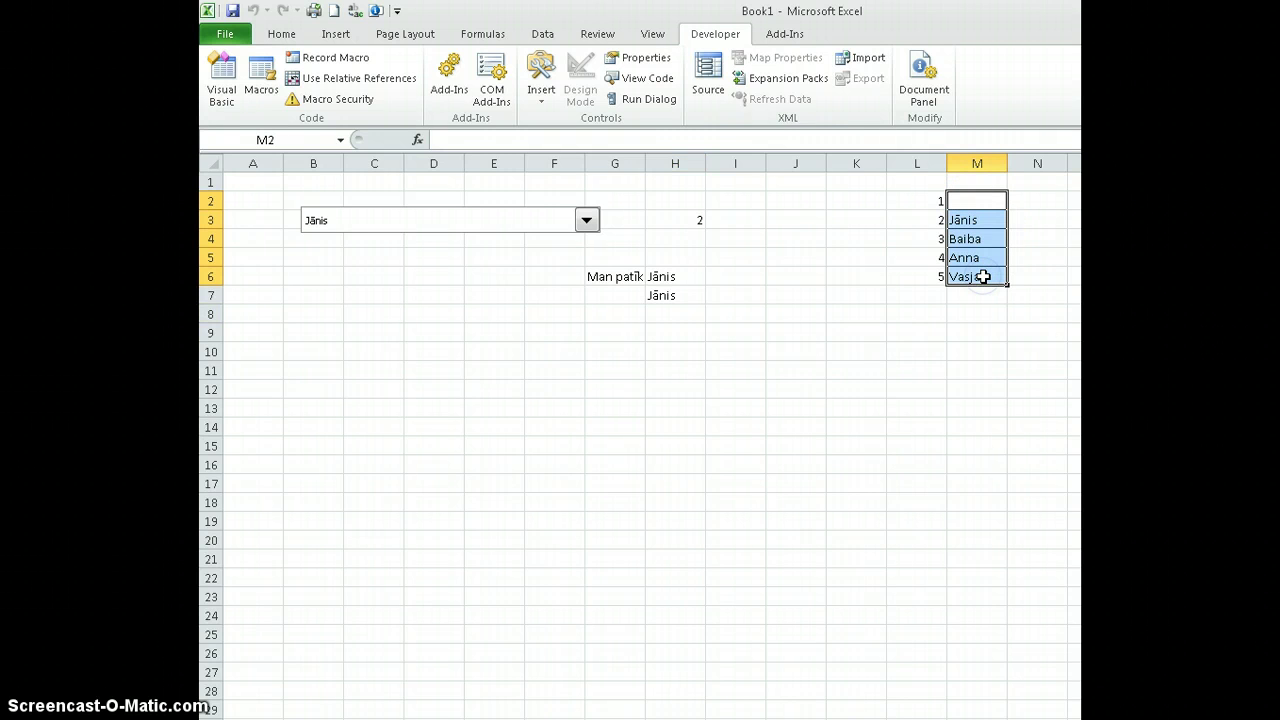
click(672, 277)
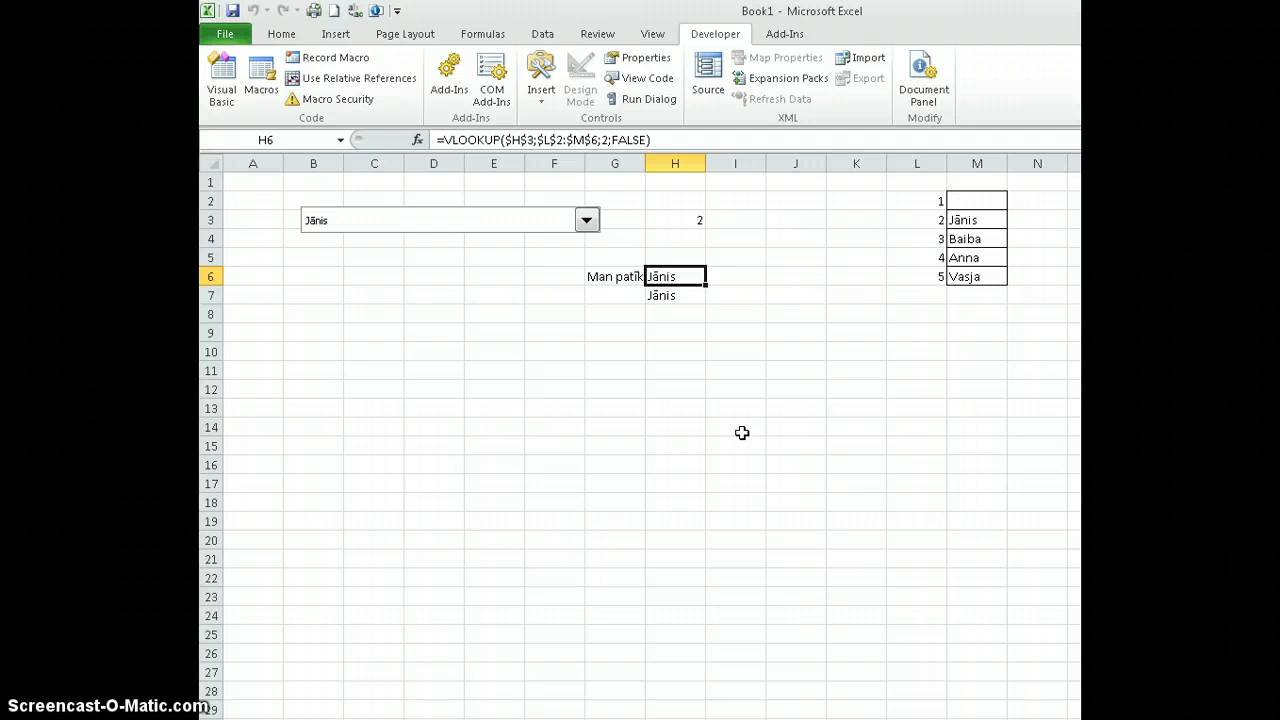
key(F2)
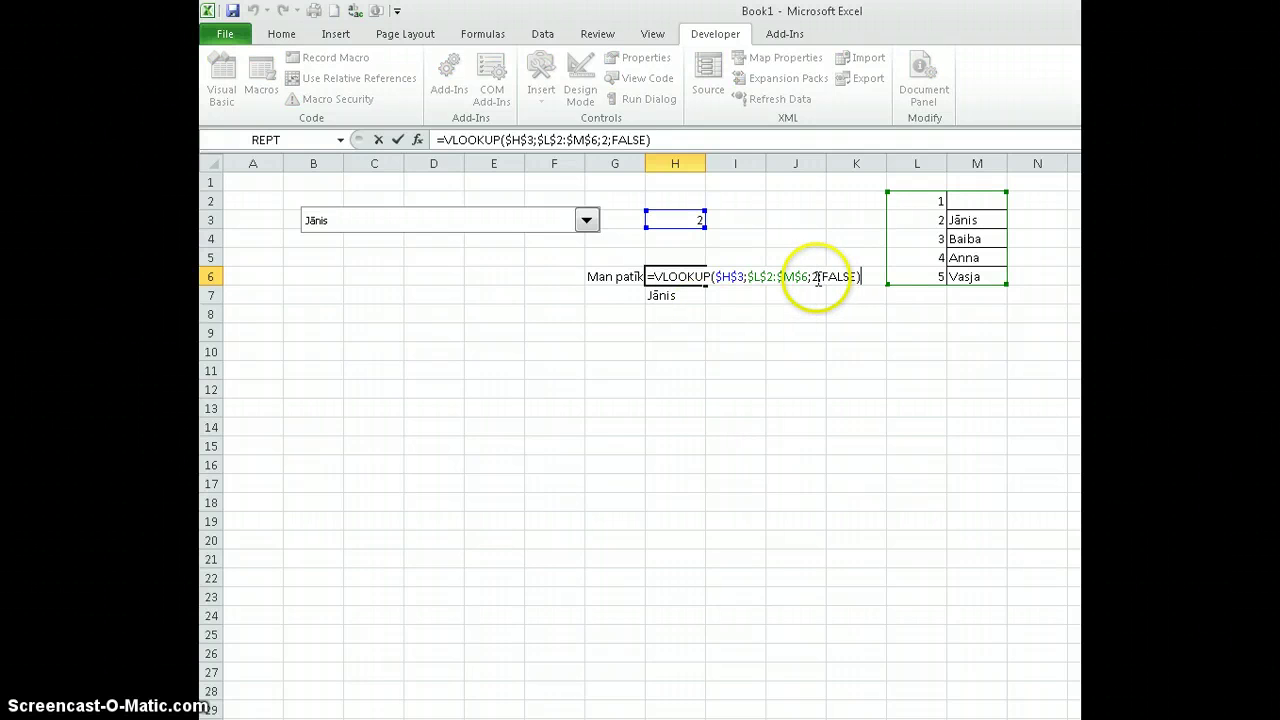
click(819, 277)
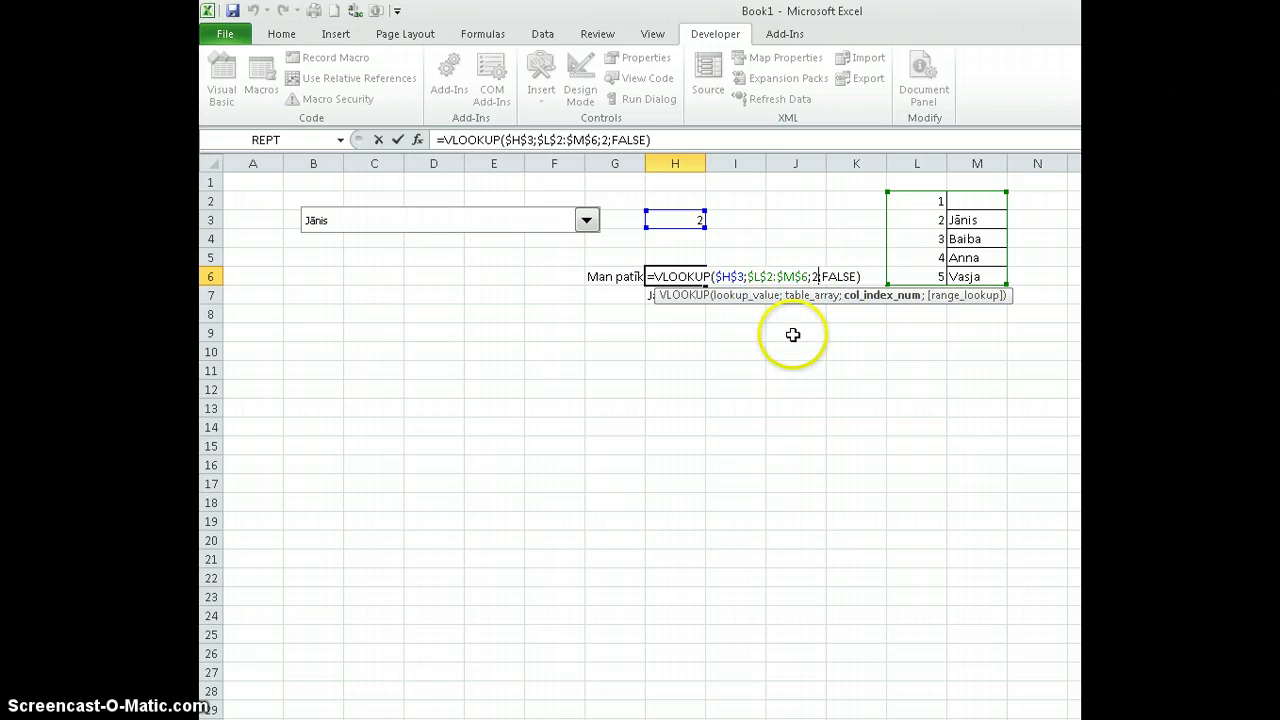
key(Escape)
click(654, 297)
key(F2)
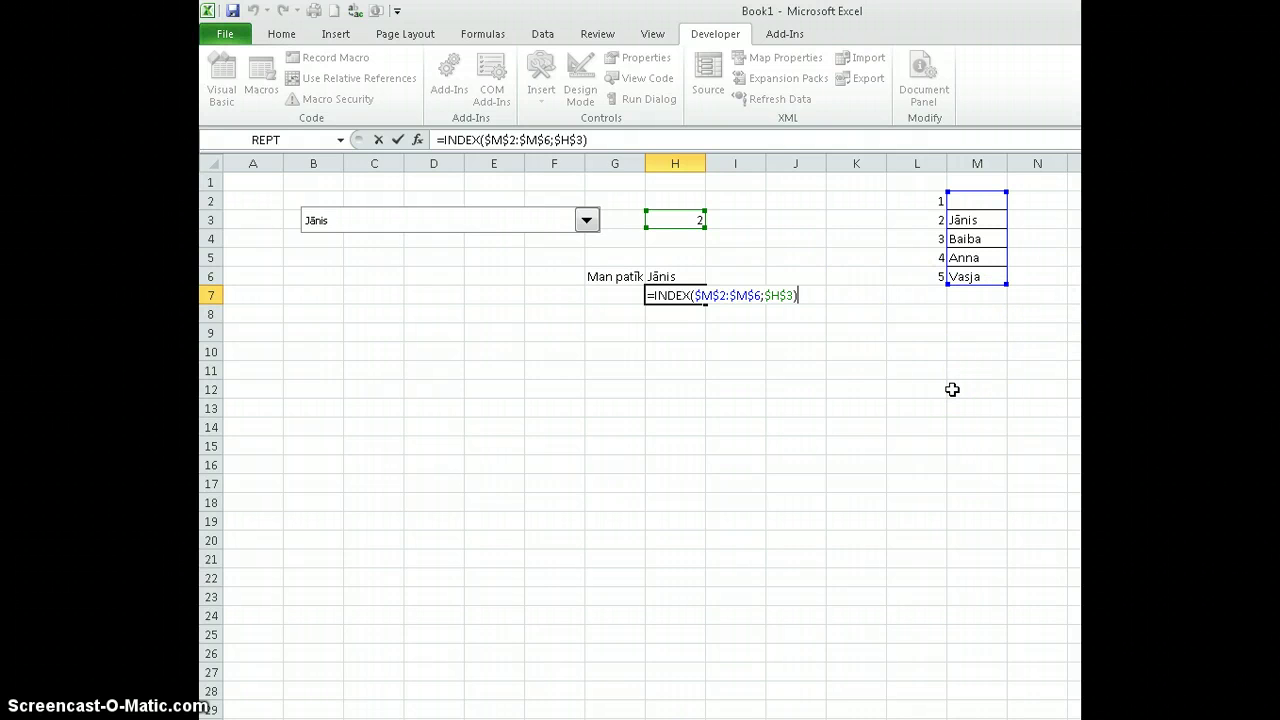
key(Escape)
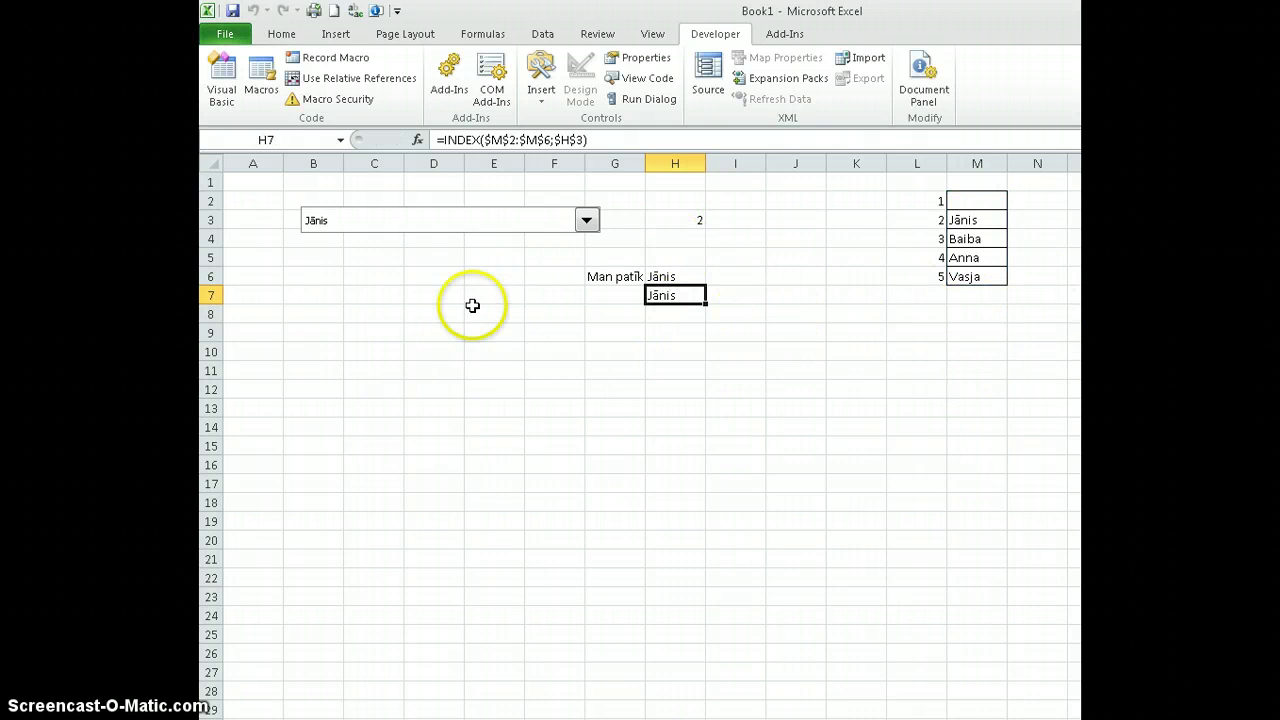
Step: Draw an ActiveX combo box about 7.6 cm wide and 0.9 cm high below the existing one, across columns B to F in rows 6–7
click(367, 285)
click(292, 256)
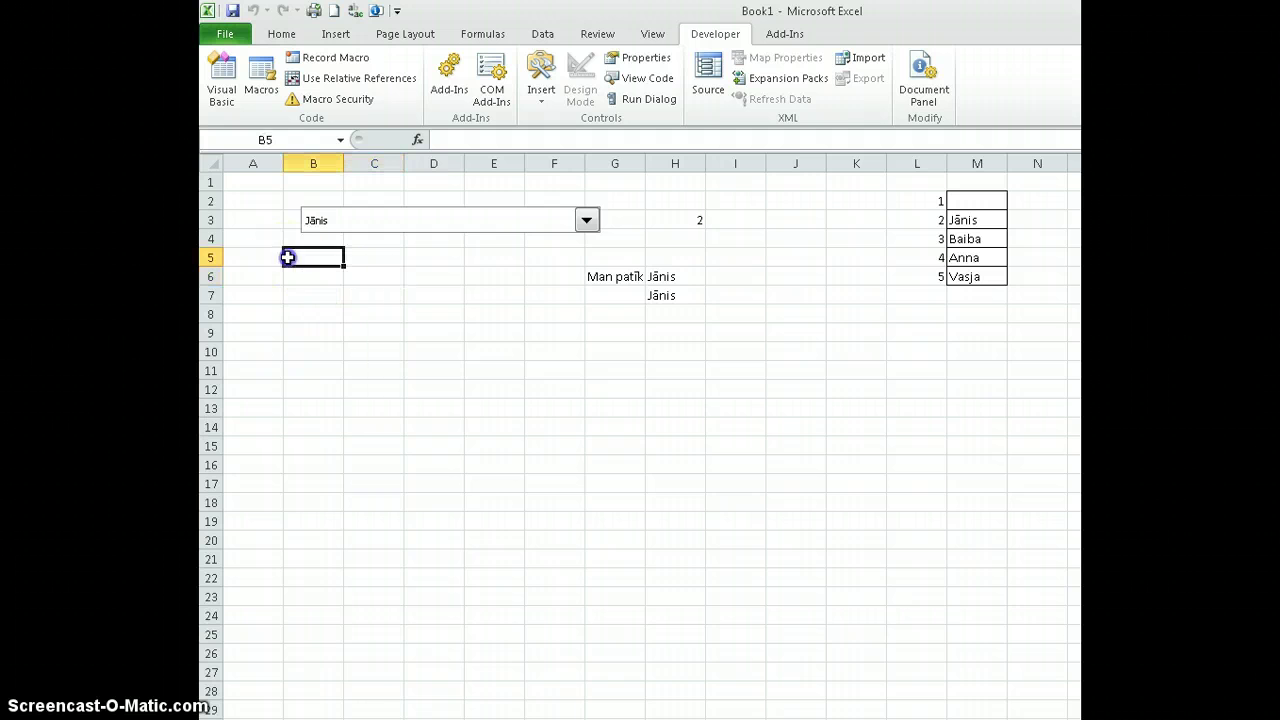
click(541, 88)
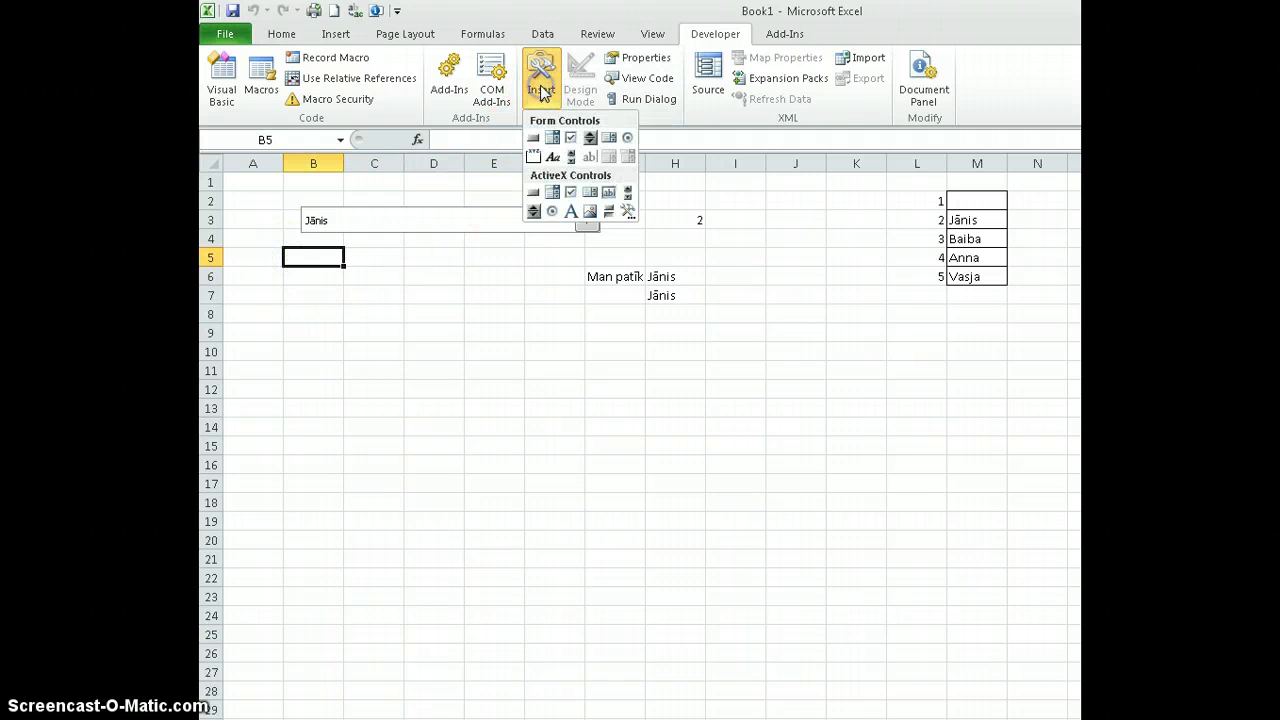
click(553, 199)
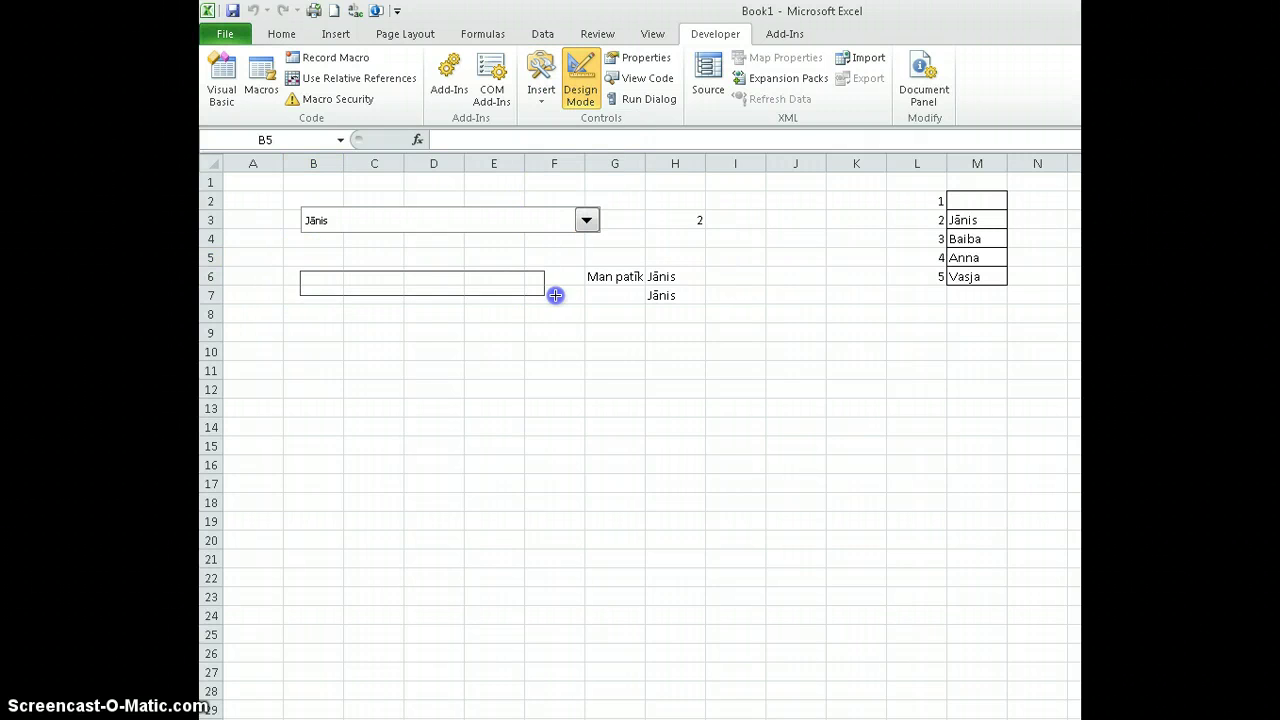
drag(570, 301, 570, 302)
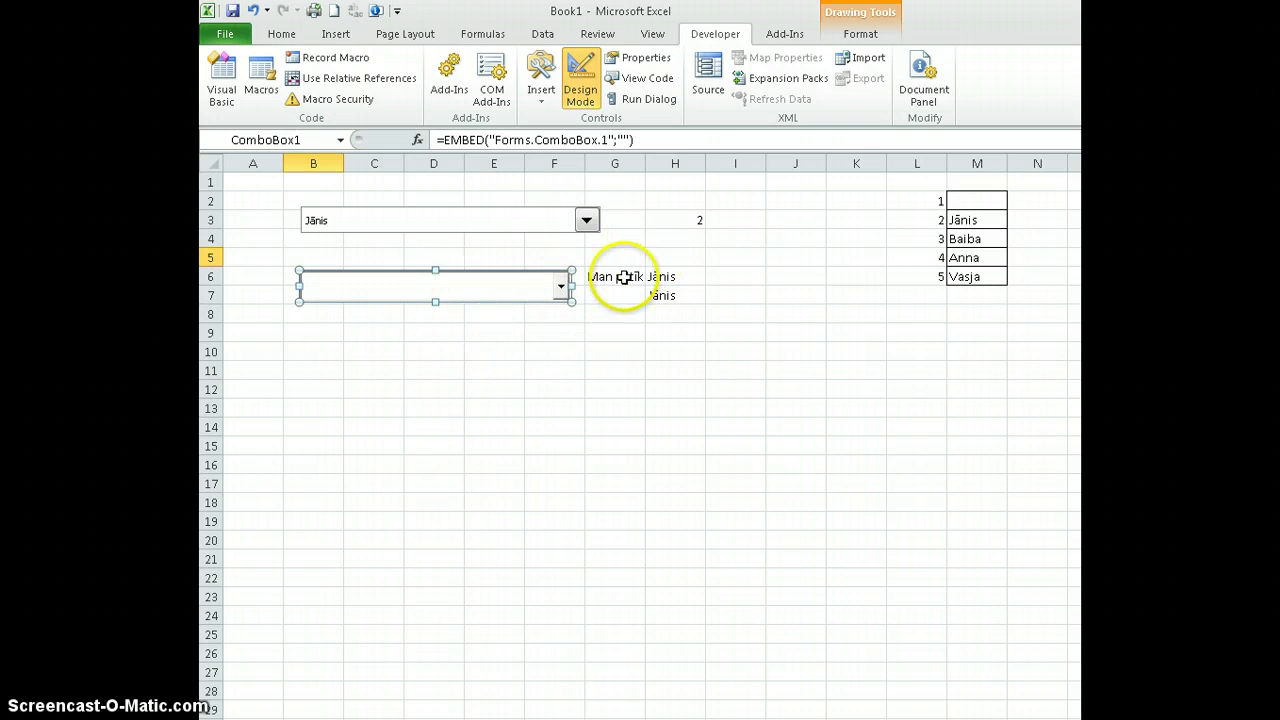
Step: Examine the size, protection, properties and alt text settings in the new combo box's Format Control dialog, then cancel it
right_click(512, 284)
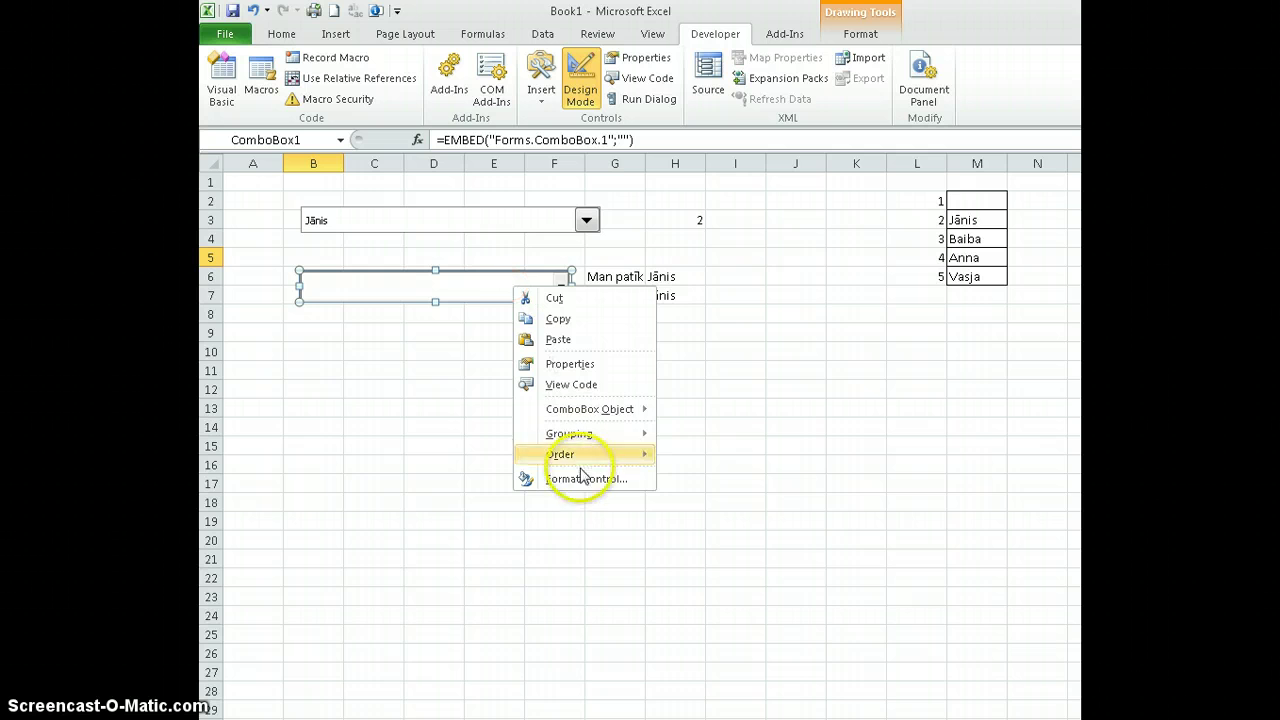
click(585, 480)
click(580, 302)
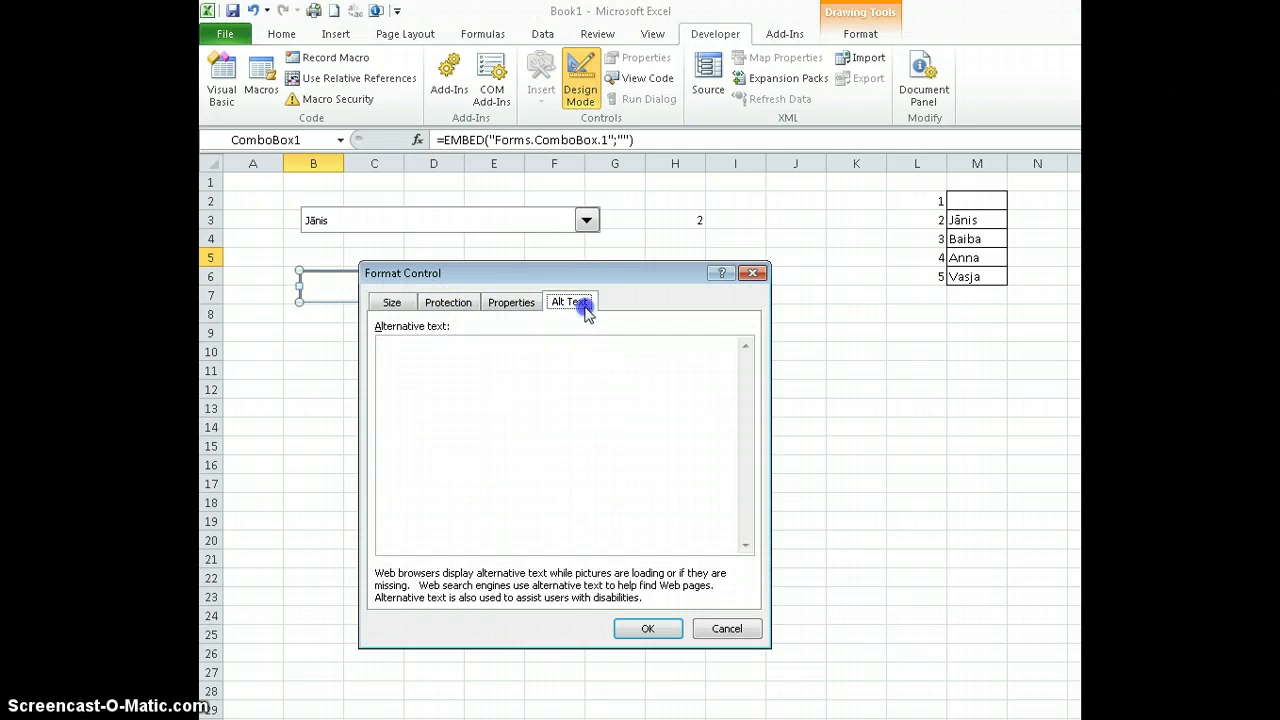
click(506, 304)
click(448, 302)
click(563, 303)
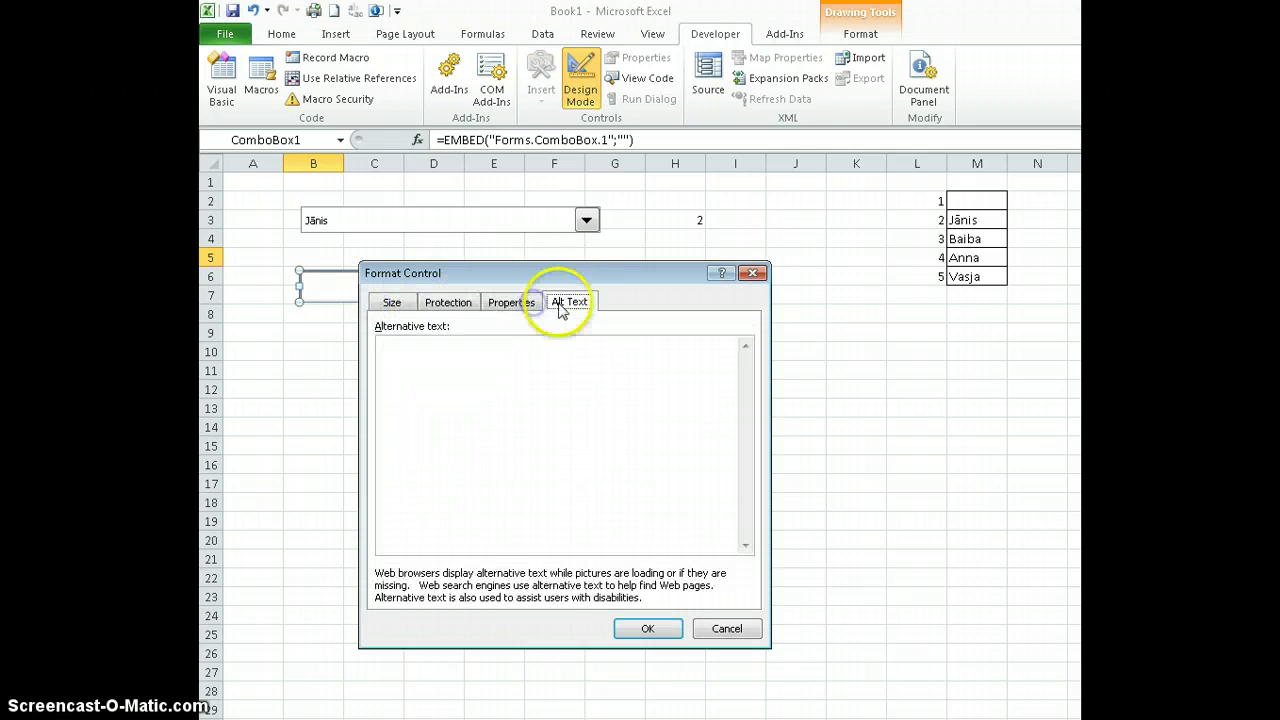
click(432, 306)
click(391, 302)
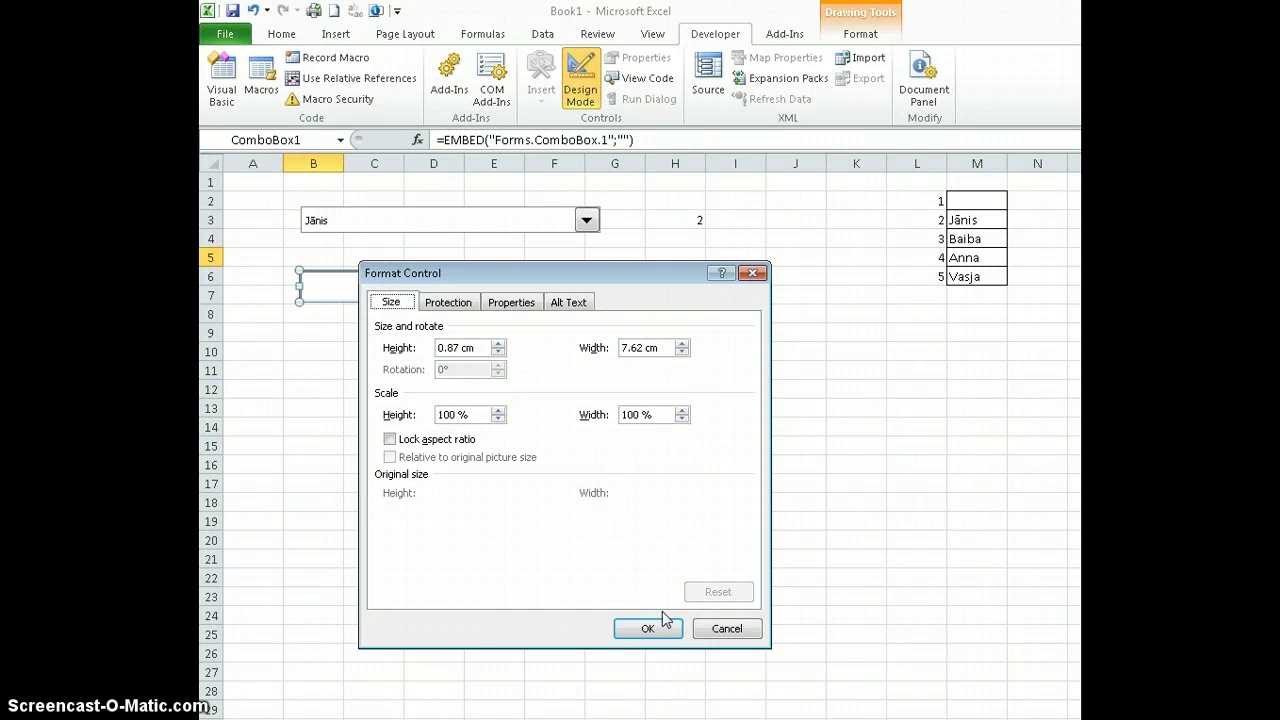
click(737, 632)
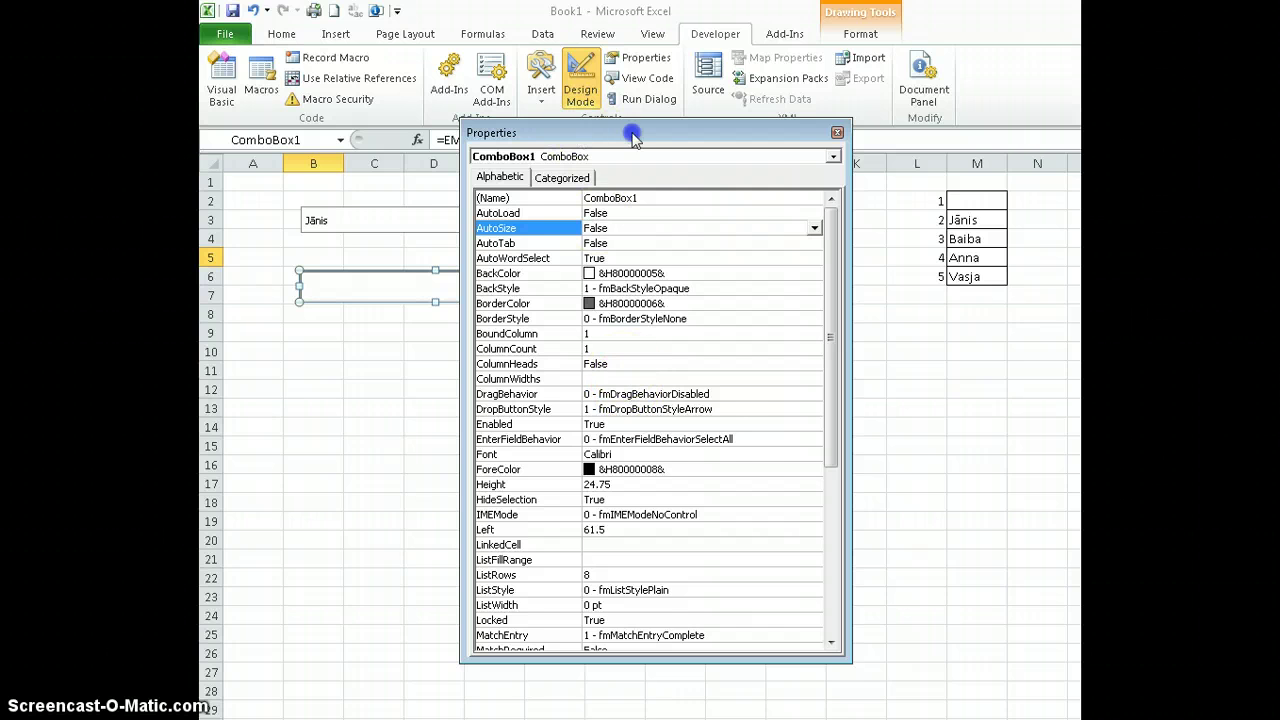
Step: Try to pick the new combo box's ListFillRange directly from the worksheet cells
drag(580, 132, 779, 93)
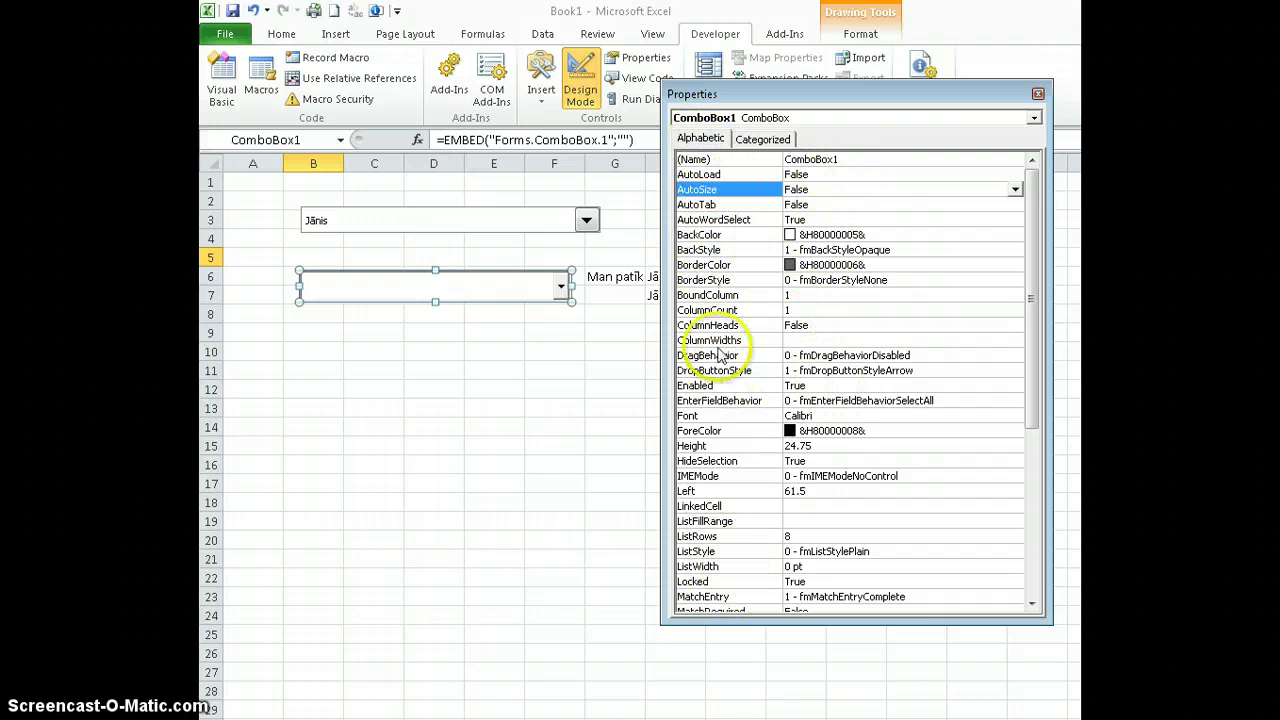
click(712, 416)
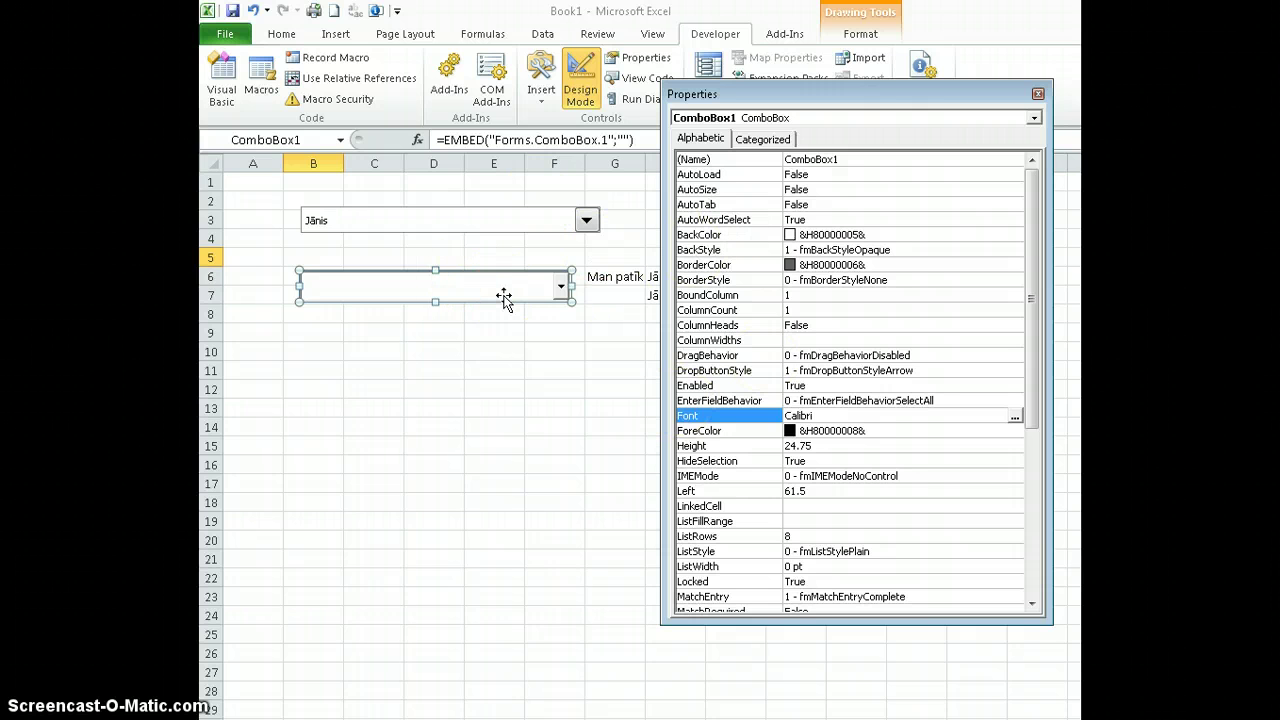
click(690, 522)
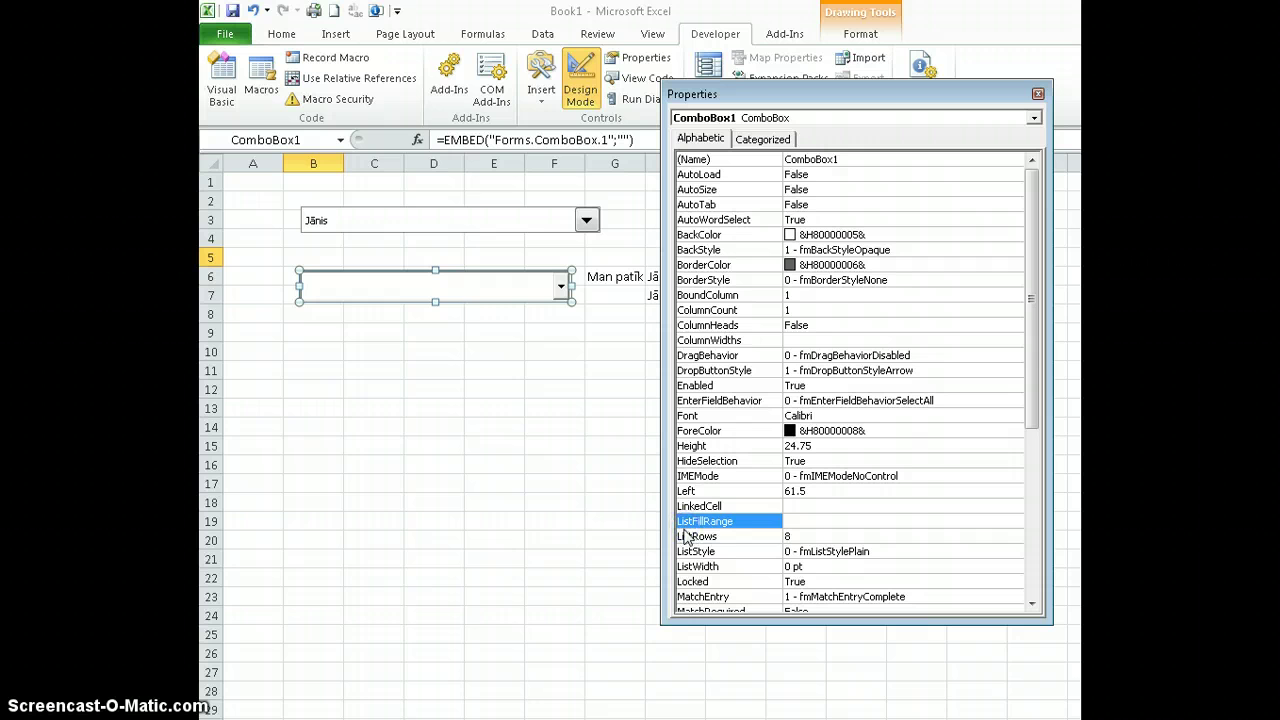
click(797, 522)
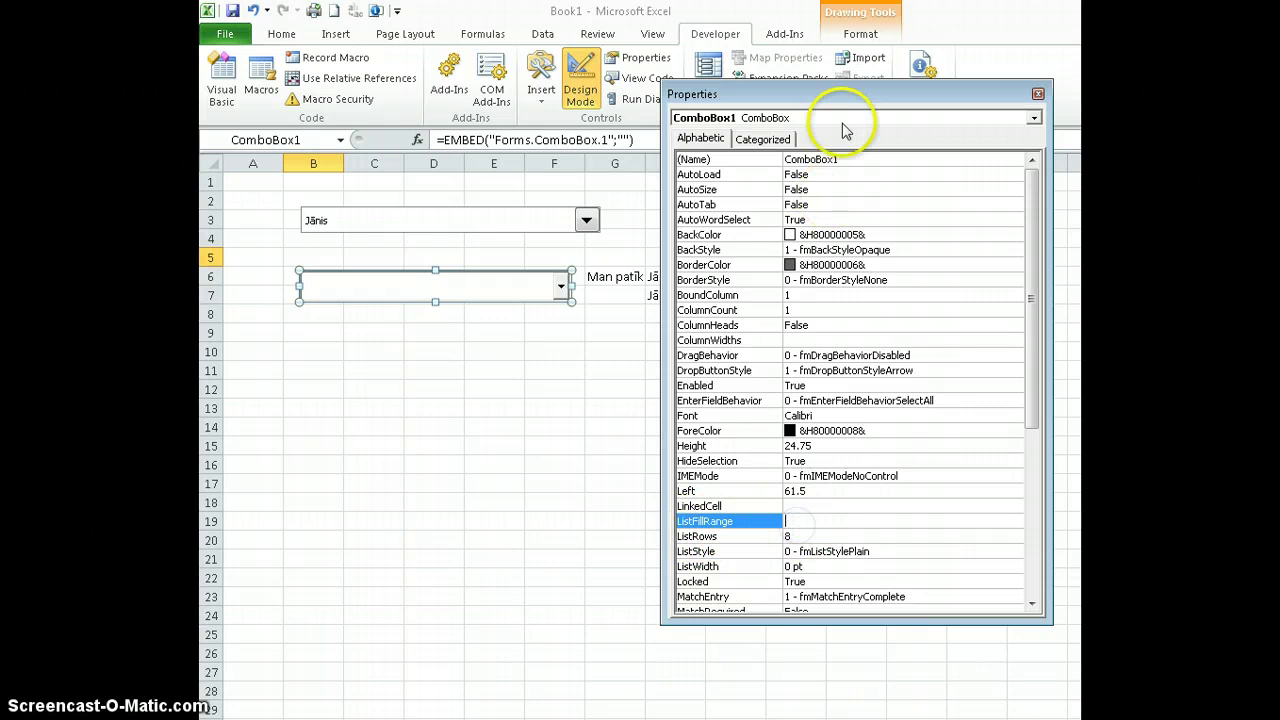
drag(840, 93, 512, 88)
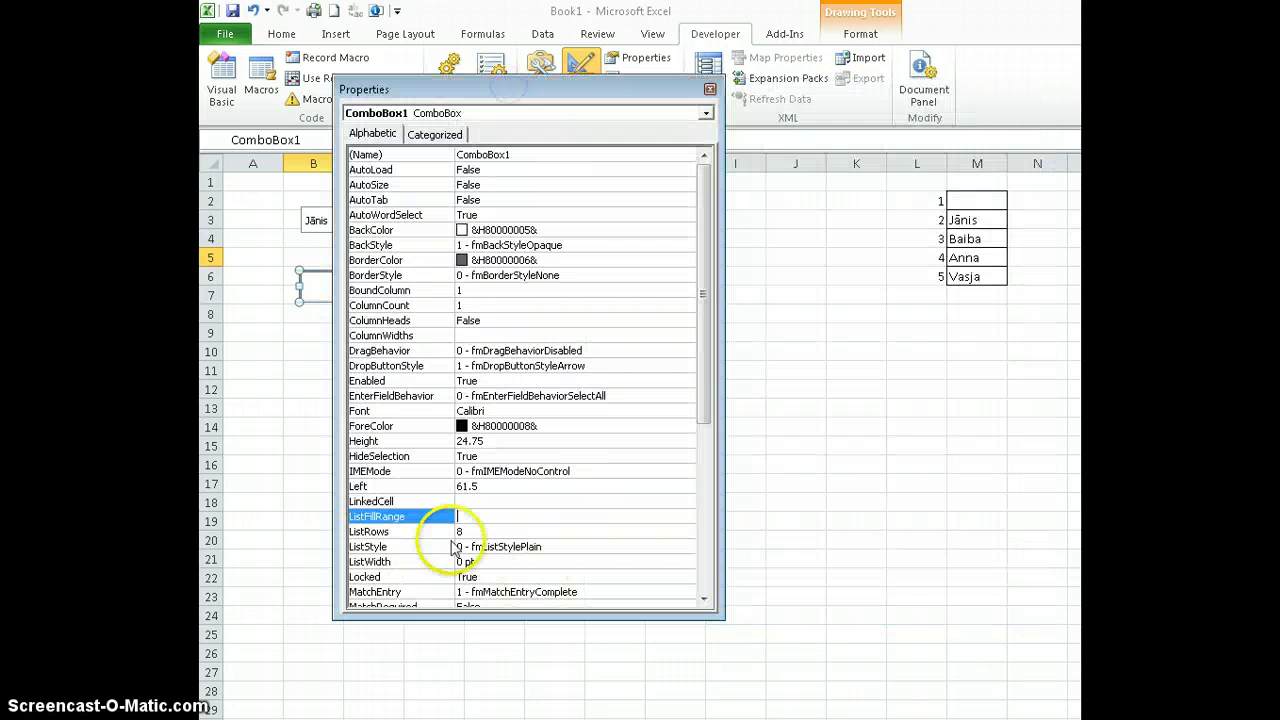
click(475, 516)
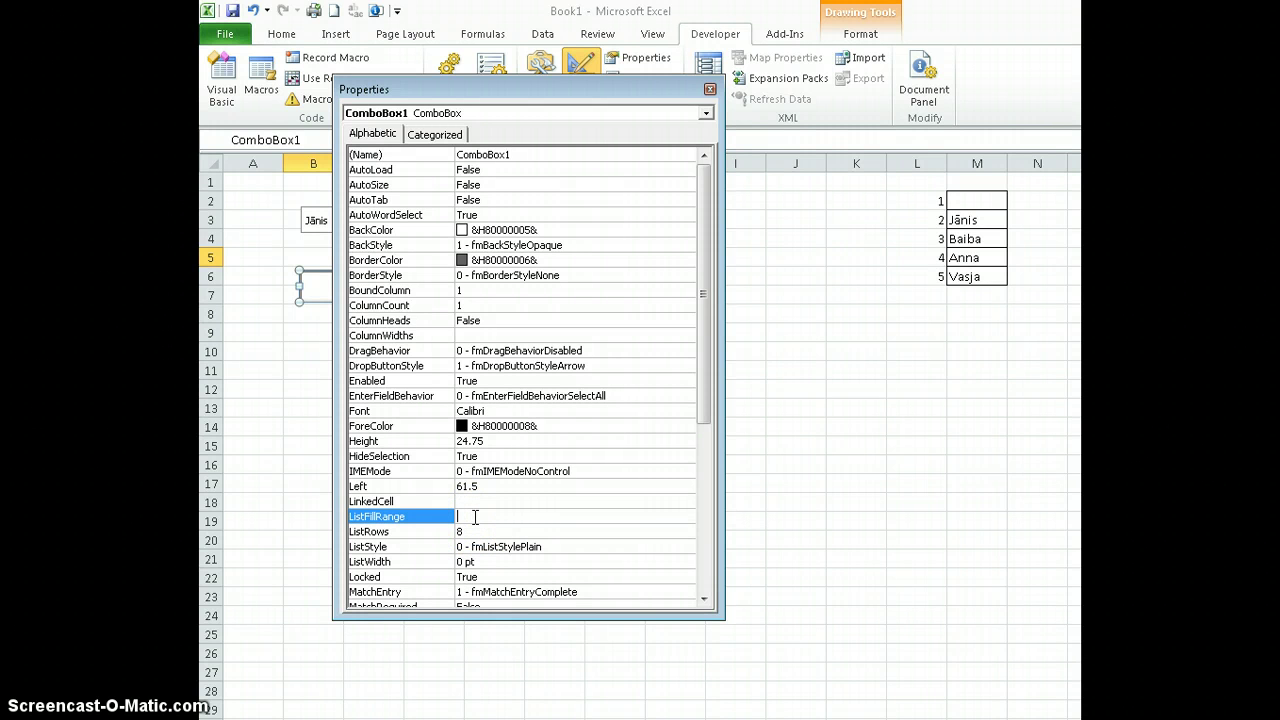
click(975, 355)
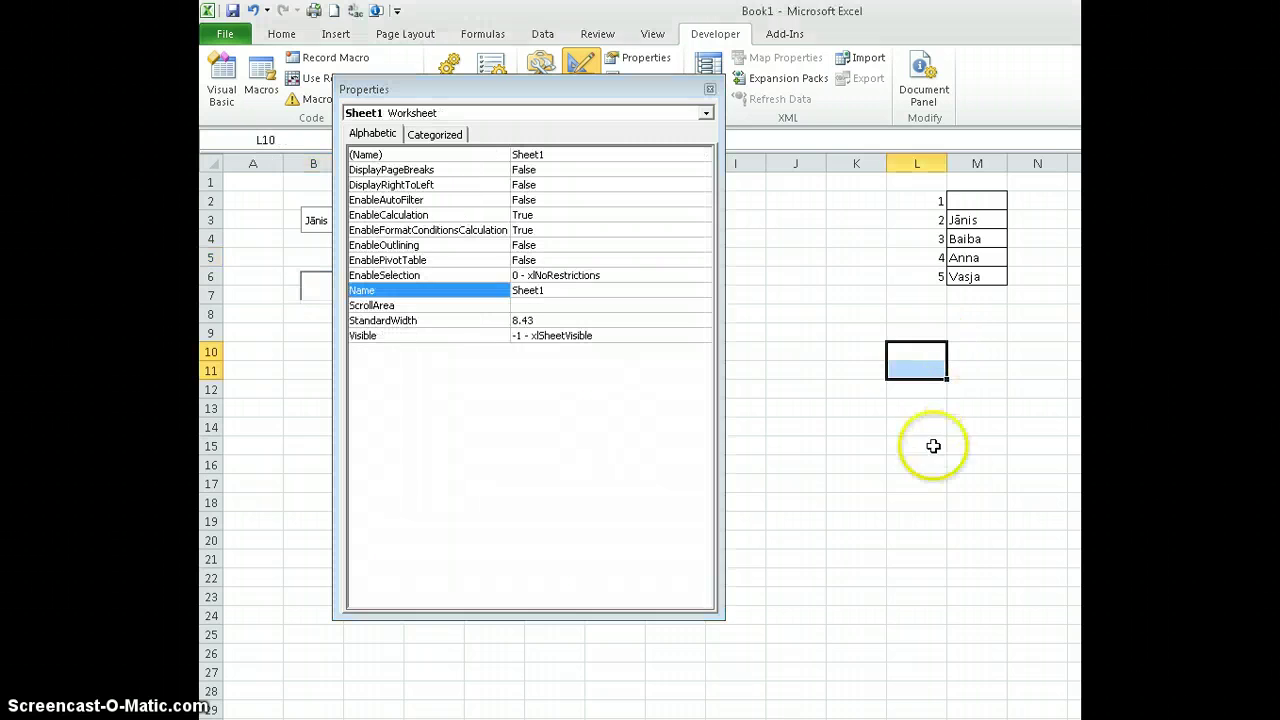
click(950, 445)
Step: Reselect the ActiveX combo box and set its ListFillRange property to M1:M6
drag(575, 100, 787, 104)
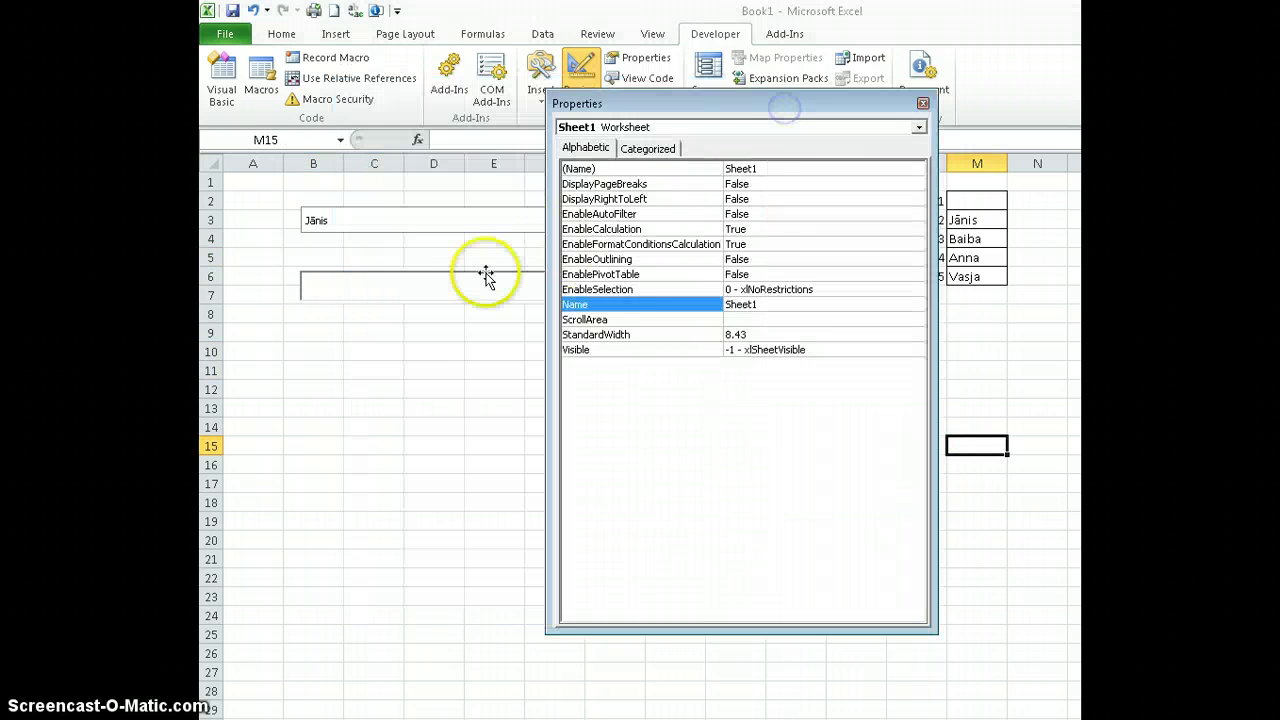
click(482, 279)
drag(710, 115, 468, 118)
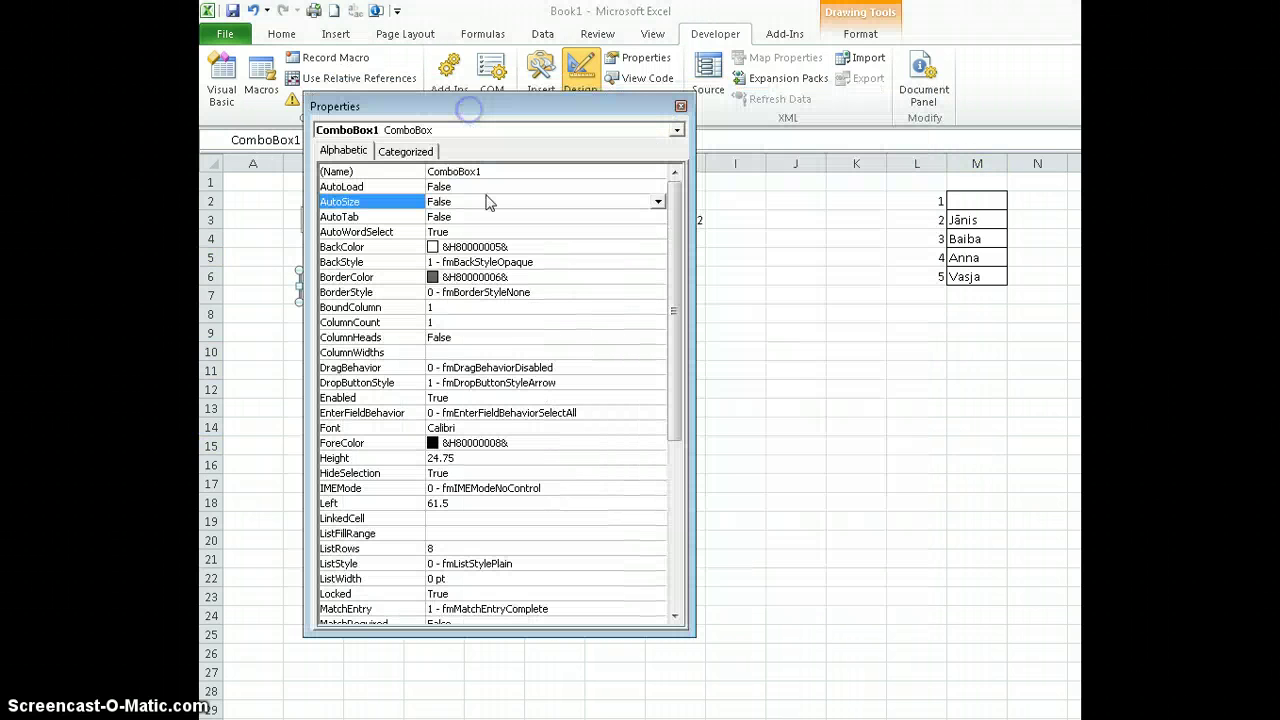
click(459, 537)
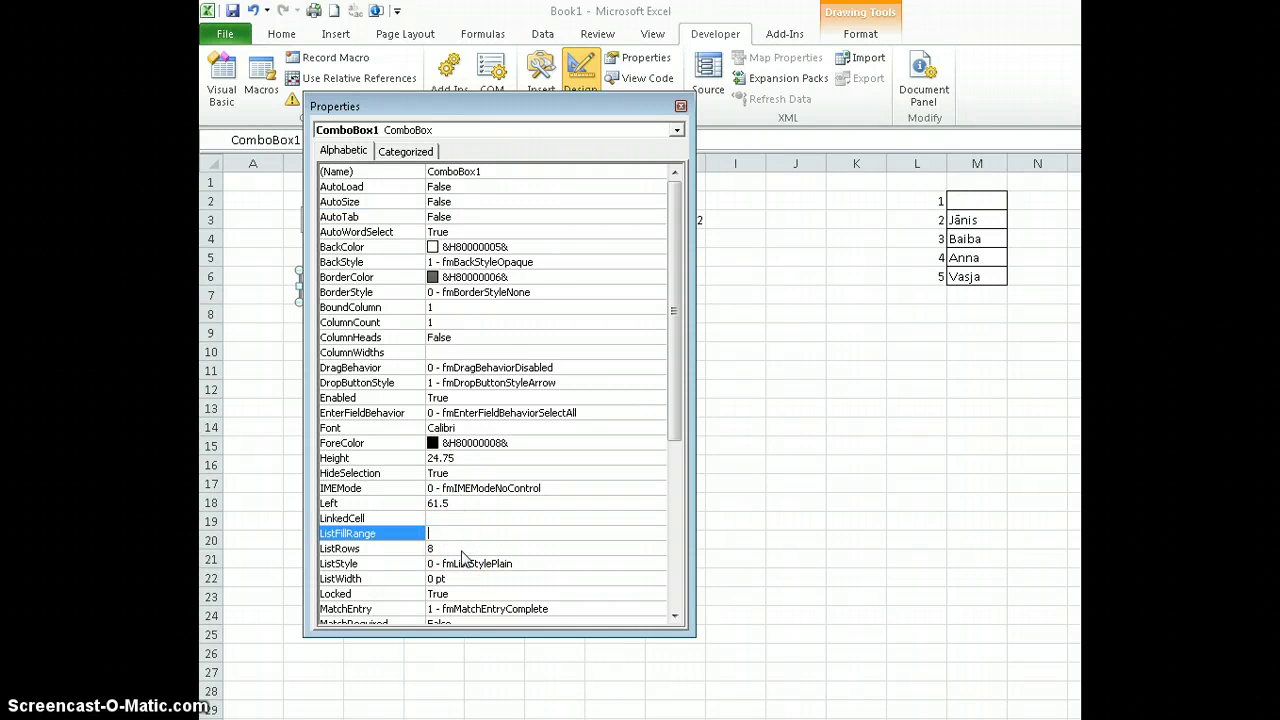
drag(503, 105, 605, 110)
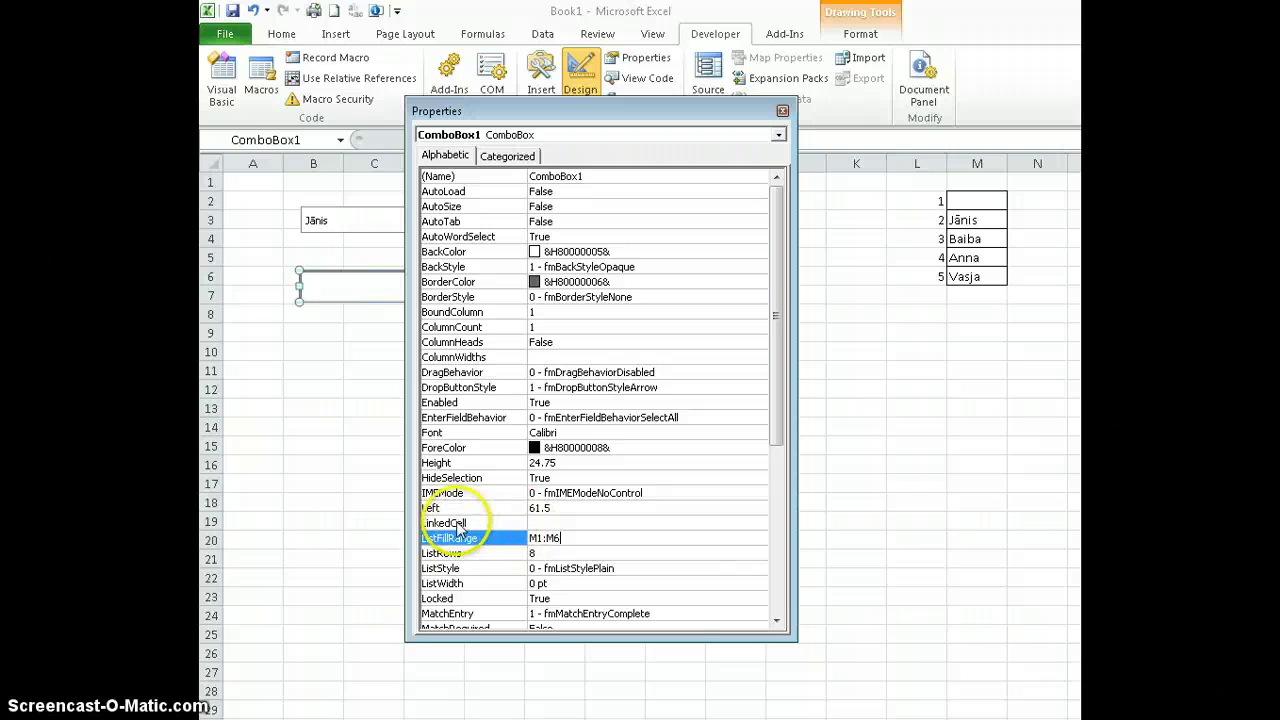
Step: Set the ActiveX combo box's LinkedCell property to I6 and close its properties
click(555, 523)
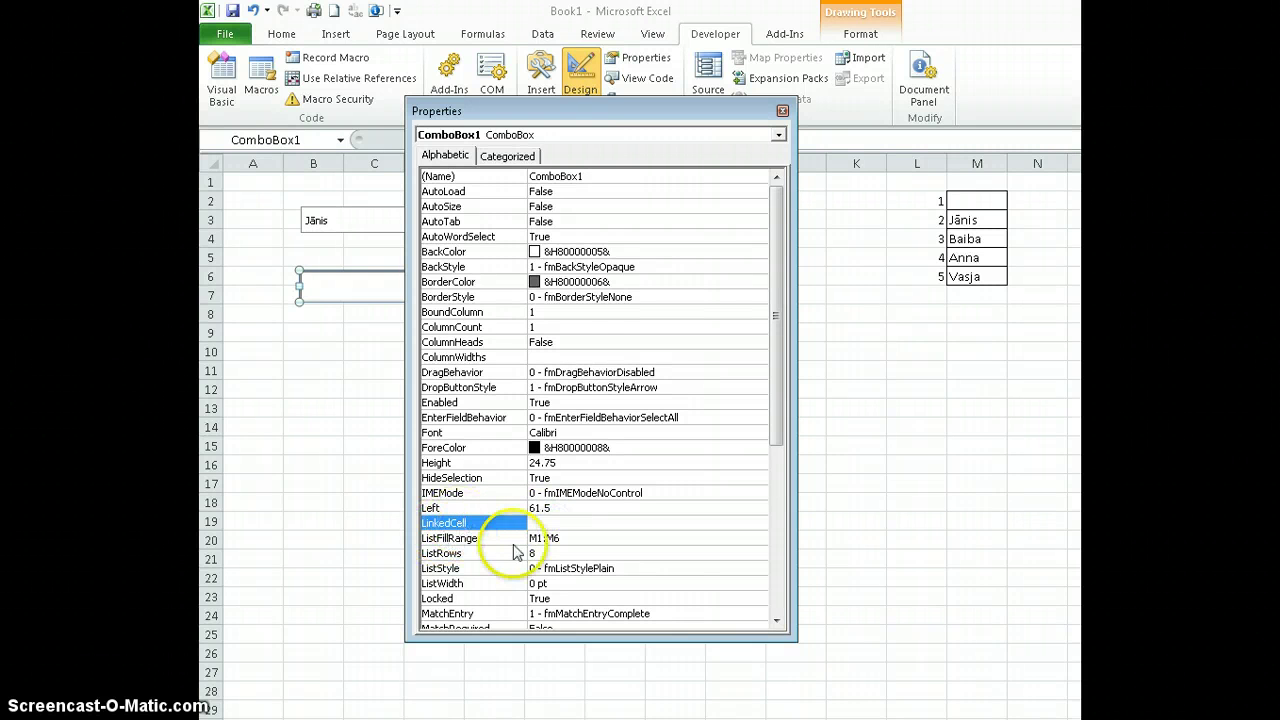
drag(555, 108, 808, 112)
click(793, 521)
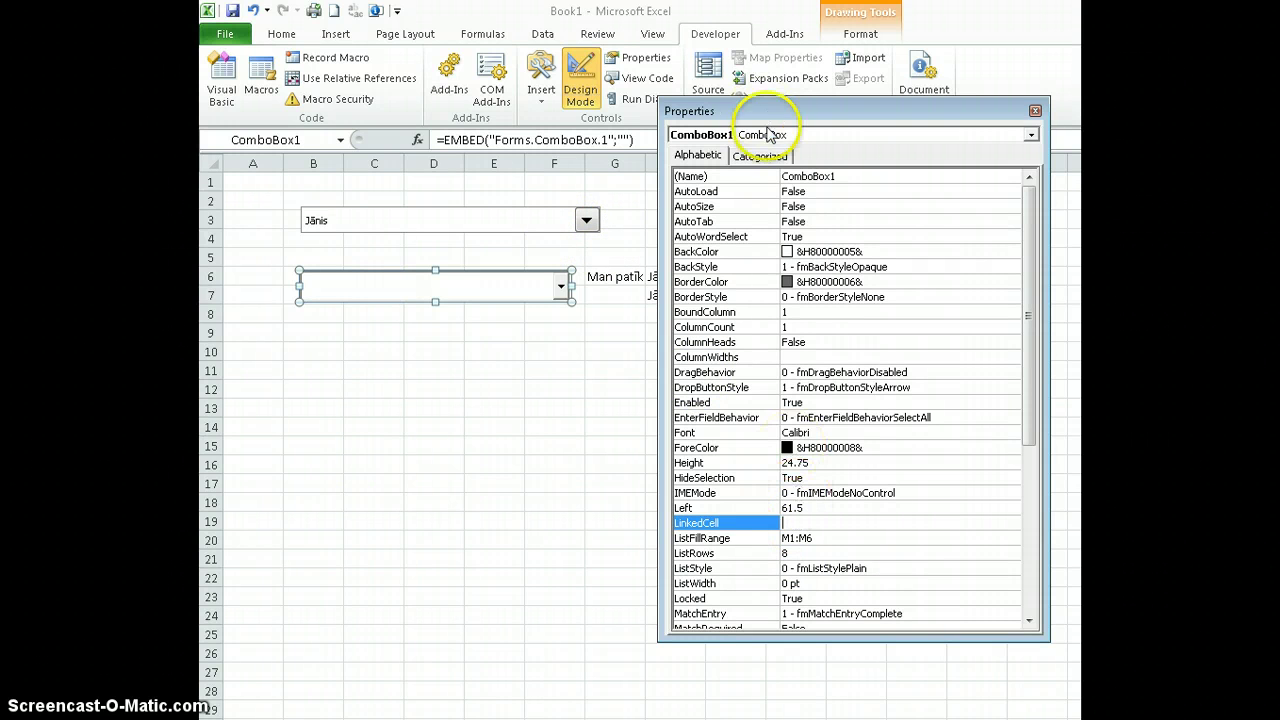
drag(770, 115, 470, 130)
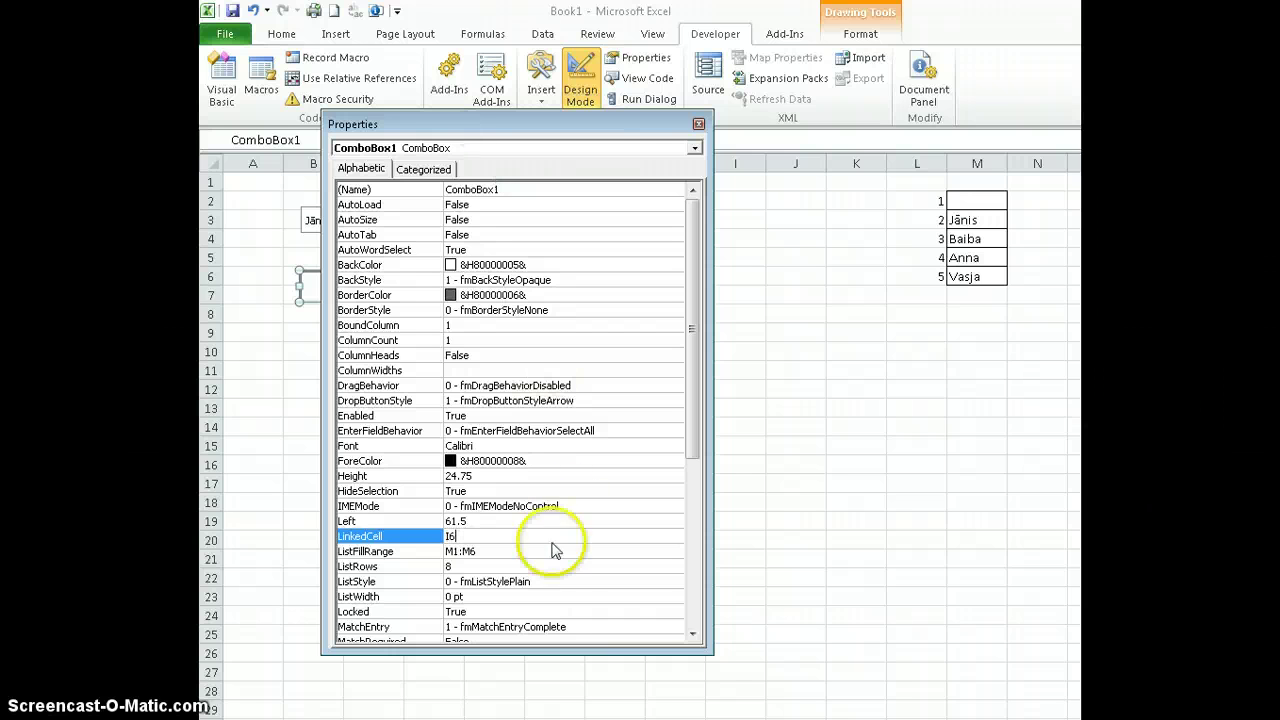
click(460, 551)
click(486, 540)
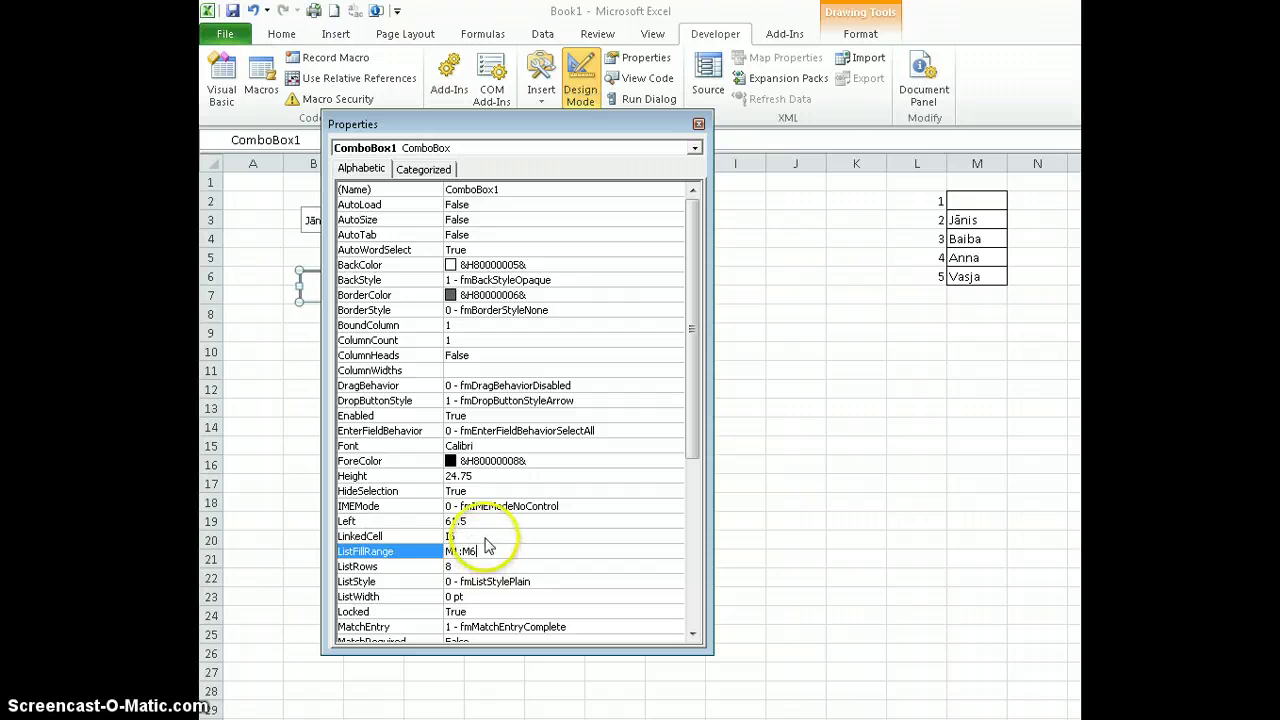
click(486, 553)
click(480, 540)
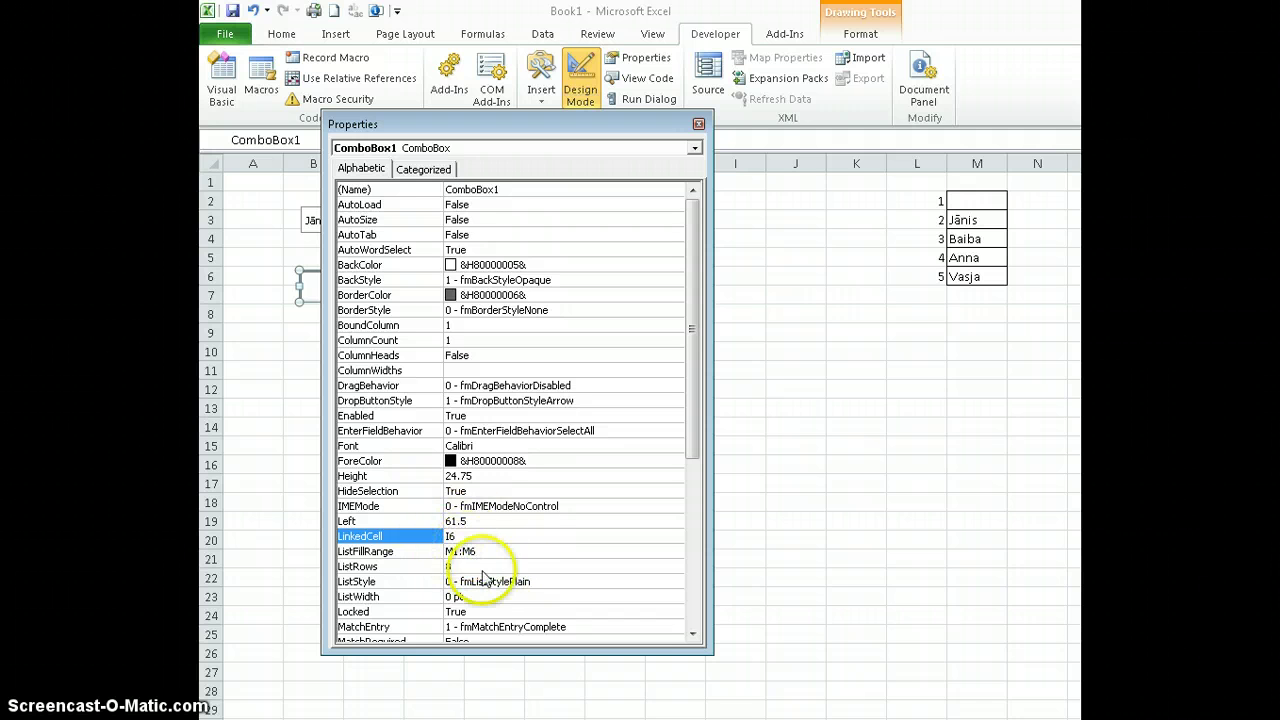
click(699, 125)
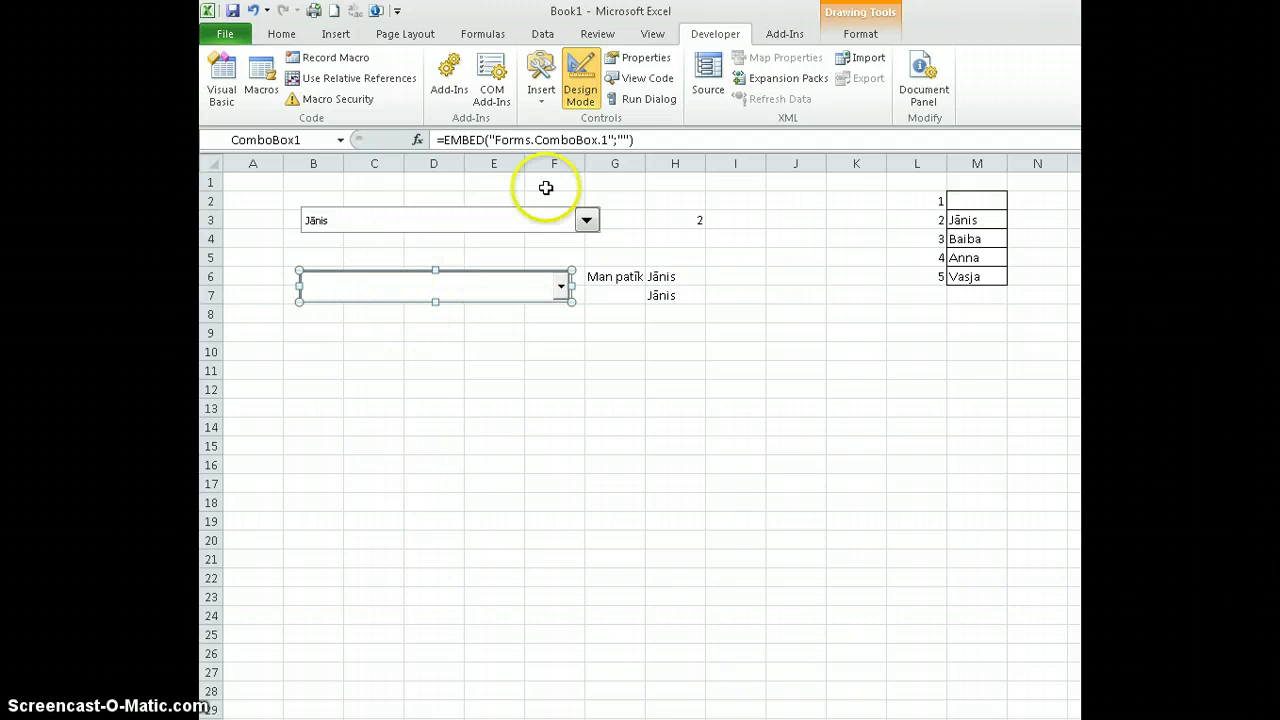
Step: Leave Design Mode and test the ActiveX combo box by choosing several names in turn, ending with the blank entry
click(582, 95)
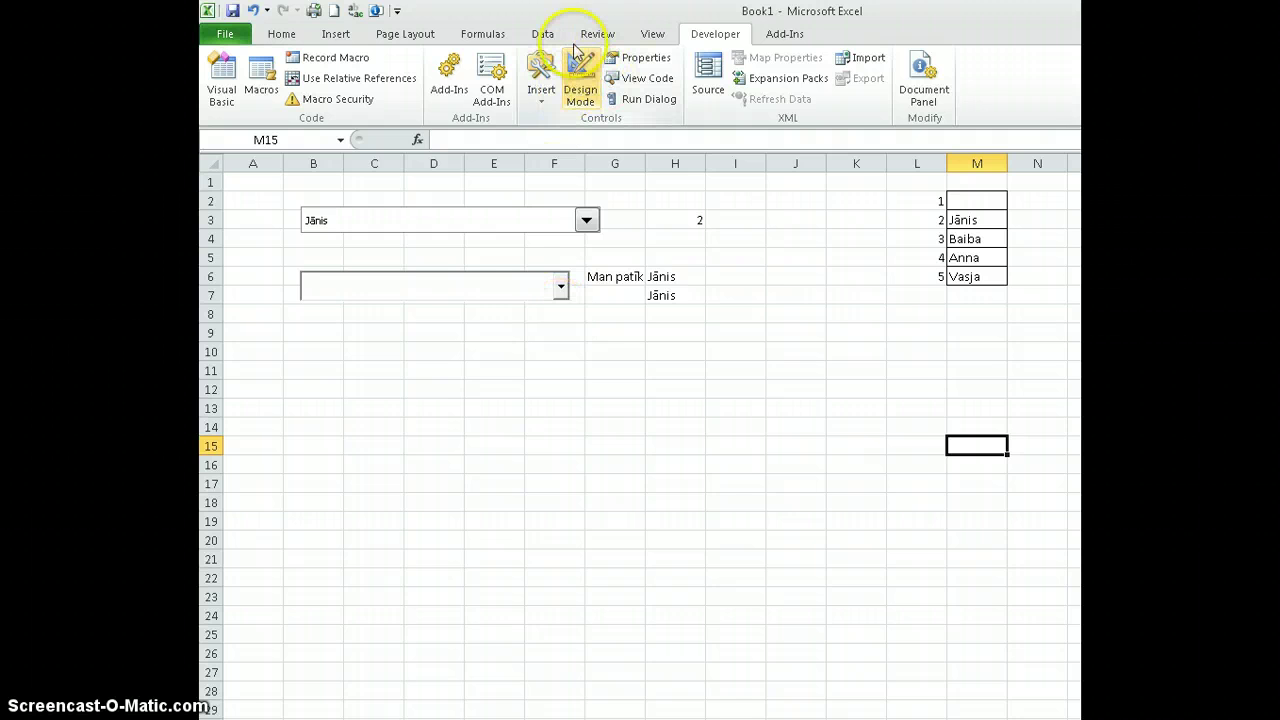
click(561, 286)
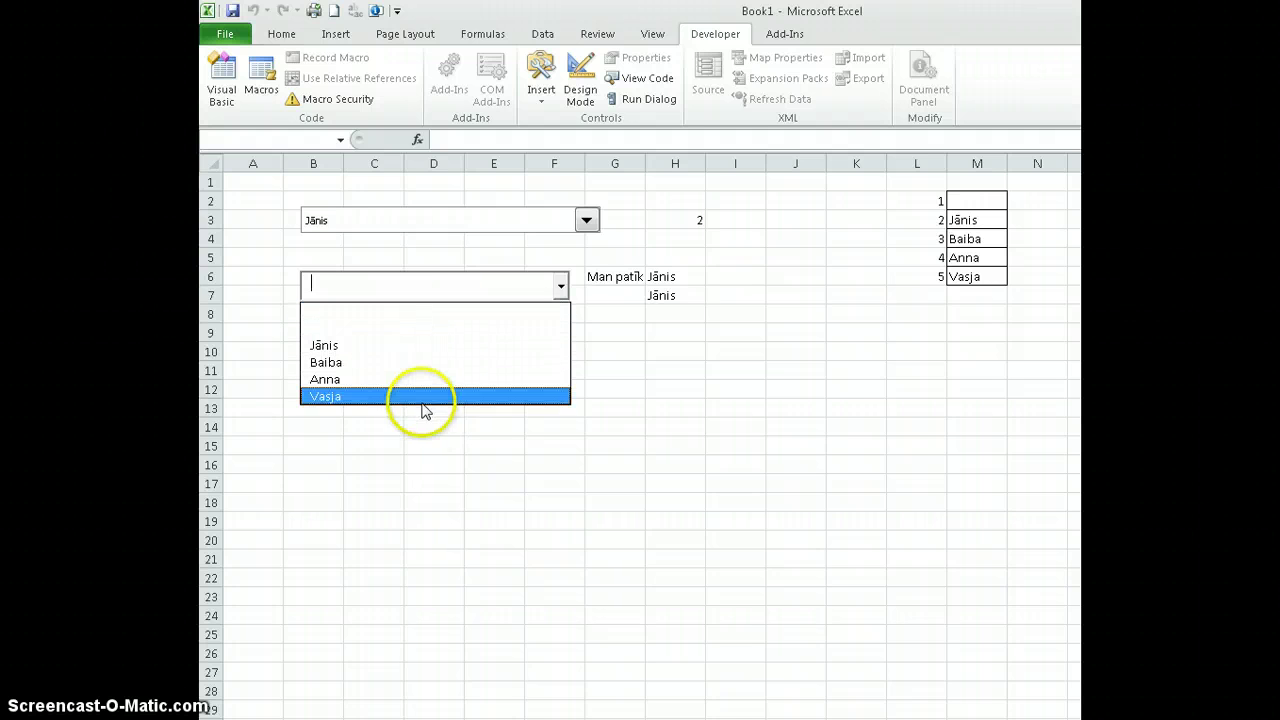
click(355, 347)
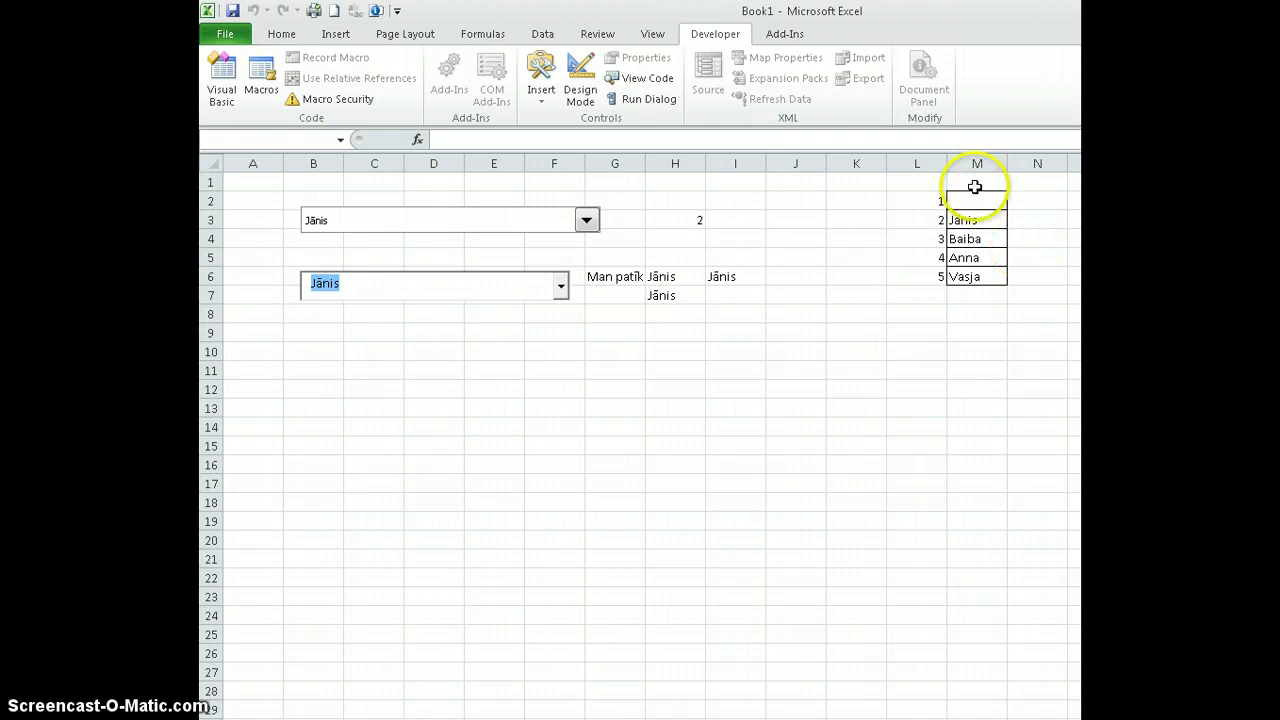
click(565, 289)
click(436, 380)
click(563, 287)
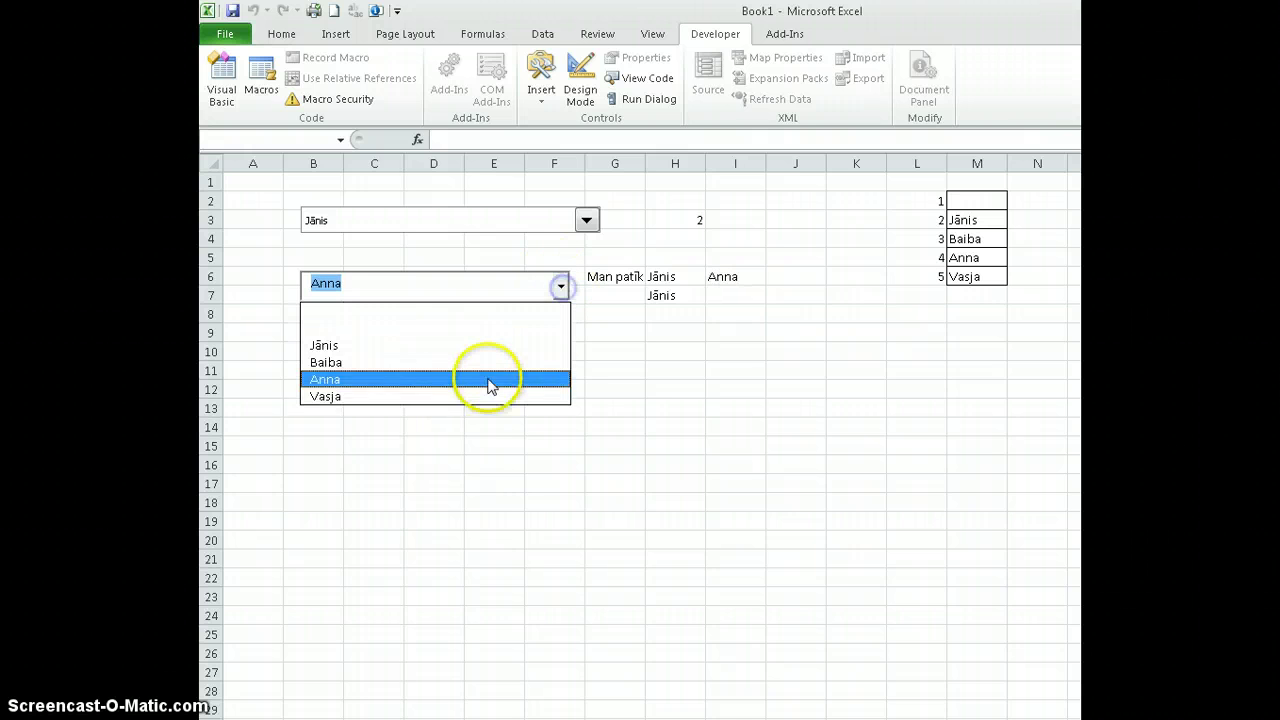
click(480, 396)
click(556, 288)
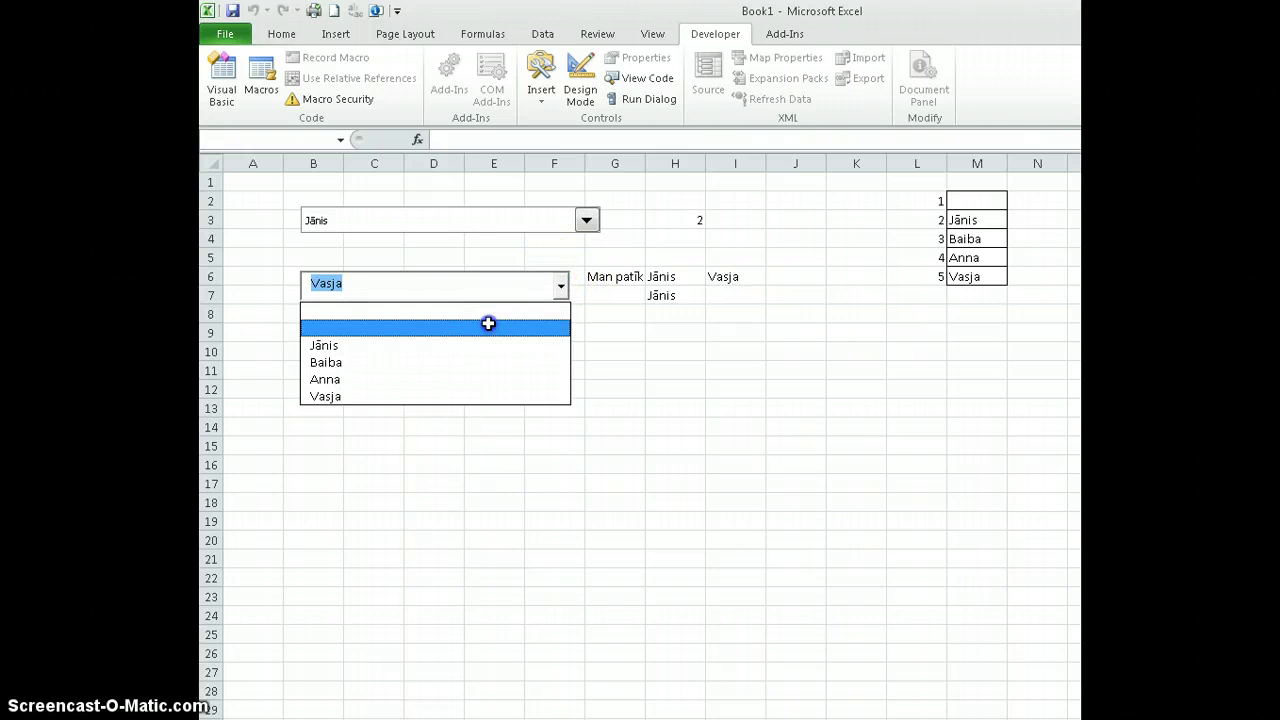
click(488, 323)
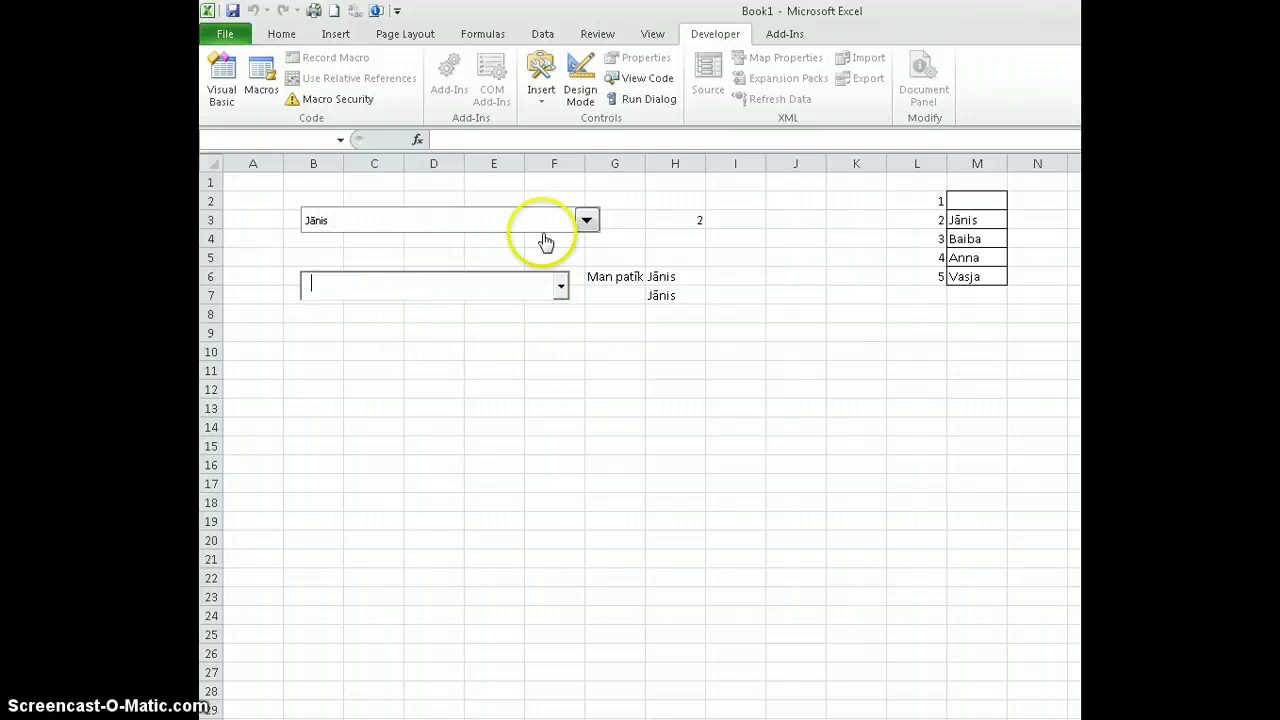
click(562, 289)
click(617, 372)
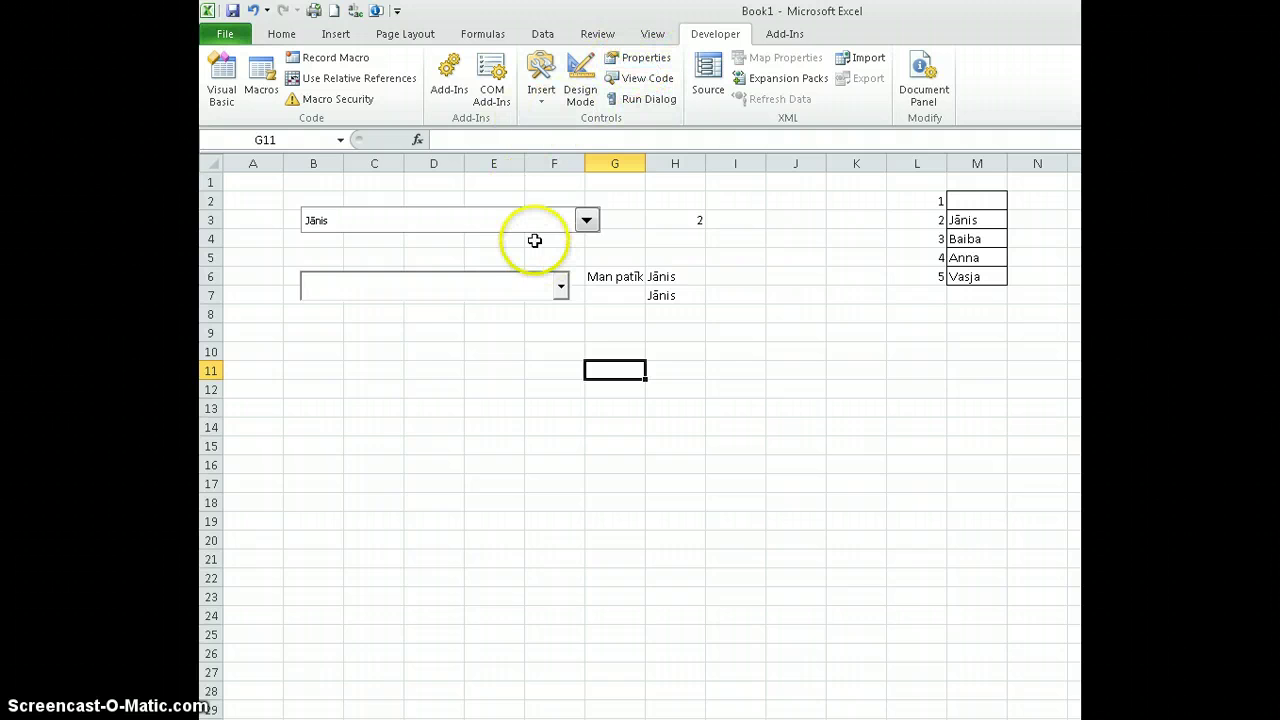
Step: Draw a form-control list box below the ActiveX combo box, across columns B to E in rows 9–14
click(543, 105)
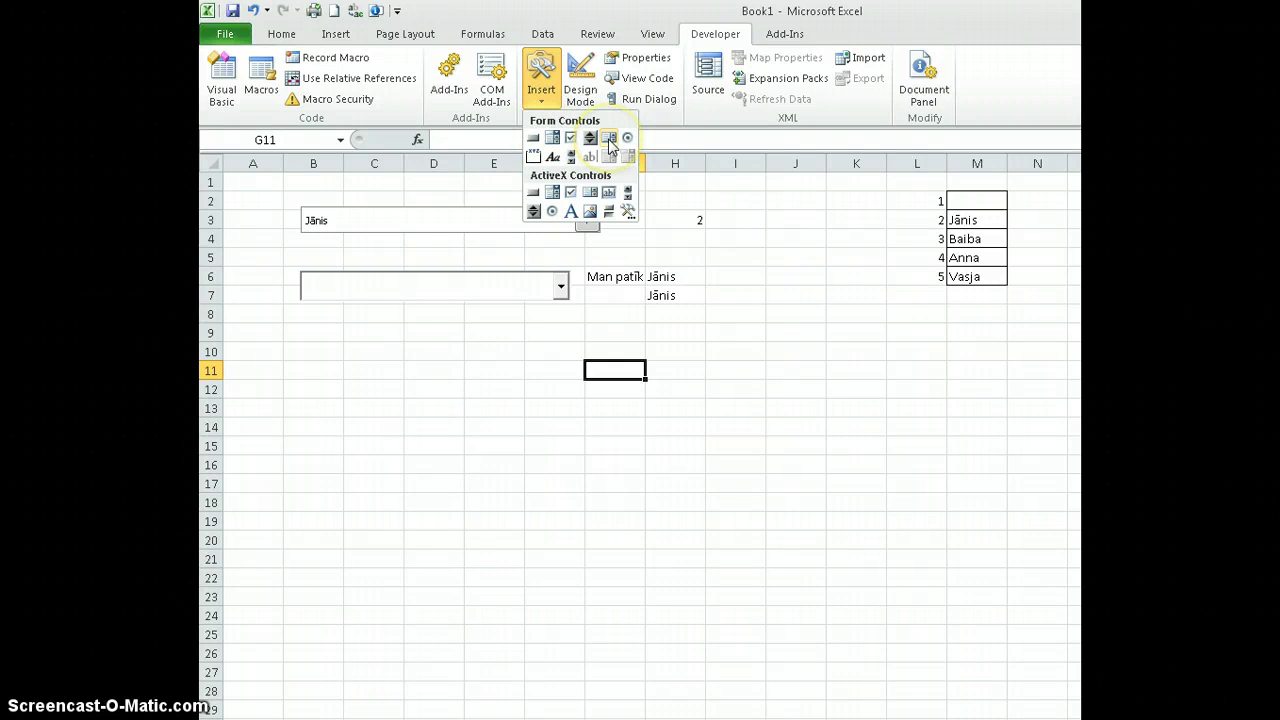
click(608, 139)
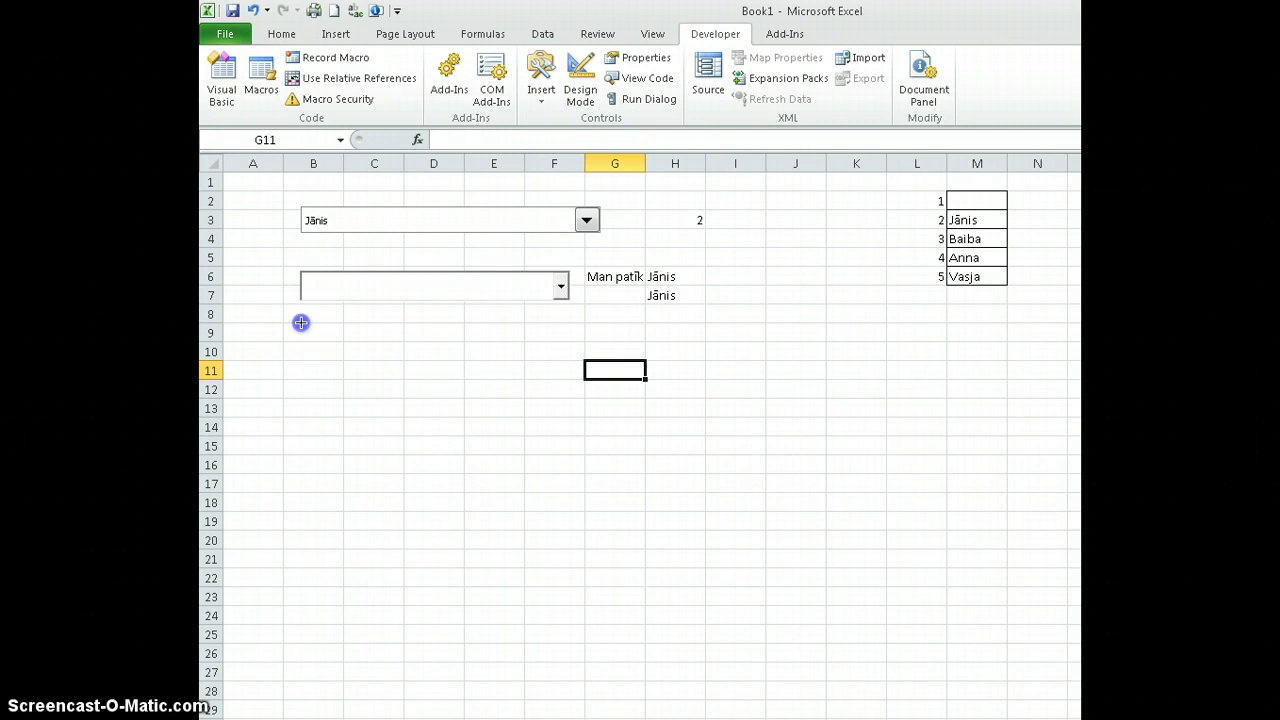
mouse_move(301, 322)
mouse_down()
mouse_move(533, 425)
mouse_move(536, 451)
mouse_move(525, 437)
mouse_up()
Step: Set the list box's input range to $M$2:$M$6 and its cell link to $G$9, then deselect it
right_click(465, 408)
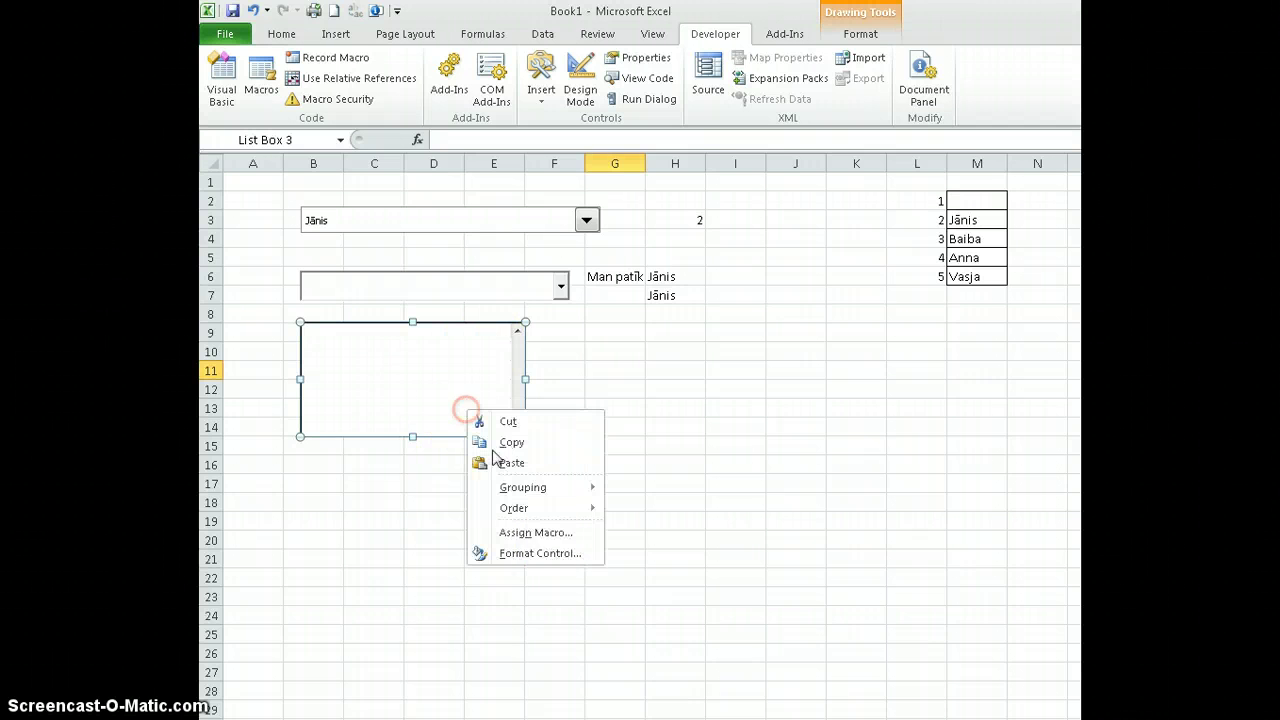
click(546, 556)
click(620, 303)
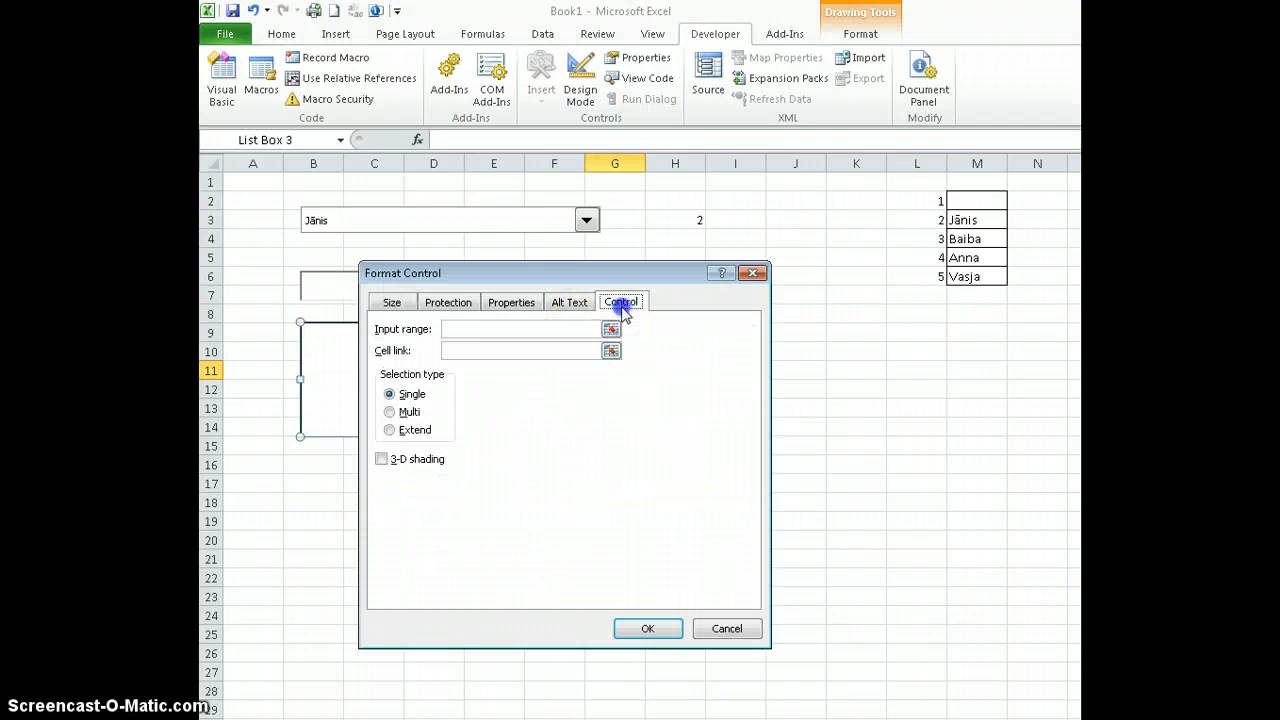
click(456, 328)
drag(972, 201, 972, 280)
click(474, 350)
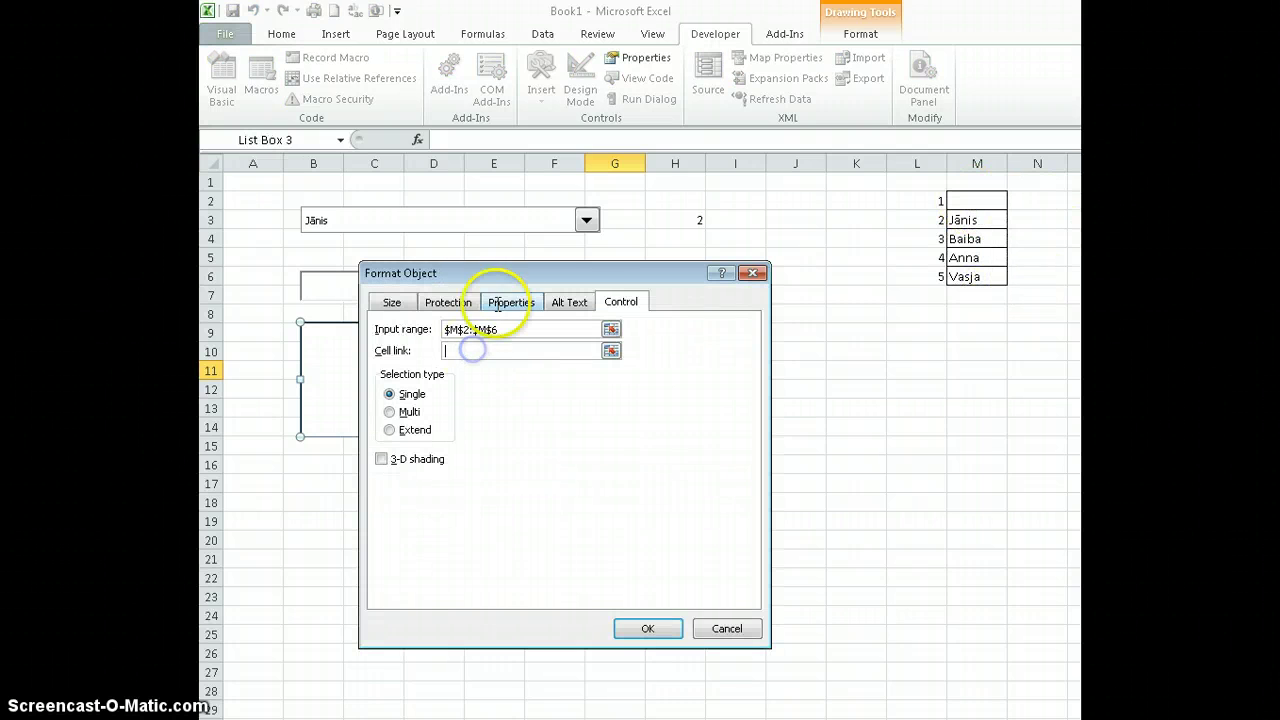
drag(512, 276, 1075, 288)
click(628, 337)
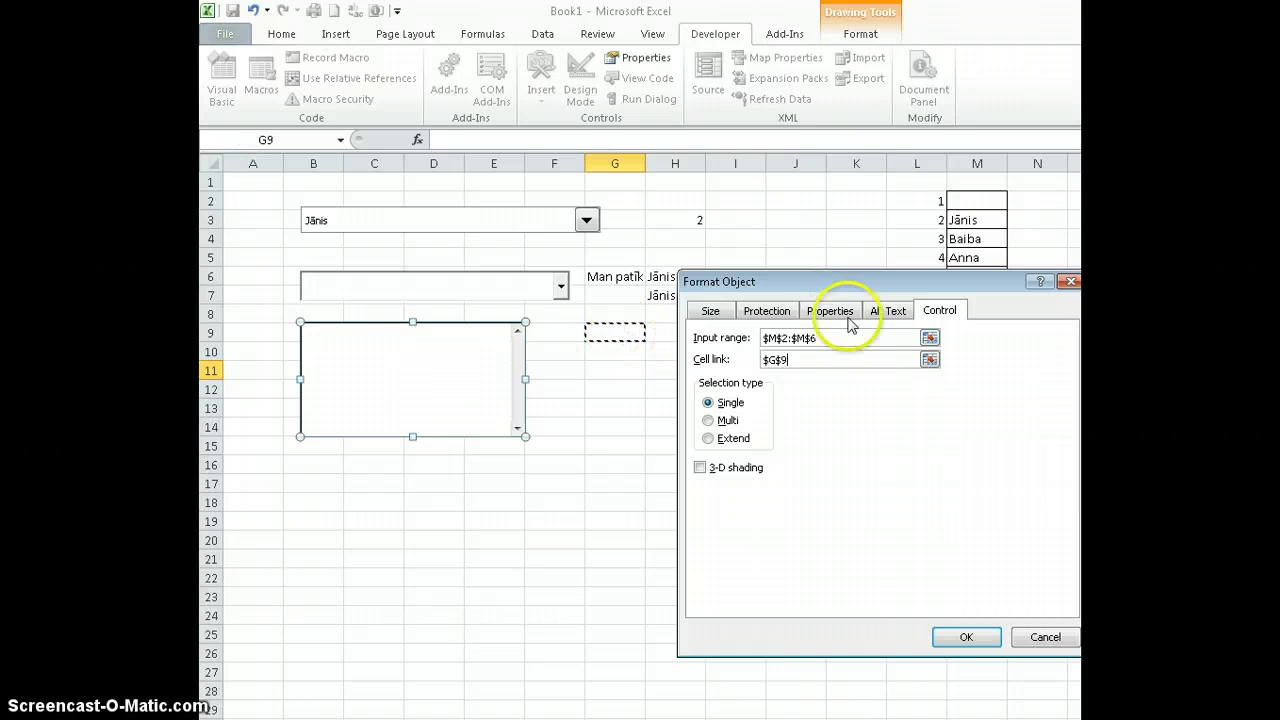
drag(880, 283, 729, 262)
click(851, 614)
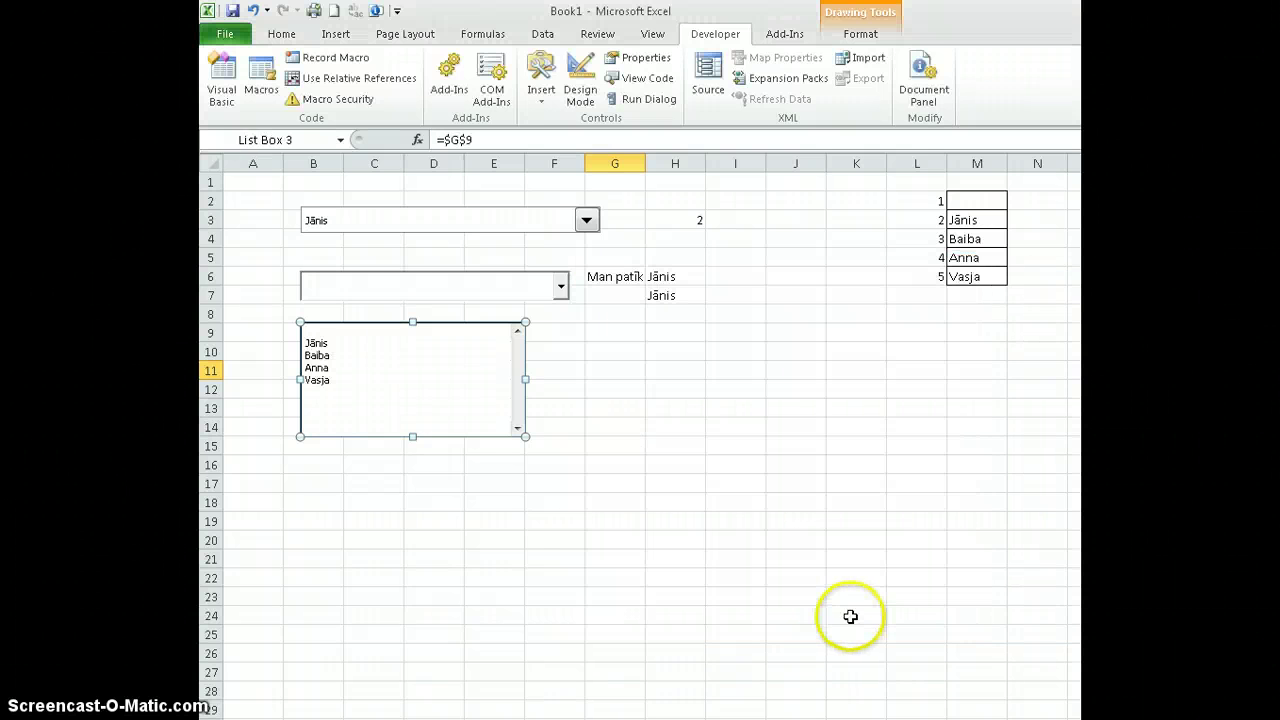
click(700, 505)
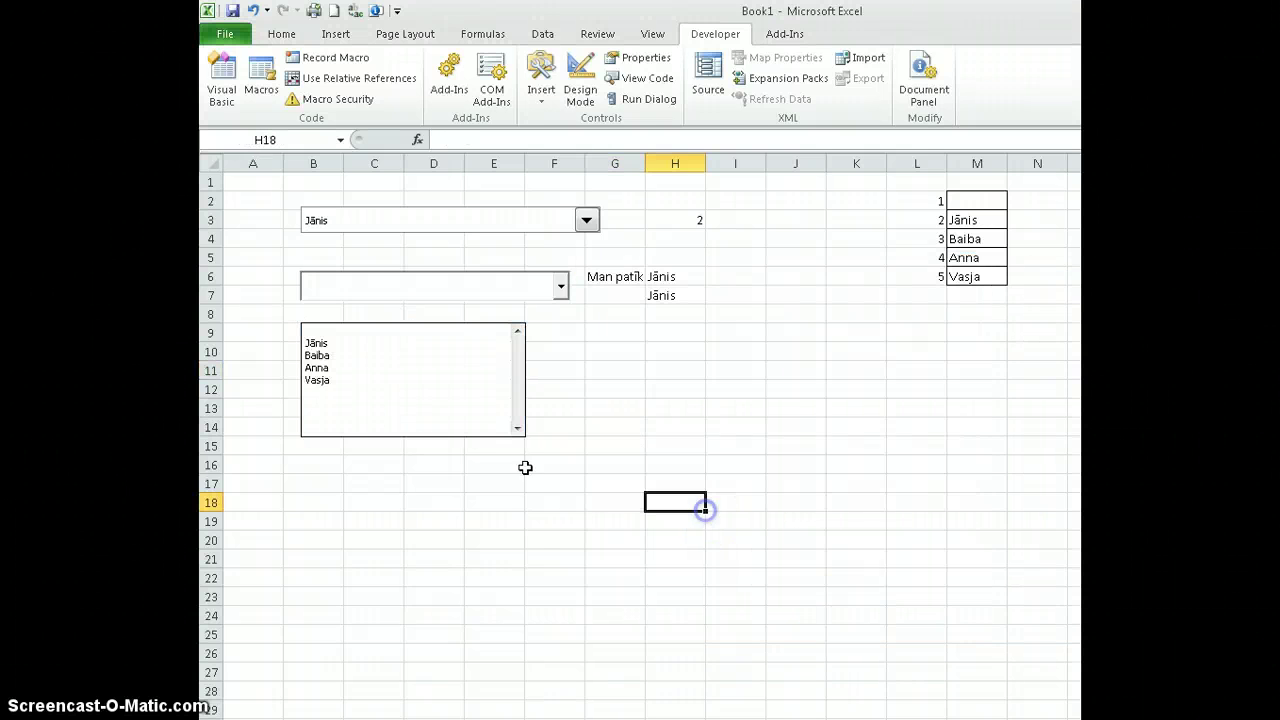
Step: Test the list box by selecting different entries one after another and compare them with the linked cell G9
click(328, 389)
click(330, 343)
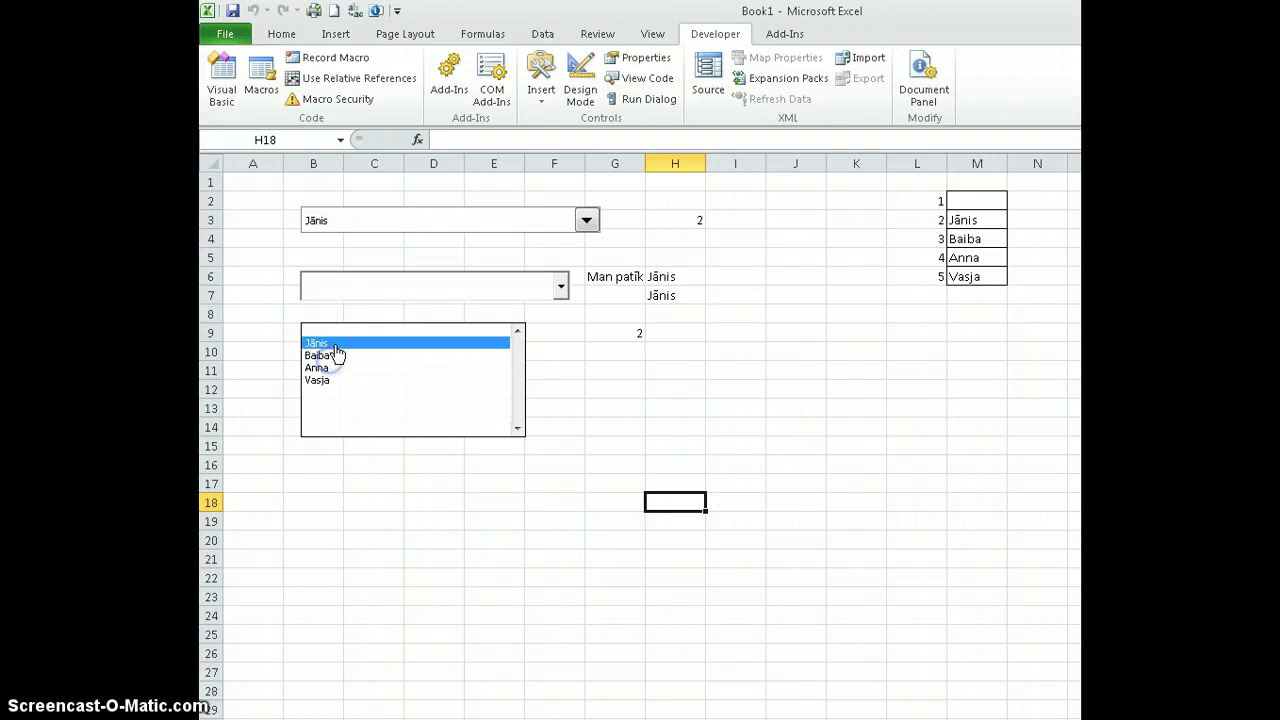
click(332, 380)
click(330, 368)
click(330, 331)
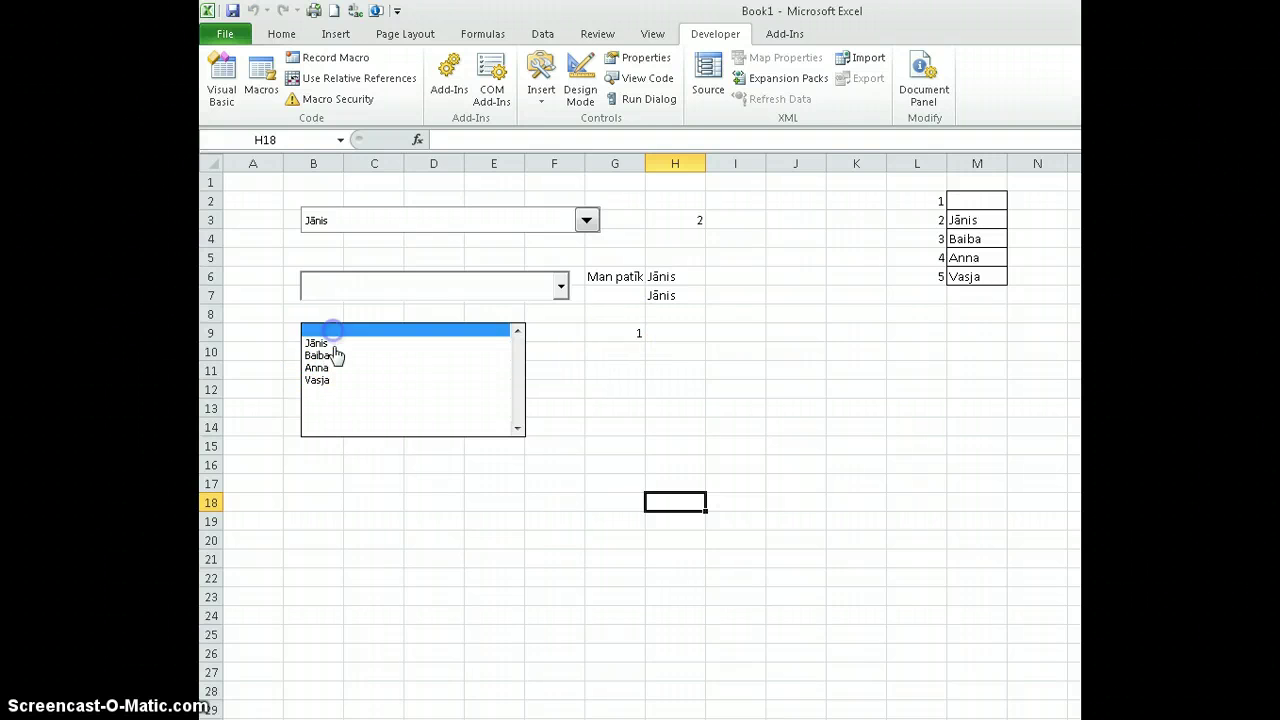
click(340, 381)
click(340, 368)
click(345, 340)
Step: Change the list box's selection type to Multi and deselect the control
click(578, 82)
right_click(429, 377)
click(508, 516)
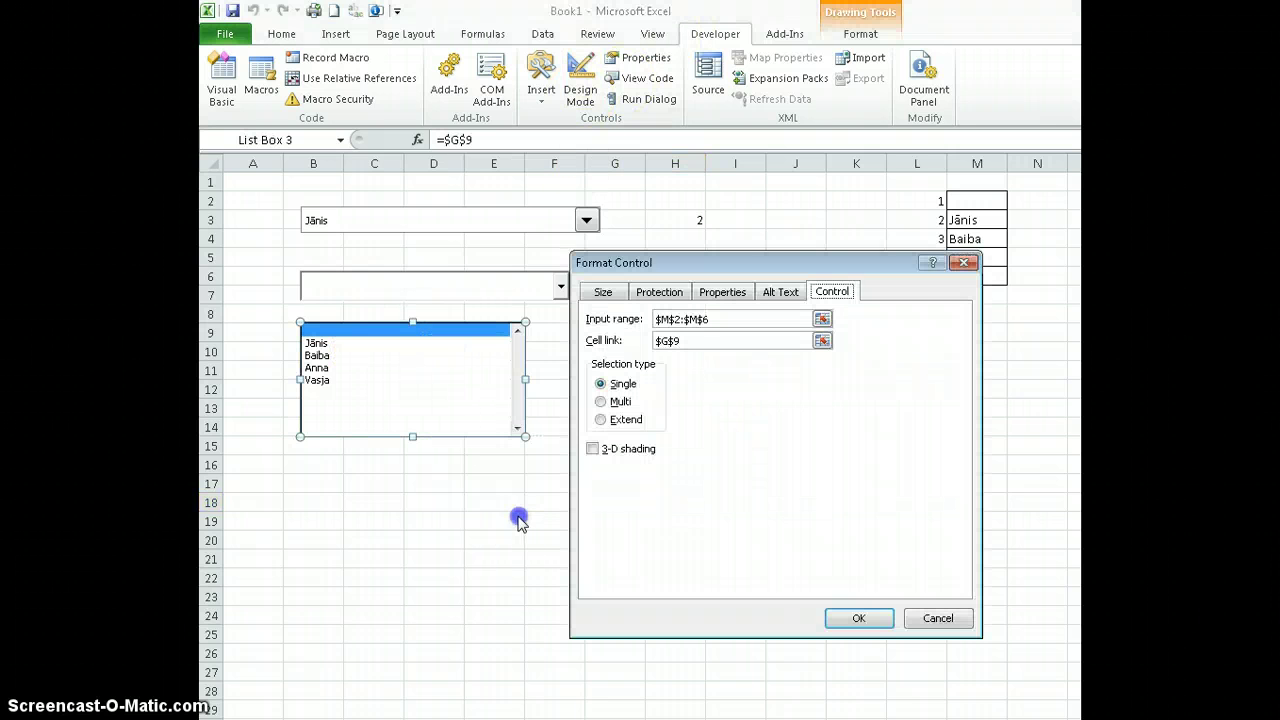
click(603, 402)
click(859, 618)
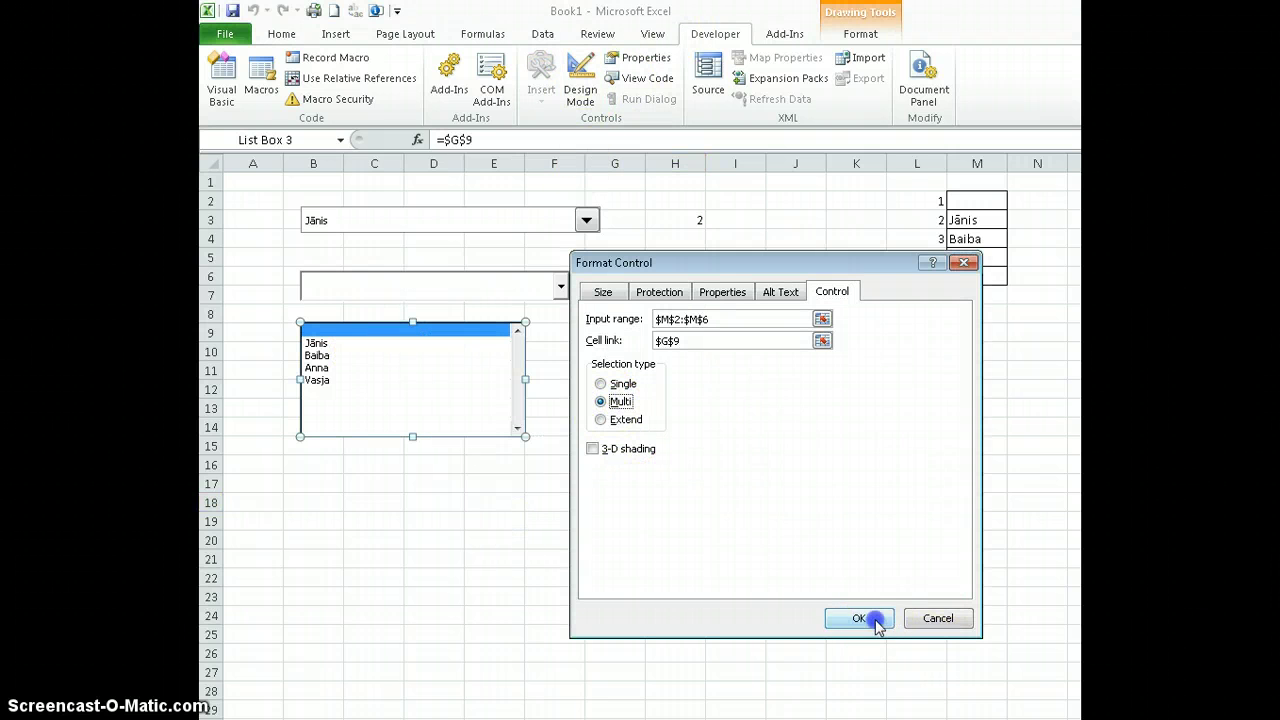
click(614, 483)
Step: Test multiple selection by toggling list box entries on and off while checking the linked cell G9
click(372, 368)
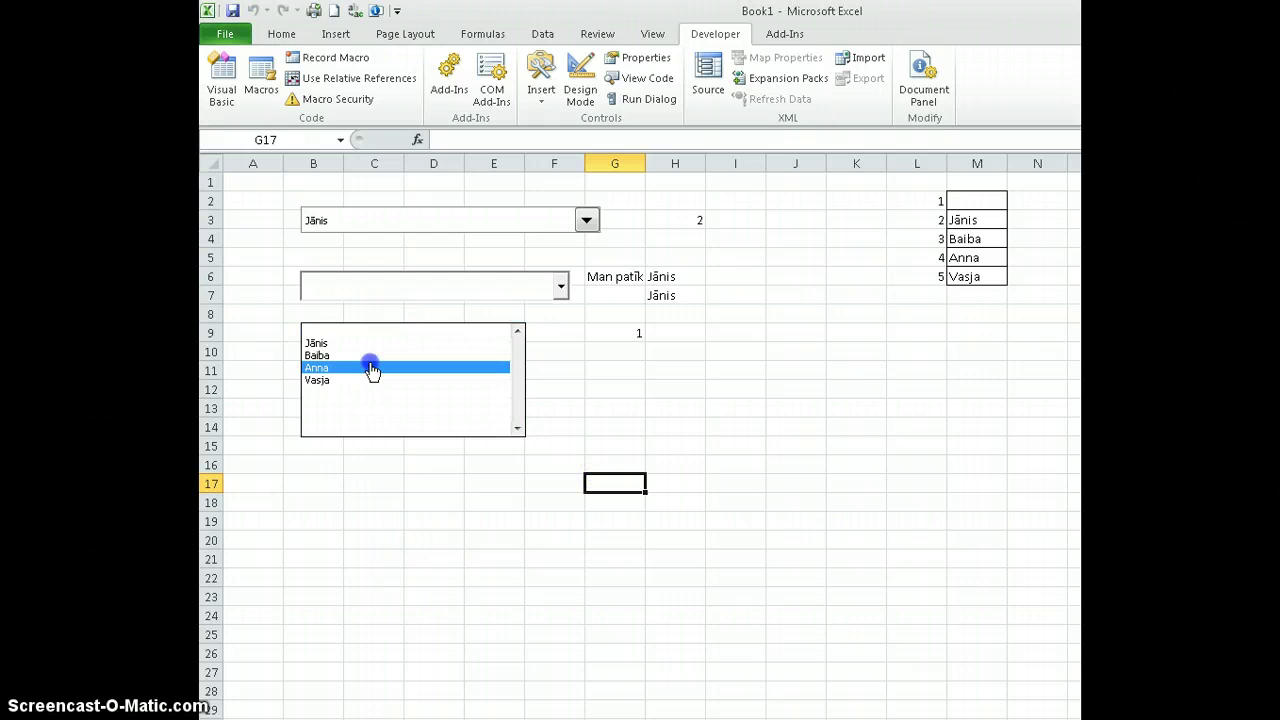
click(347, 356)
click(348, 331)
click(348, 343)
click(351, 380)
click(351, 379)
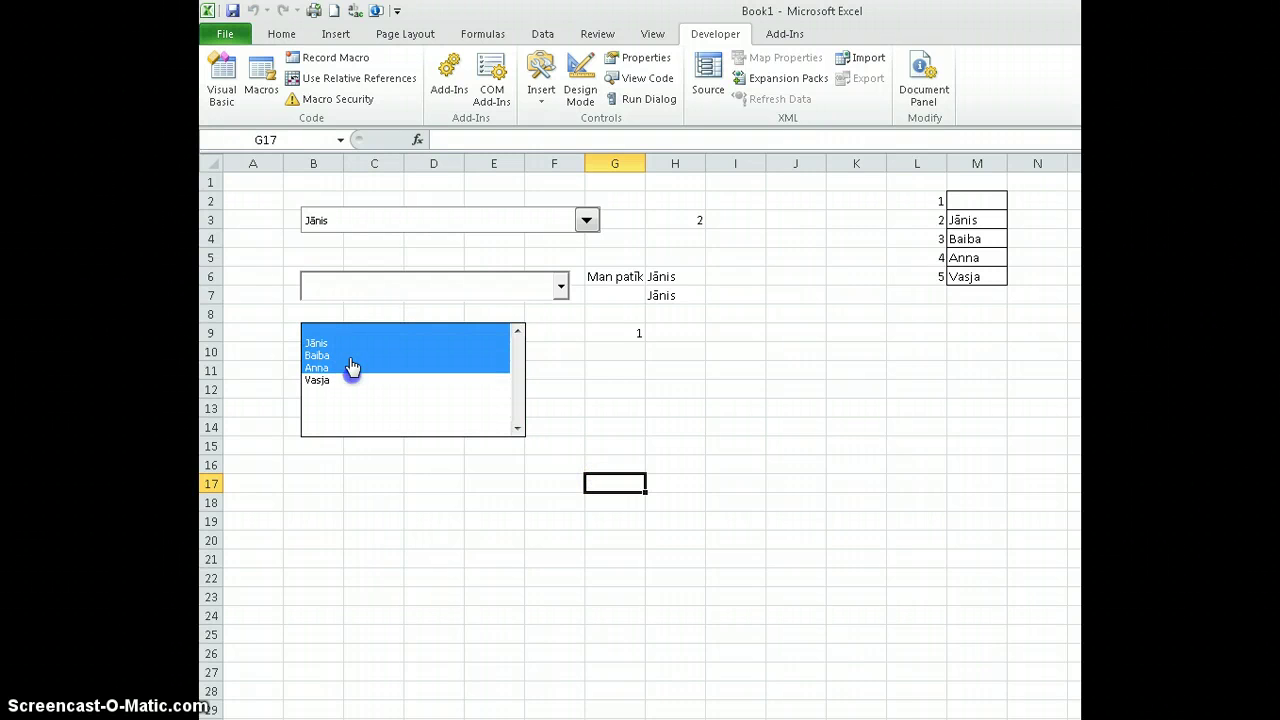
click(345, 331)
drag(347, 368, 400, 467)
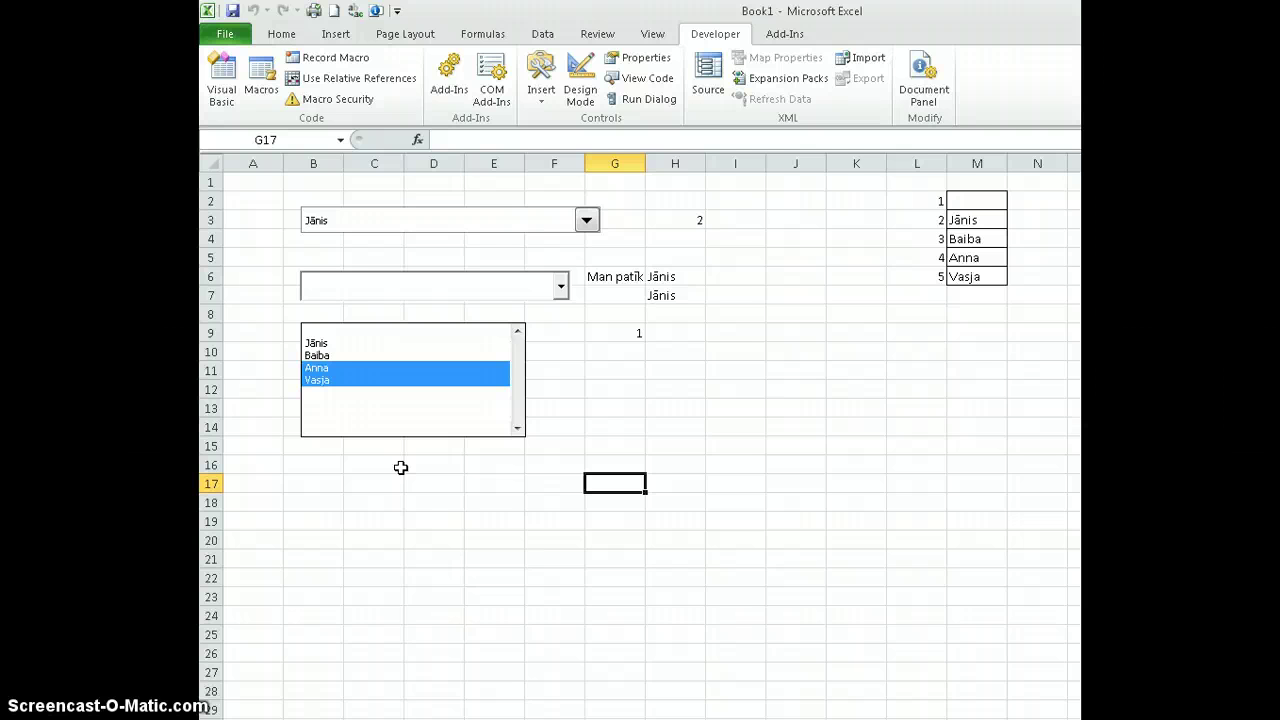
click(331, 369)
click(331, 355)
click(331, 345)
click(331, 369)
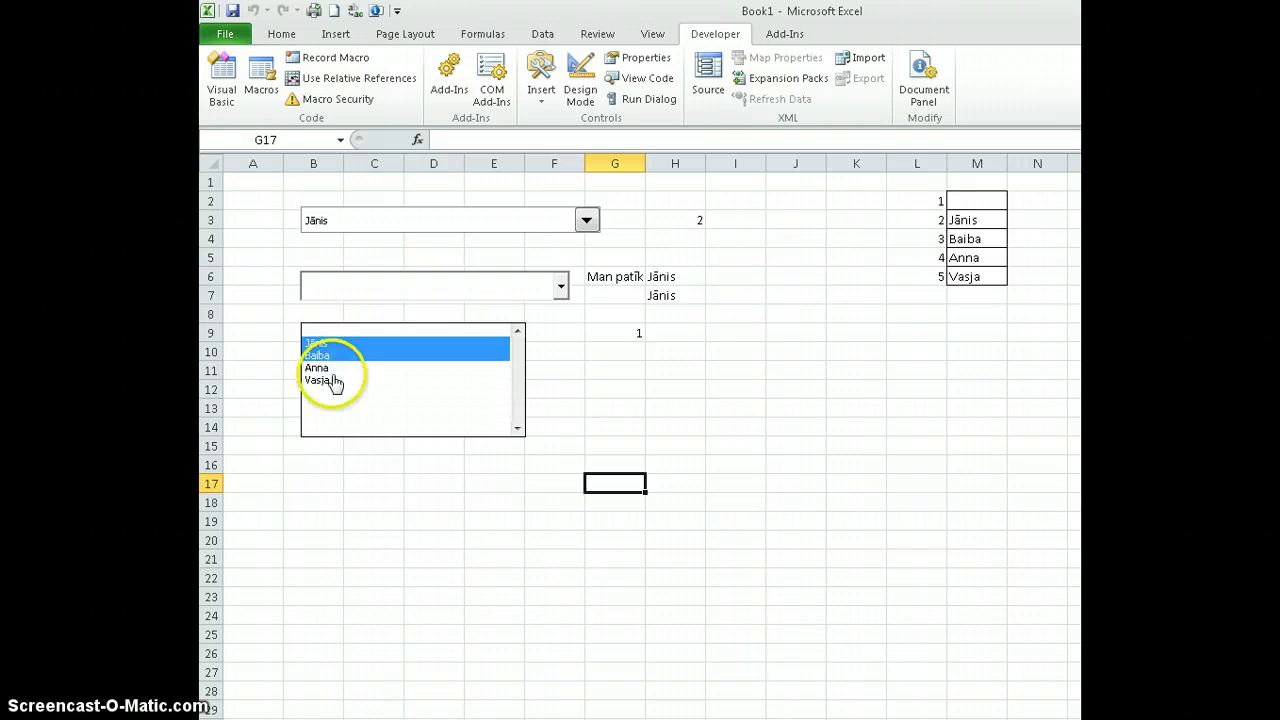
click(331, 370)
click(535, 96)
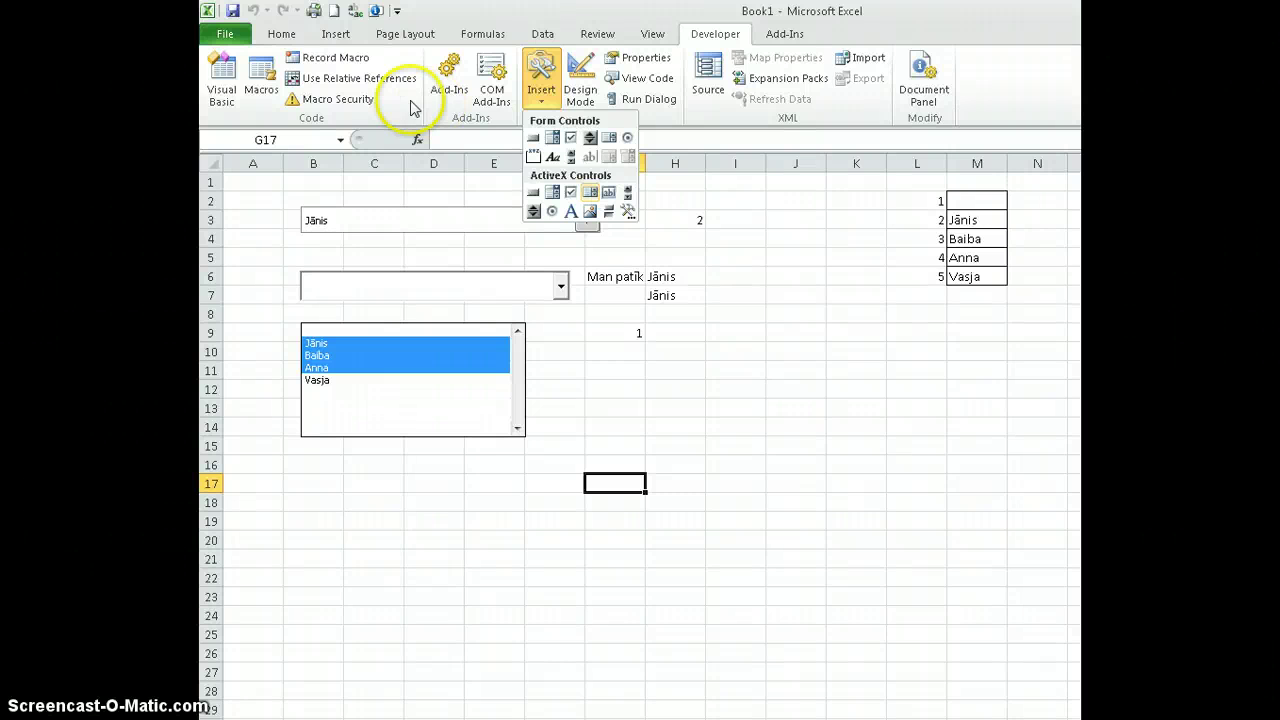
click(343, 380)
click(337, 355)
click(335, 342)
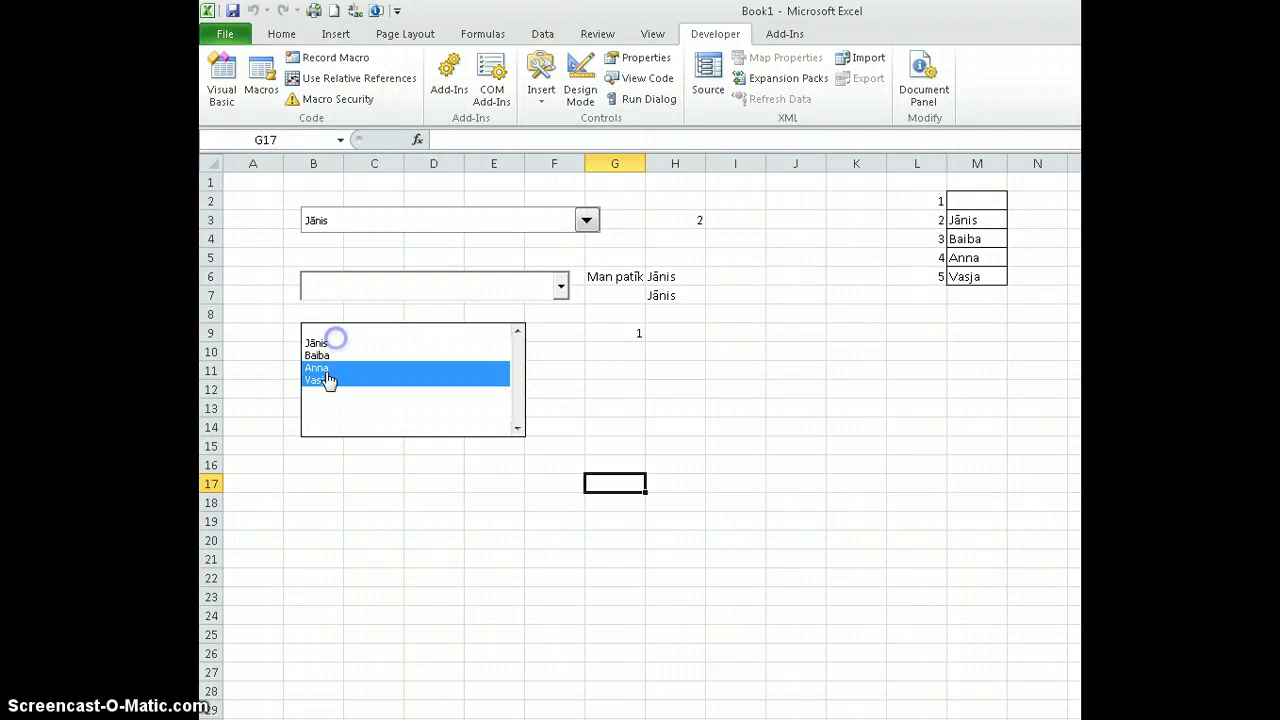
Step: Set the list box's selection type to Single and deselect the control
right_click(443, 379)
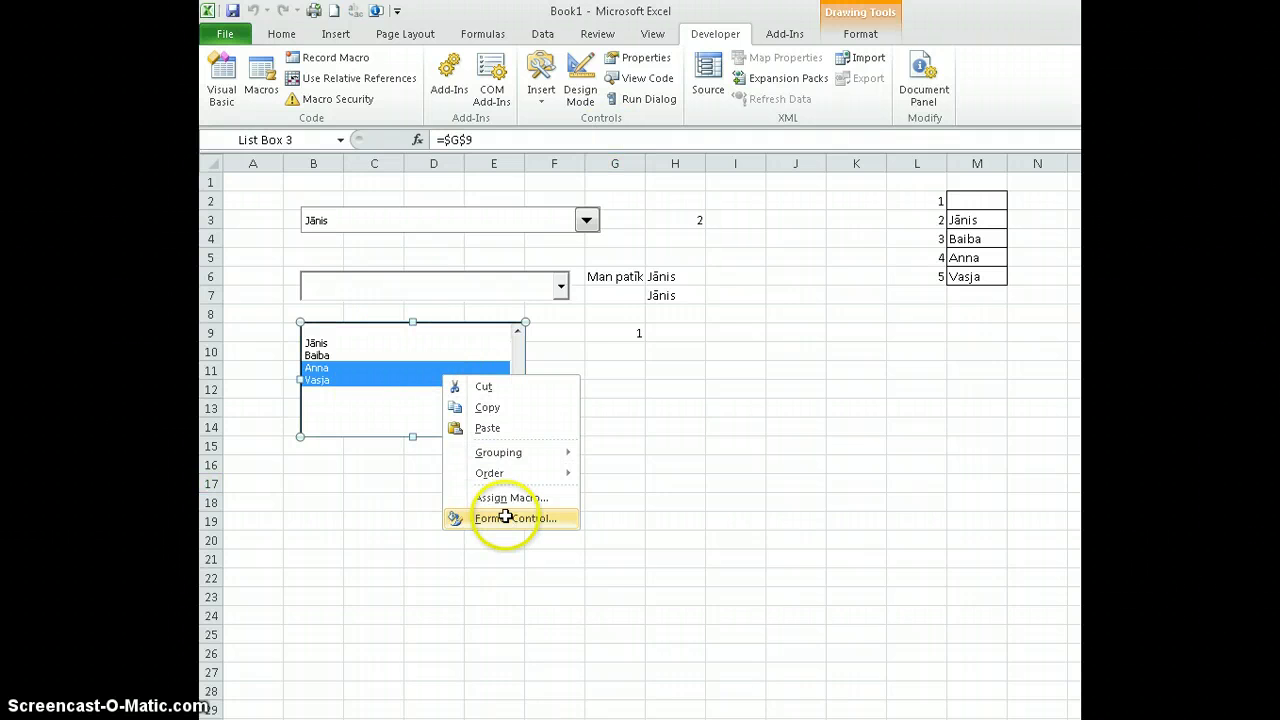
click(507, 517)
click(601, 384)
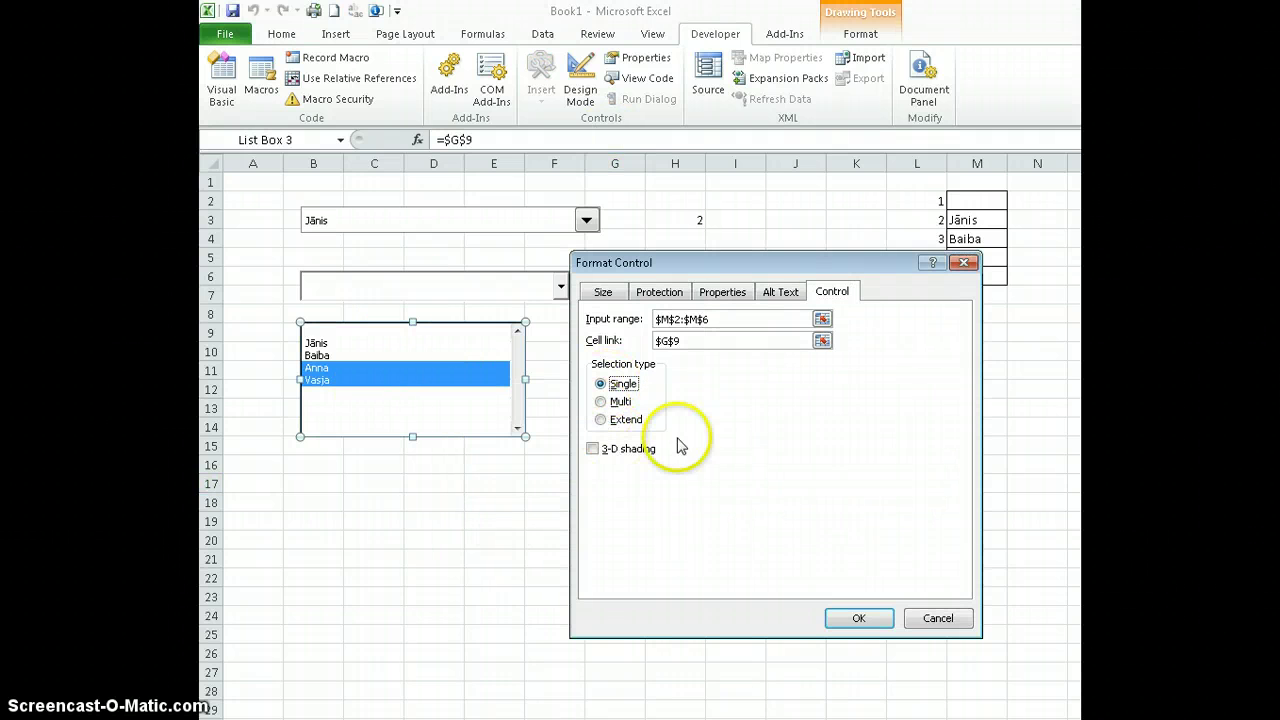
click(859, 618)
click(526, 471)
Step: Try single selection in the list box with several entries, ending on its third entry
click(357, 369)
click(357, 348)
click(362, 380)
click(637, 393)
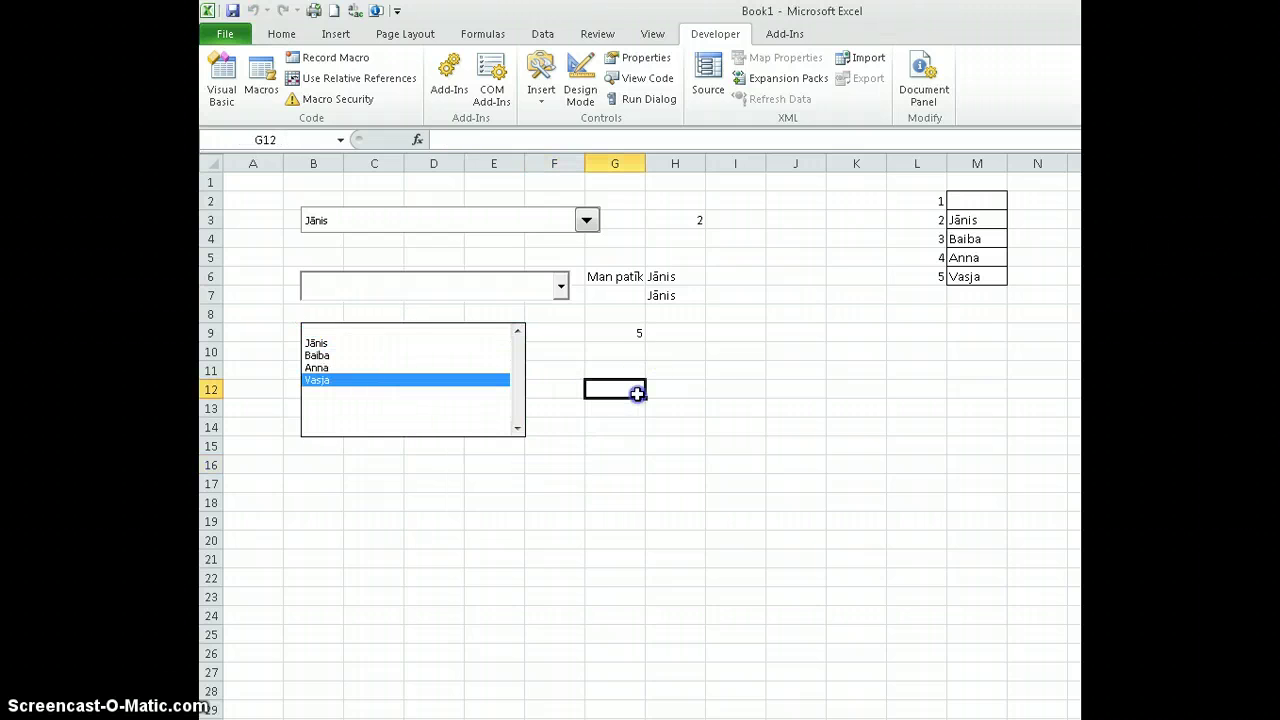
click(360, 355)
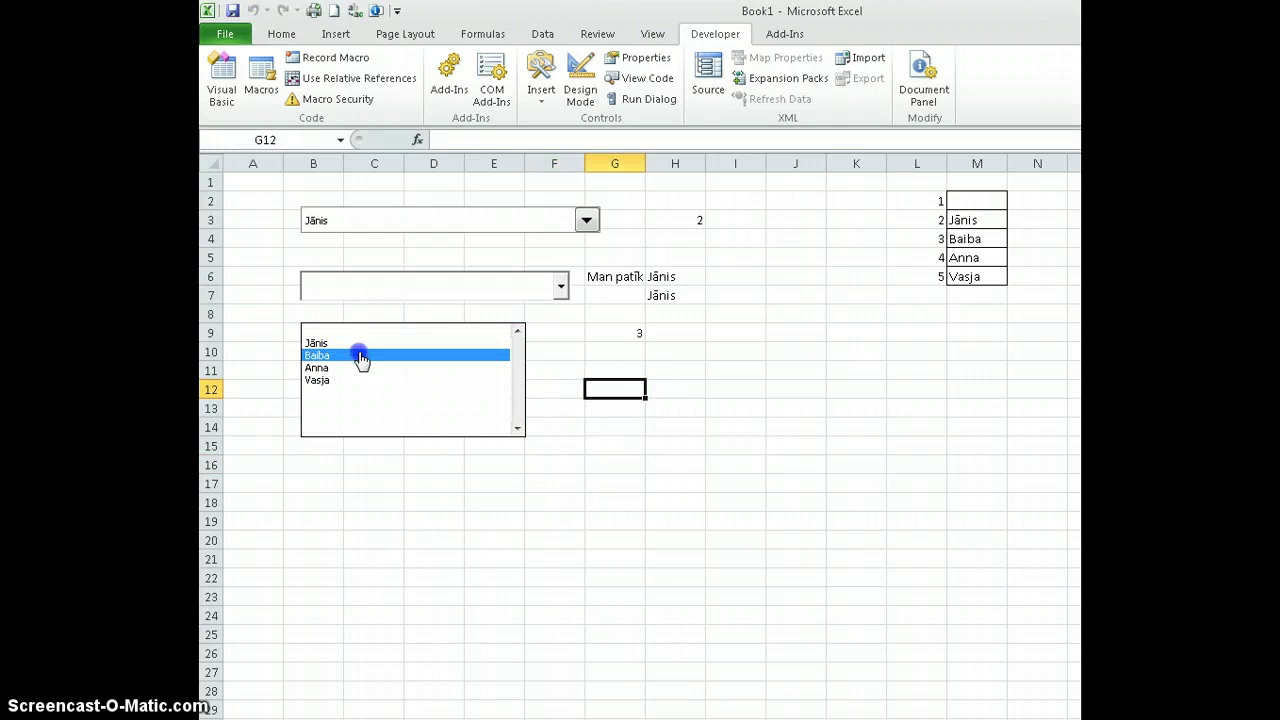
Step: Insert a form-control check box across cells G11 and H11, beside the list box
click(548, 107)
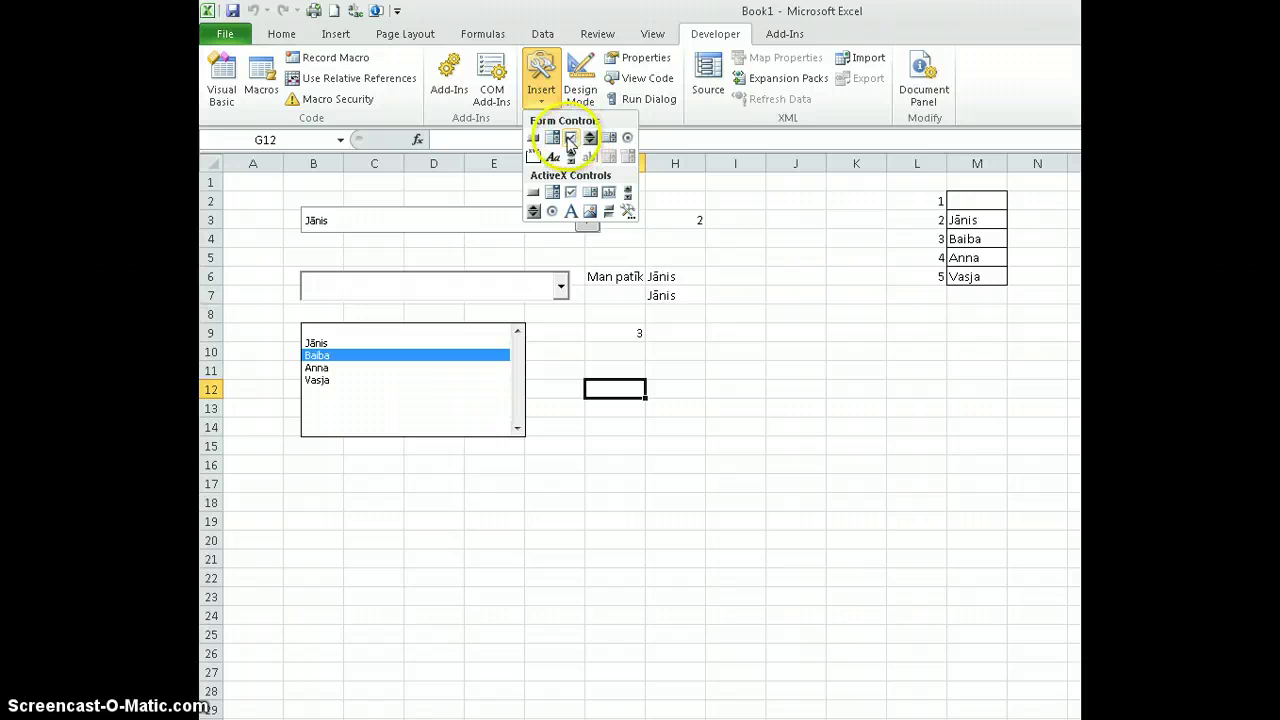
click(572, 143)
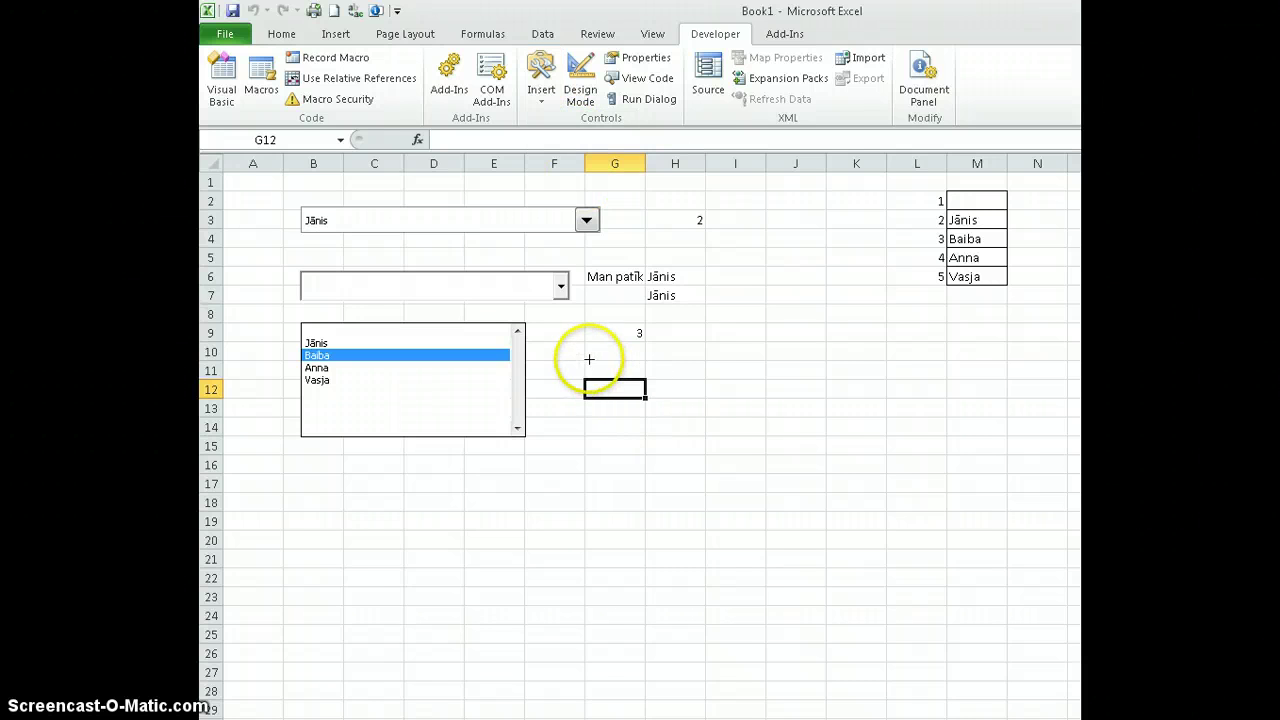
drag(584, 360, 708, 382)
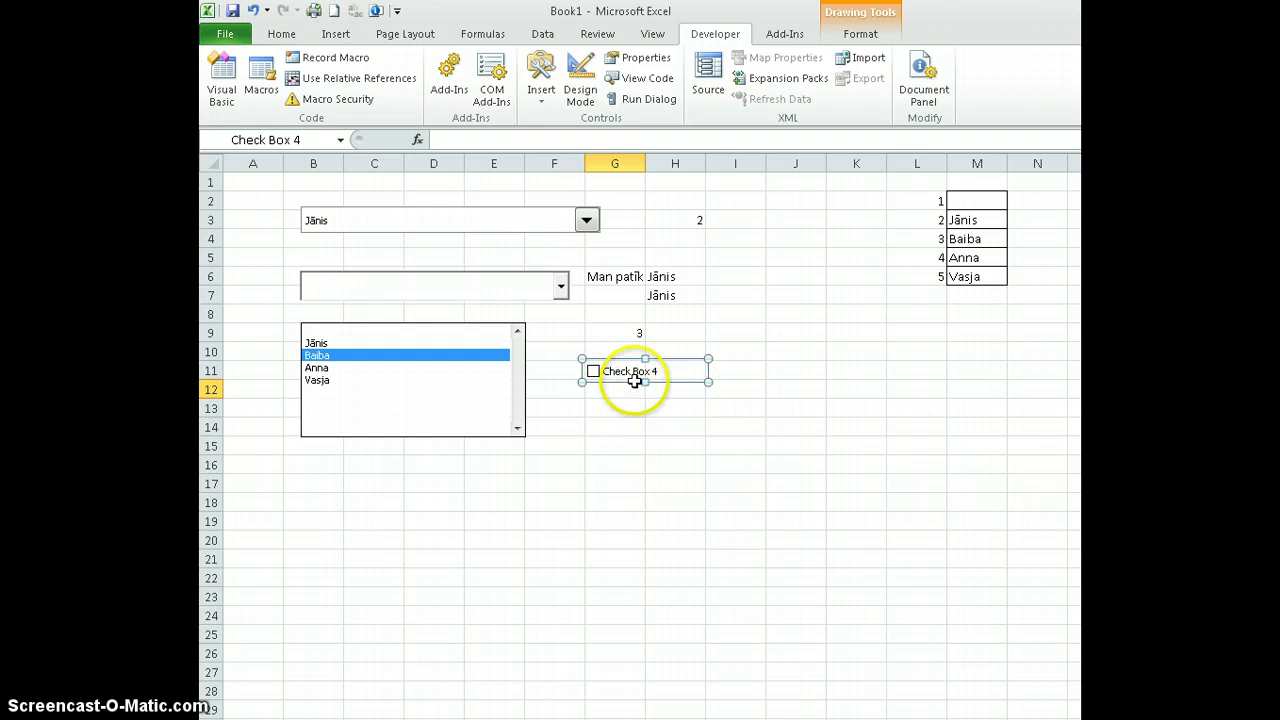
Step: Link the check box to cell J11 in its control settings and deselect it
right_click(632, 374)
click(686, 545)
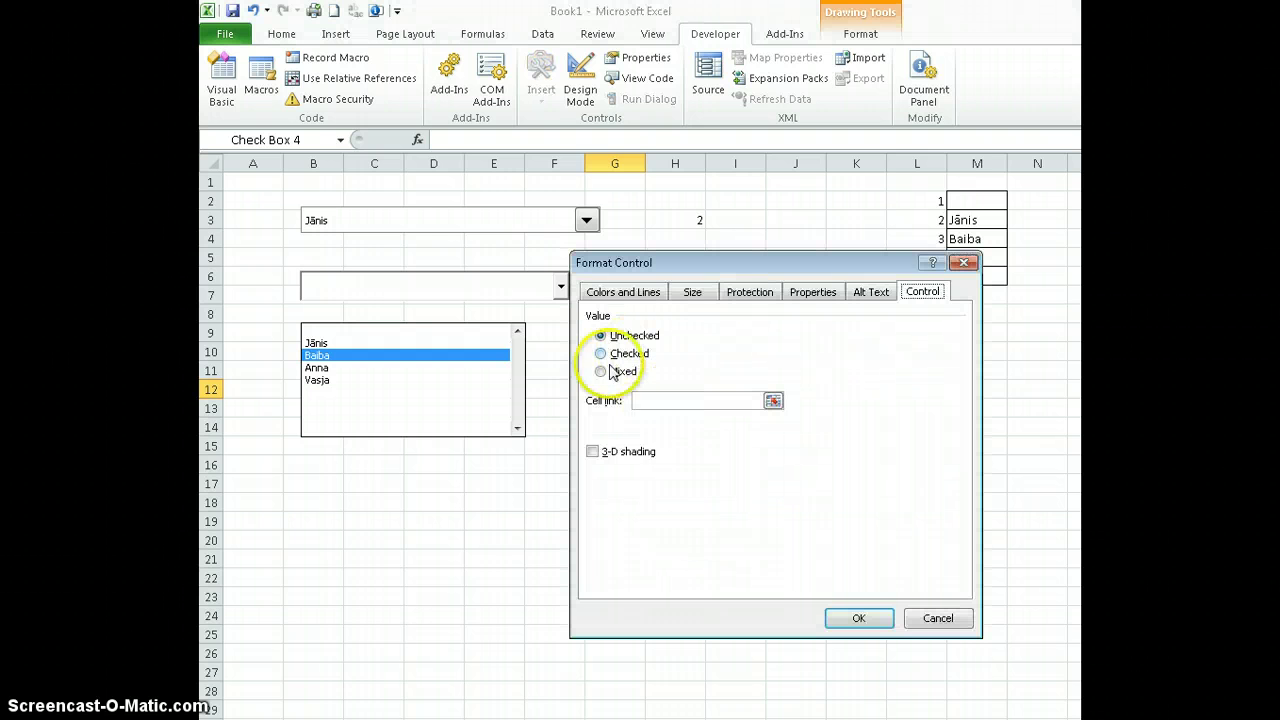
click(651, 401)
drag(725, 258, 651, 434)
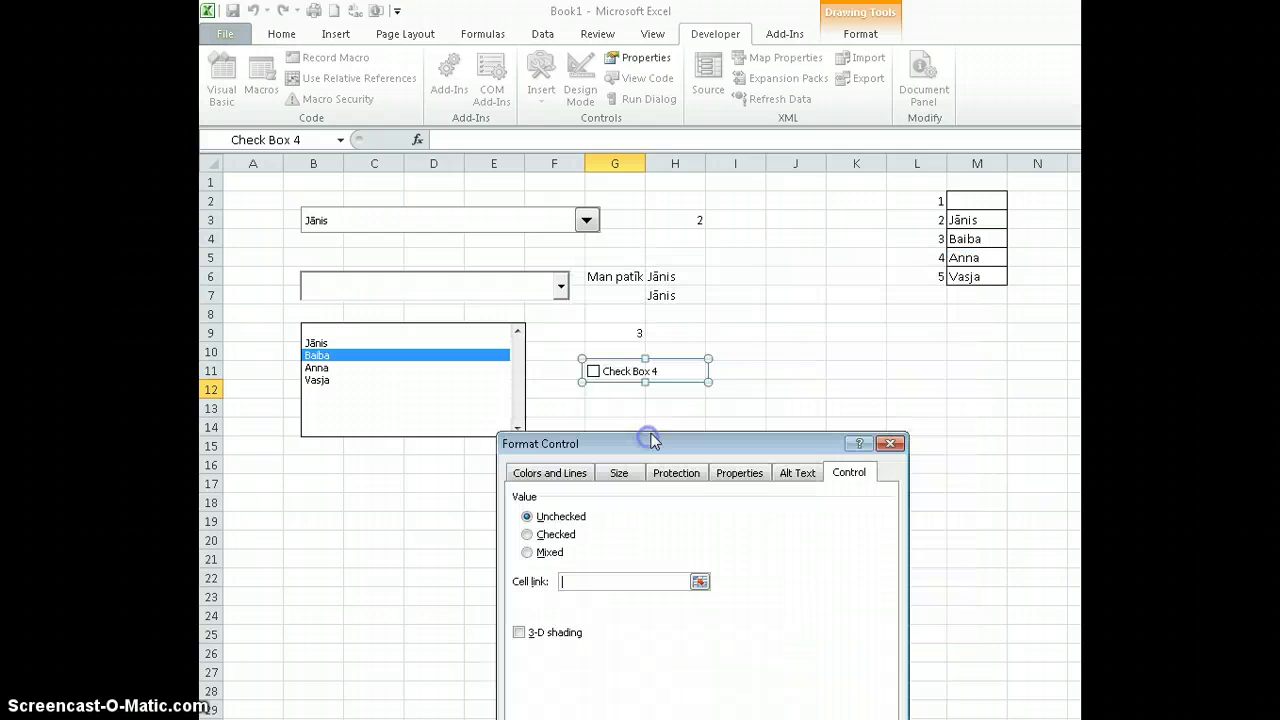
click(776, 370)
key(Return)
click(751, 486)
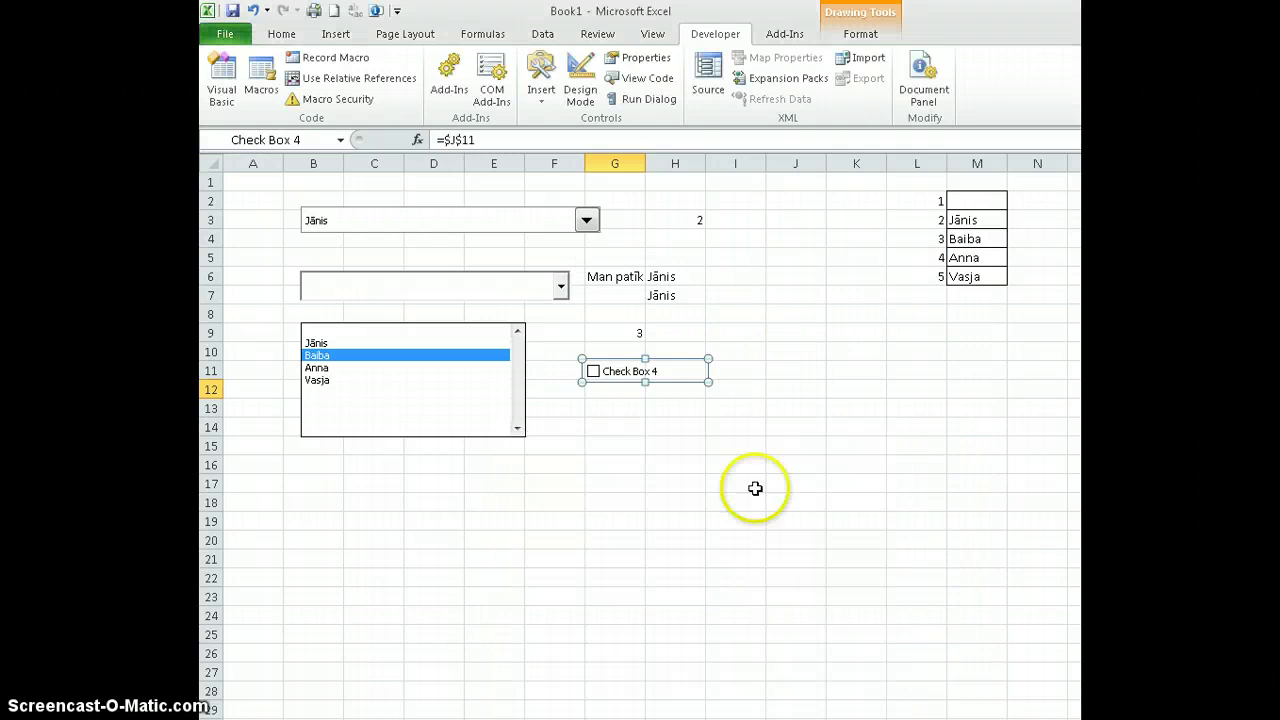
Step: Test the check box by toggling it on and off several times, leaving it unchecked, while checking linked cell J11
click(593, 372)
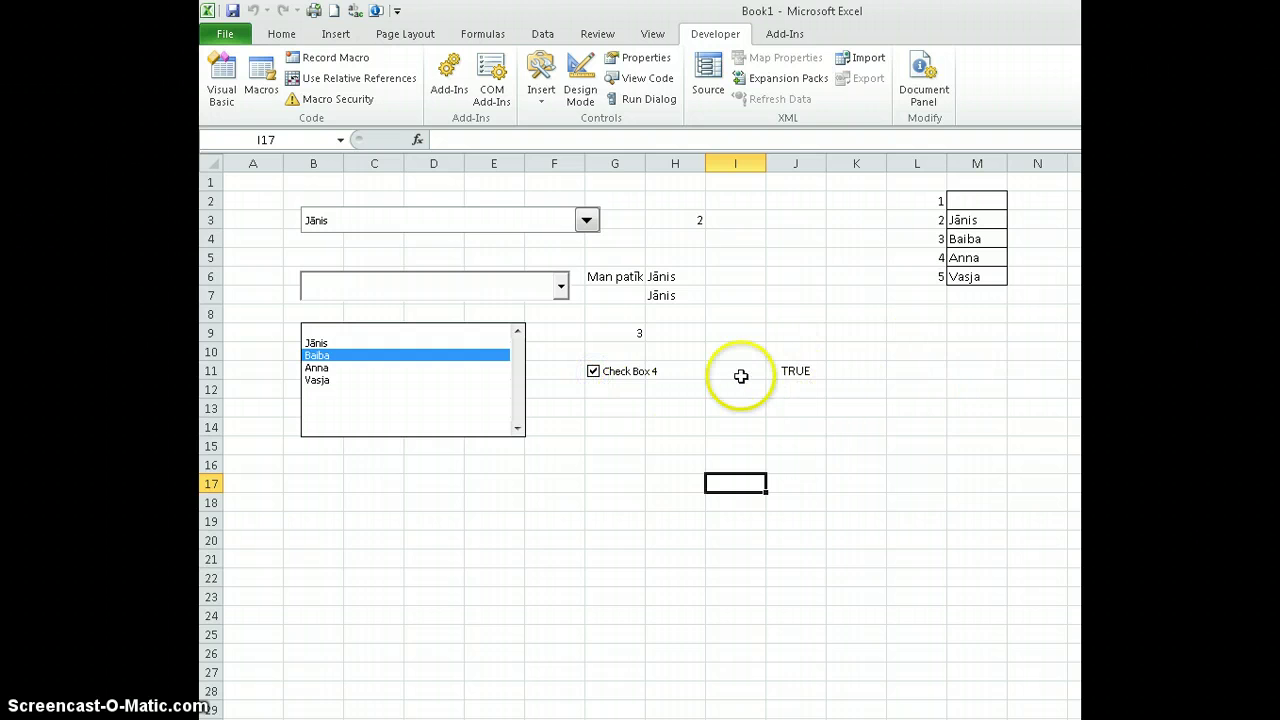
click(593, 372)
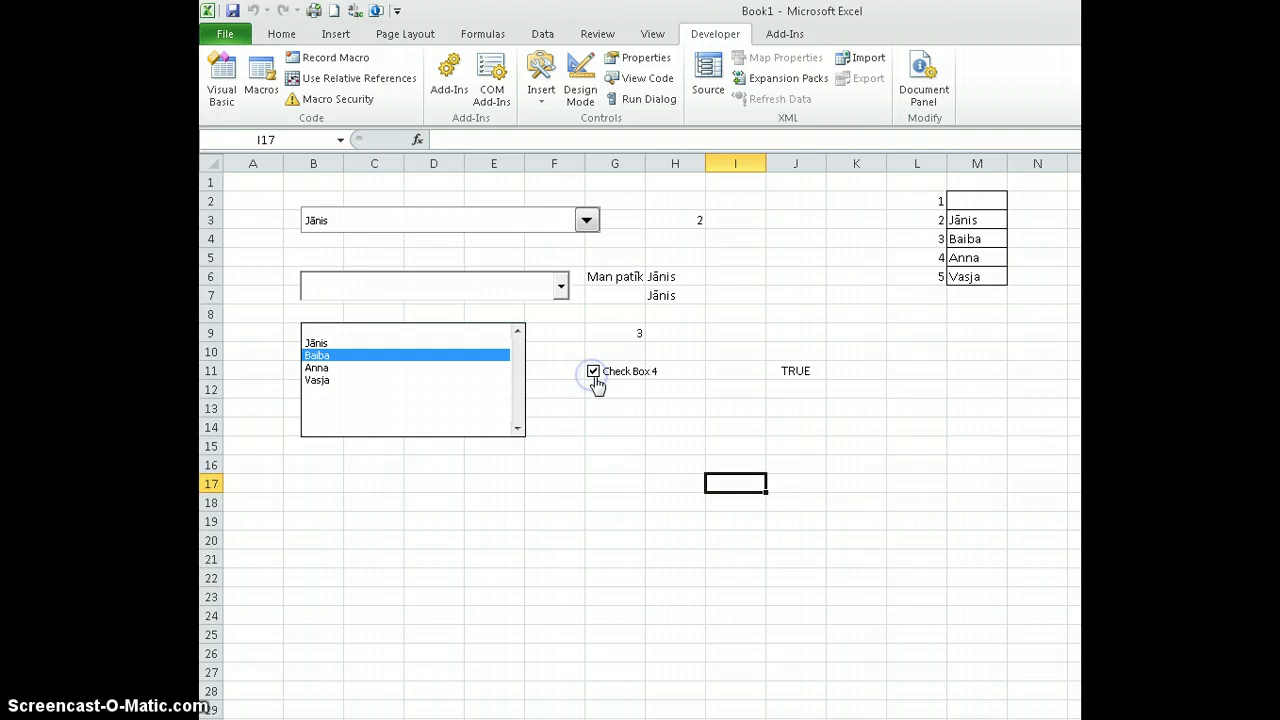
click(595, 380)
click(594, 374)
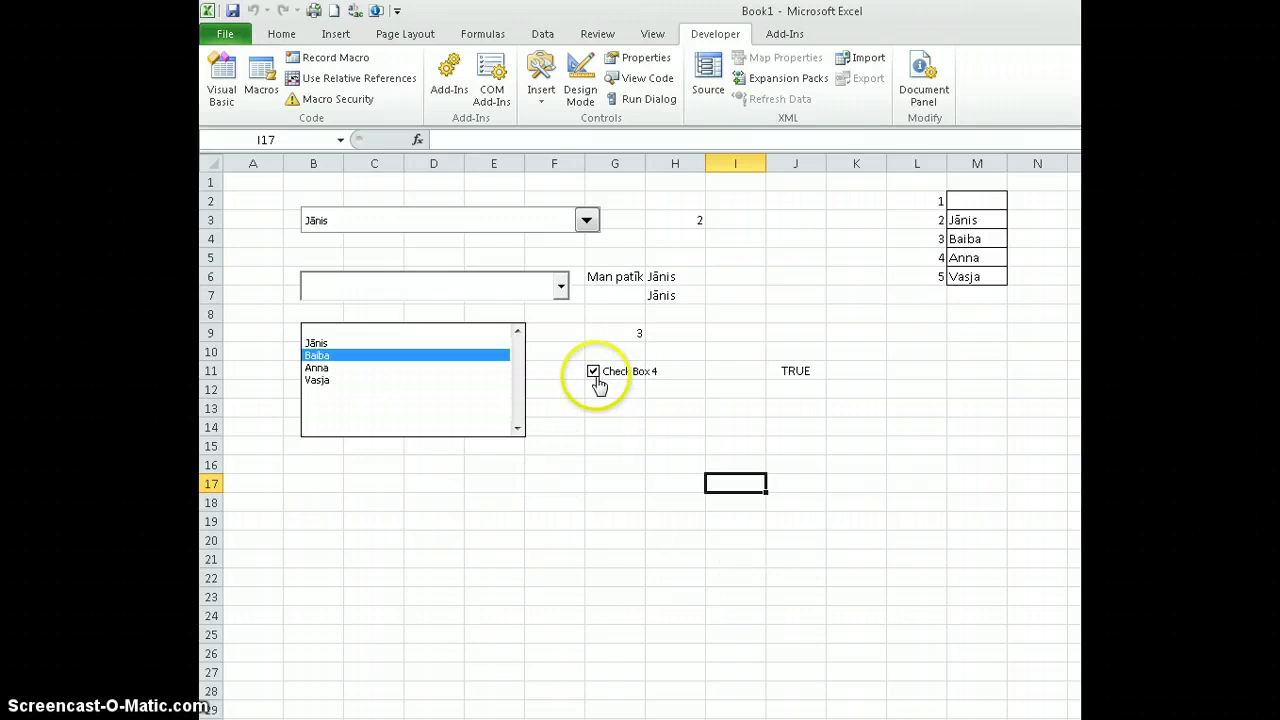
click(595, 380)
click(594, 376)
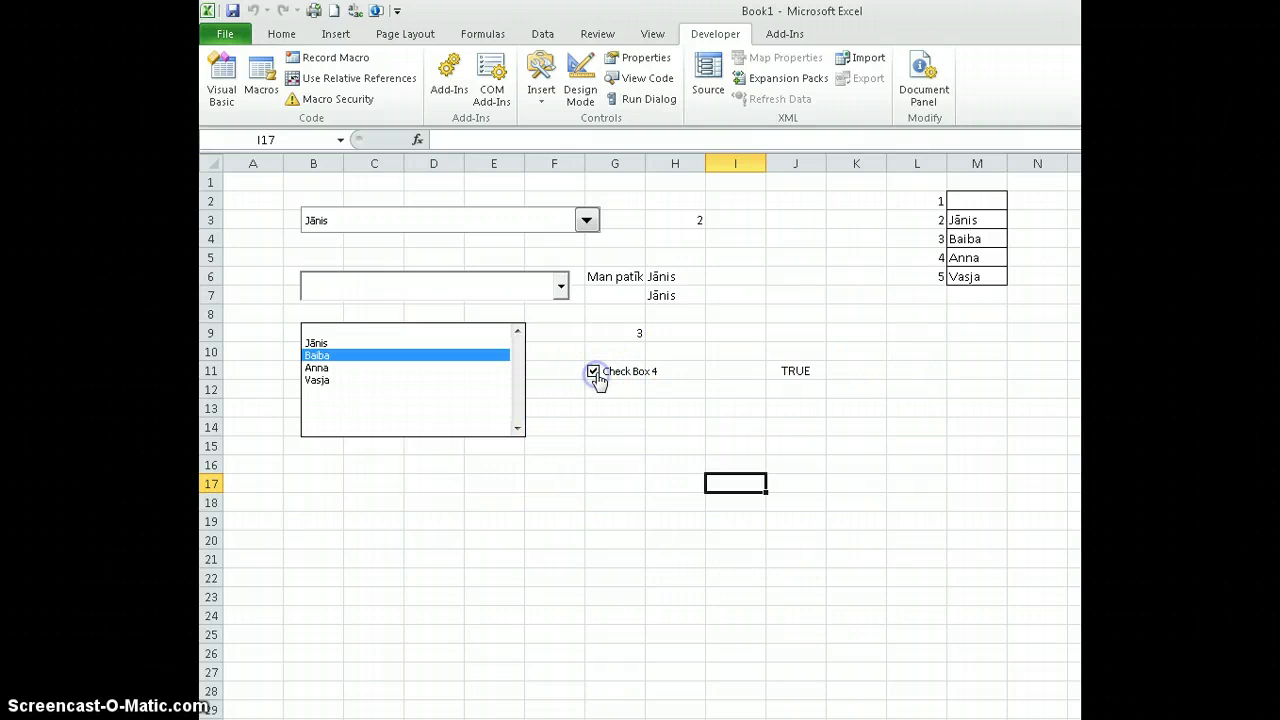
click(595, 378)
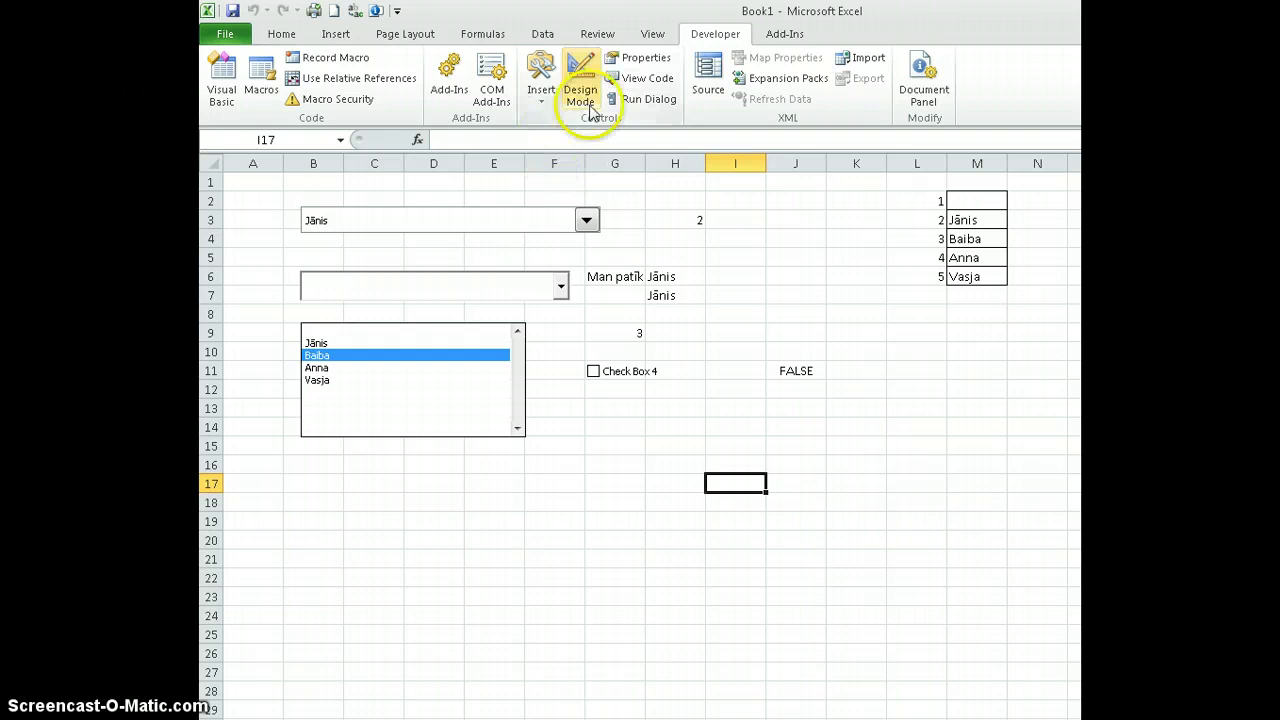
Step: Insert a form-control spin button below the check box, covering about G13 to G16
click(541, 80)
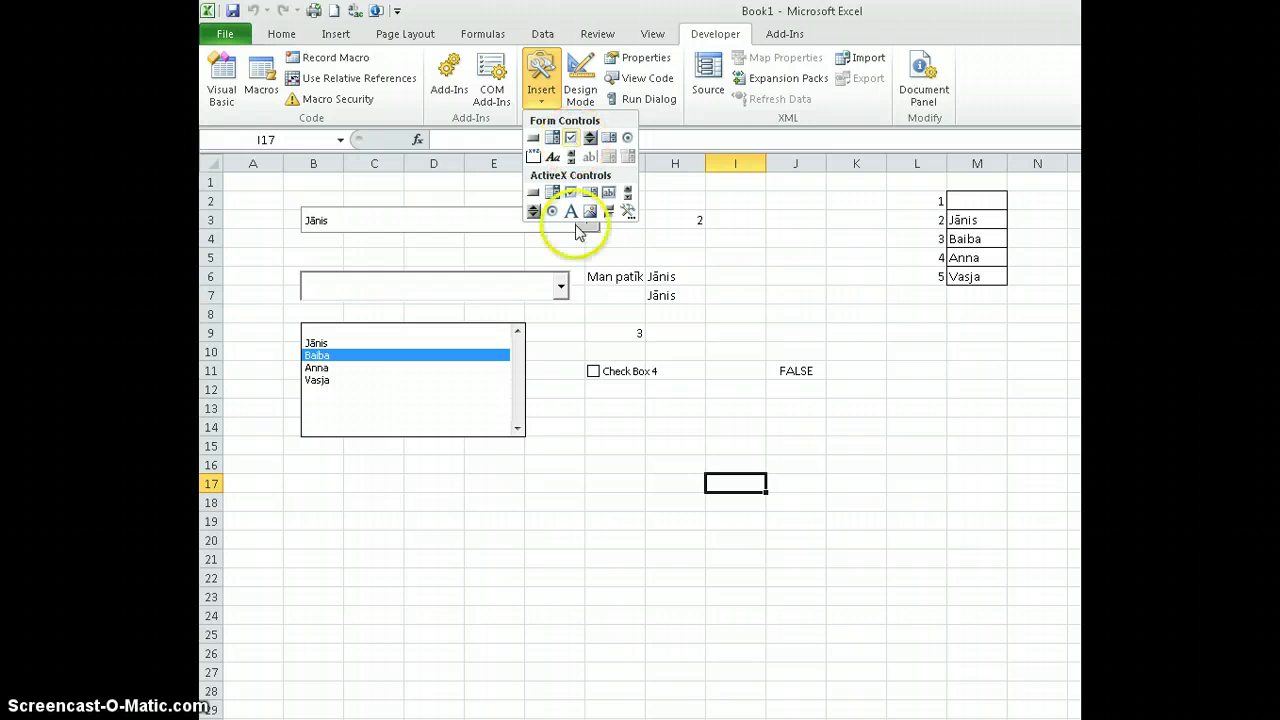
click(591, 139)
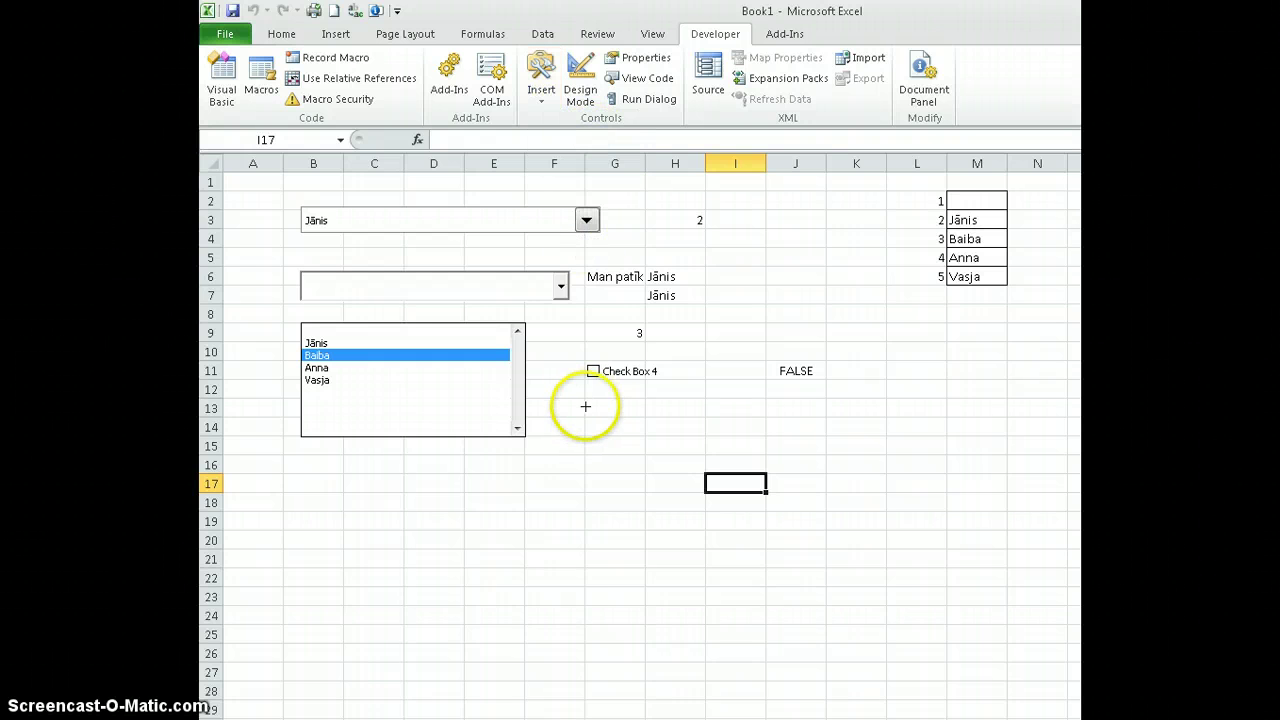
drag(620, 467, 645, 475)
Step: Link the spin button to cell I14 in its control settings and deselect it
right_click(613, 448)
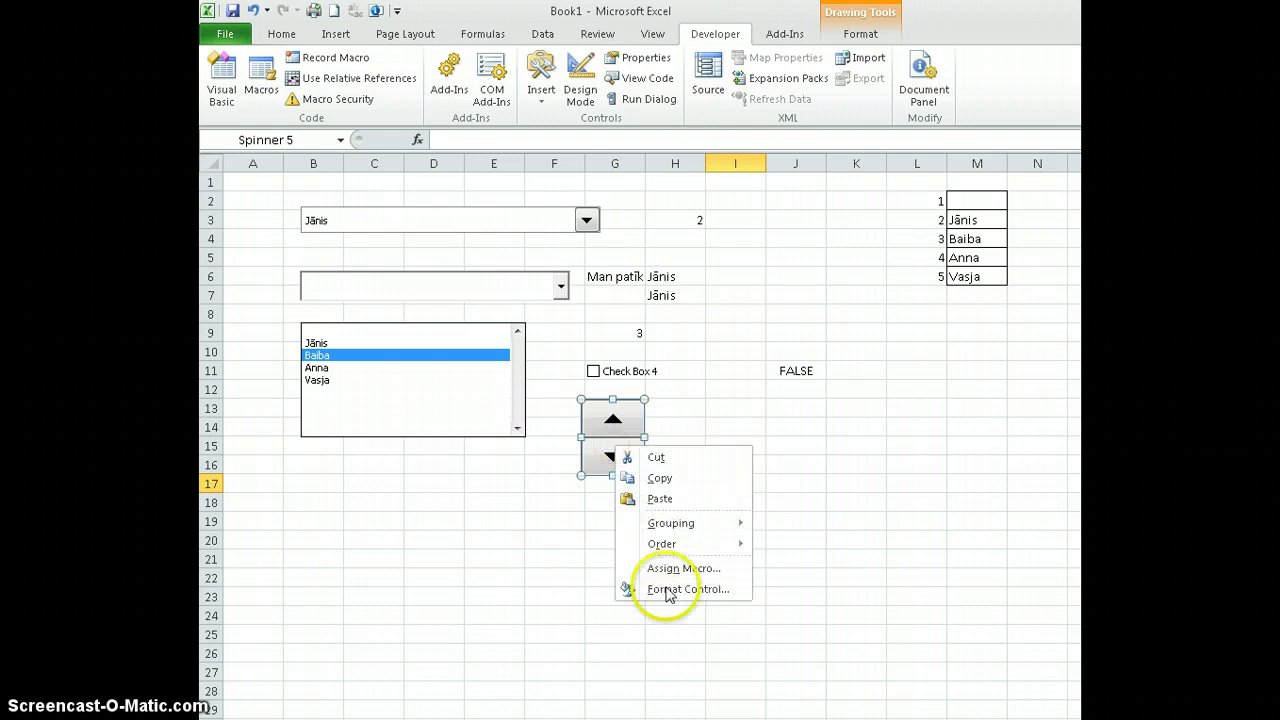
click(670, 590)
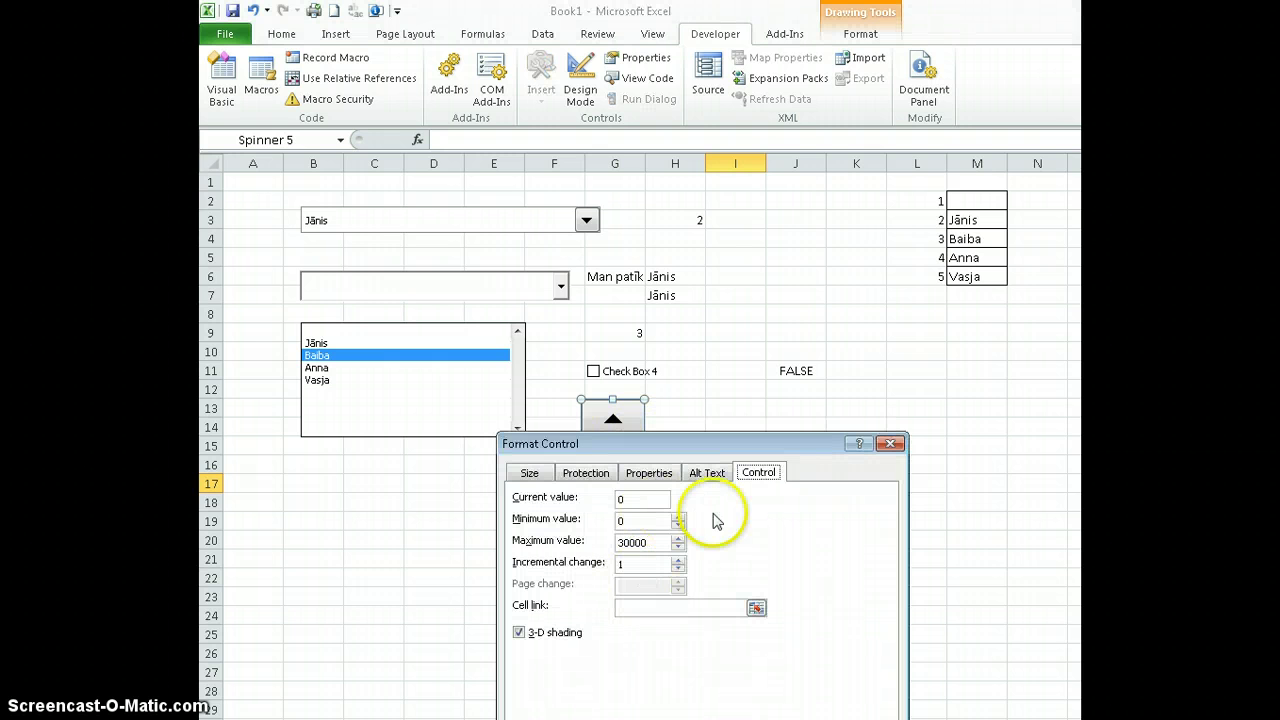
click(642, 608)
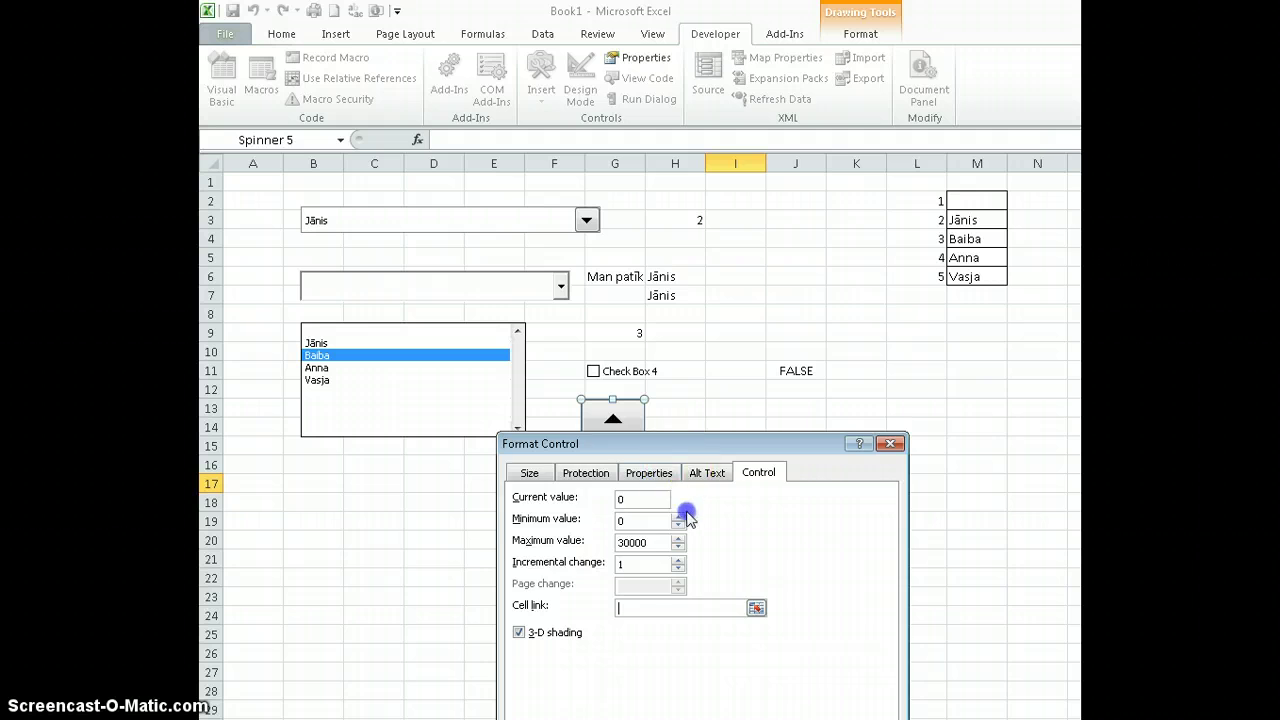
click(731, 429)
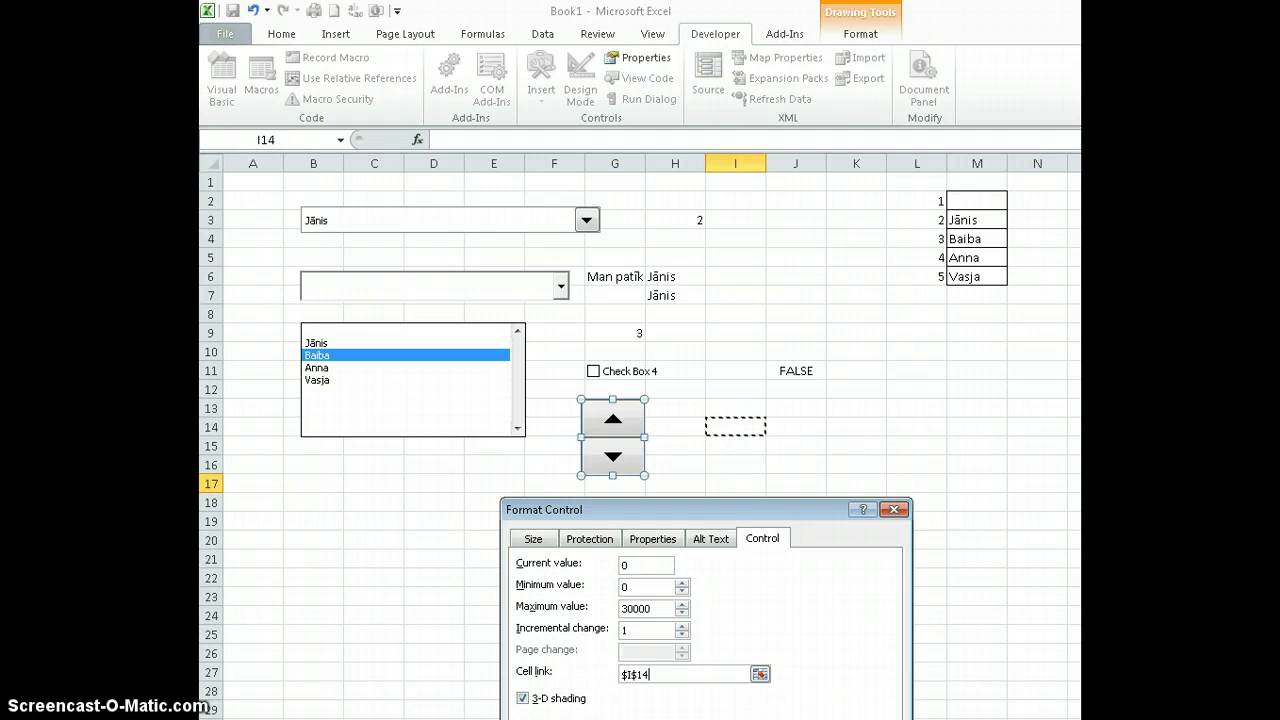
key(Return)
click(740, 485)
Step: Test the spin button by stepping its value up and down, ending at 5 in cell I14
click(613, 419)
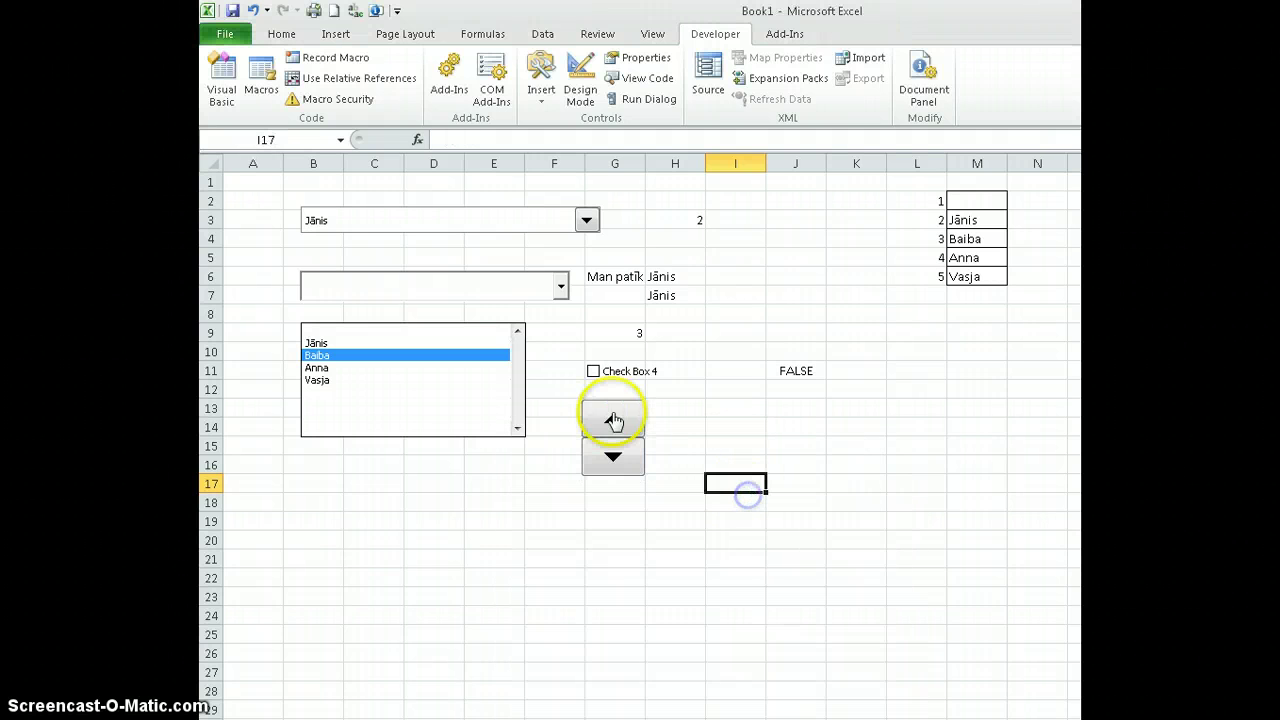
click(613, 419)
click(613, 419)
click(611, 425)
click(611, 425)
click(611, 425)
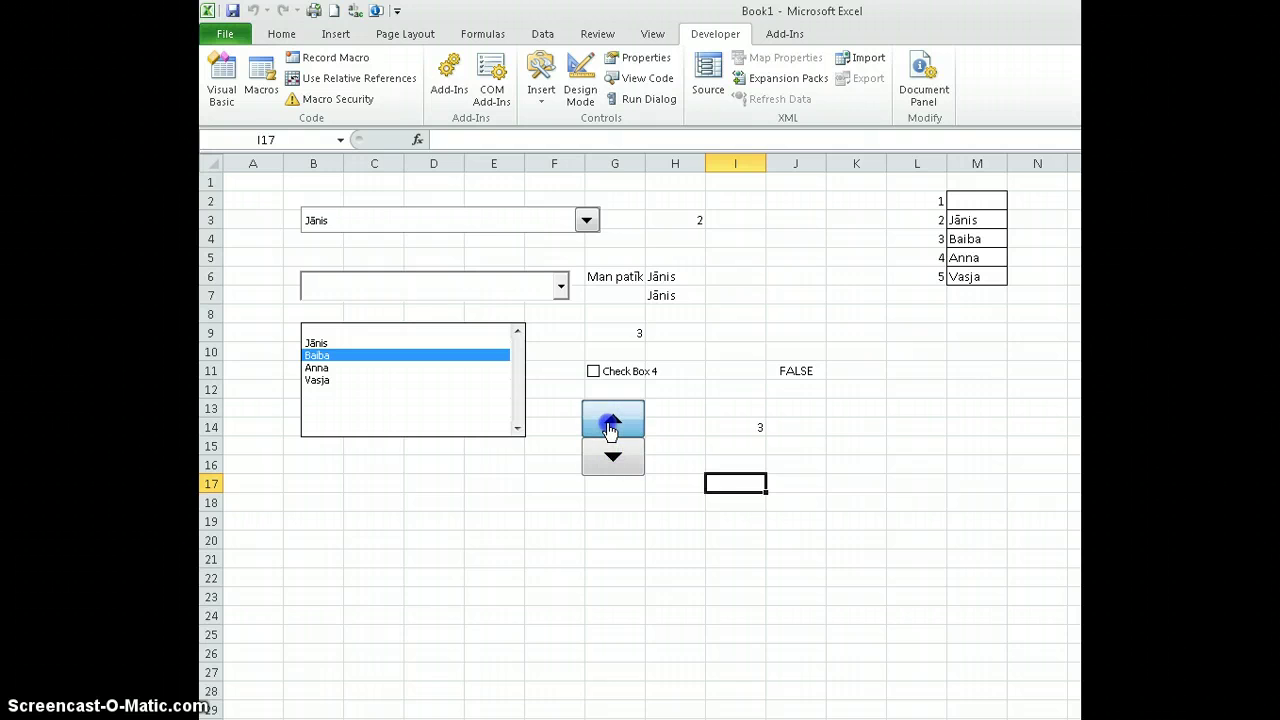
click(614, 460)
Step: Review the spin button's minimum, maximum and incremental change settings, keep them as they are and deselect the control
right_click(610, 424)
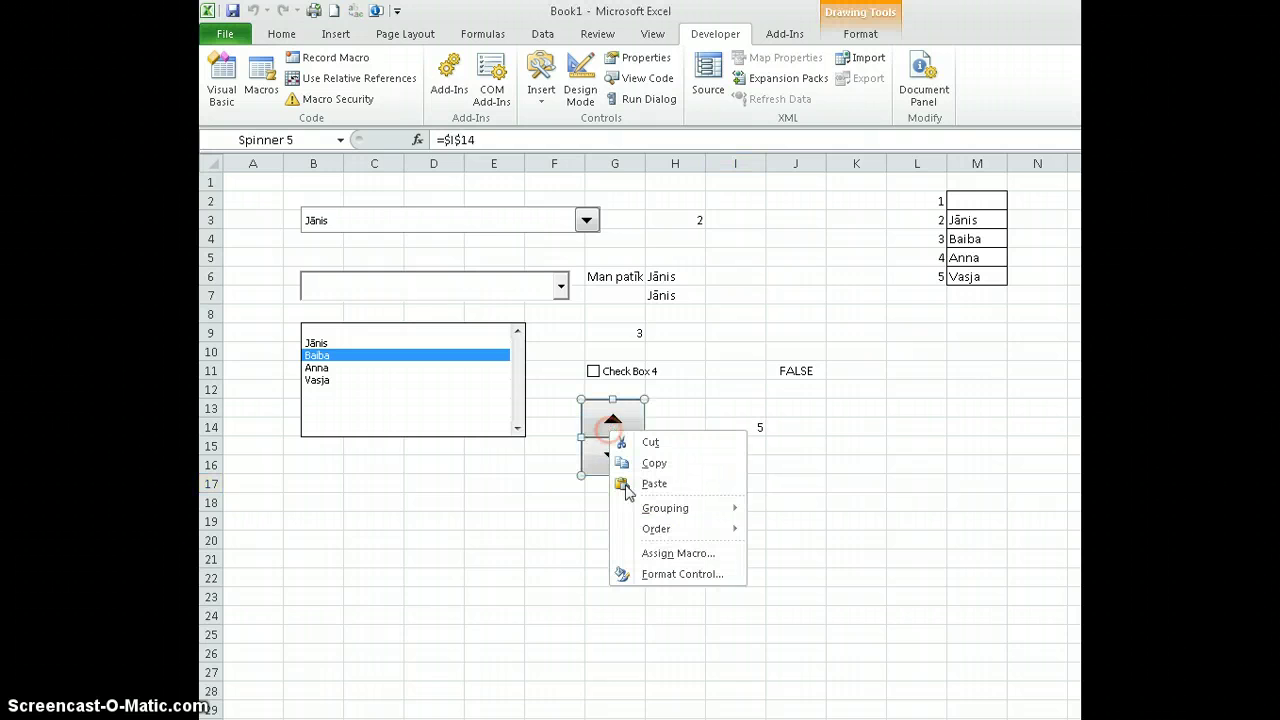
click(663, 574)
drag(650, 515, 451, 323)
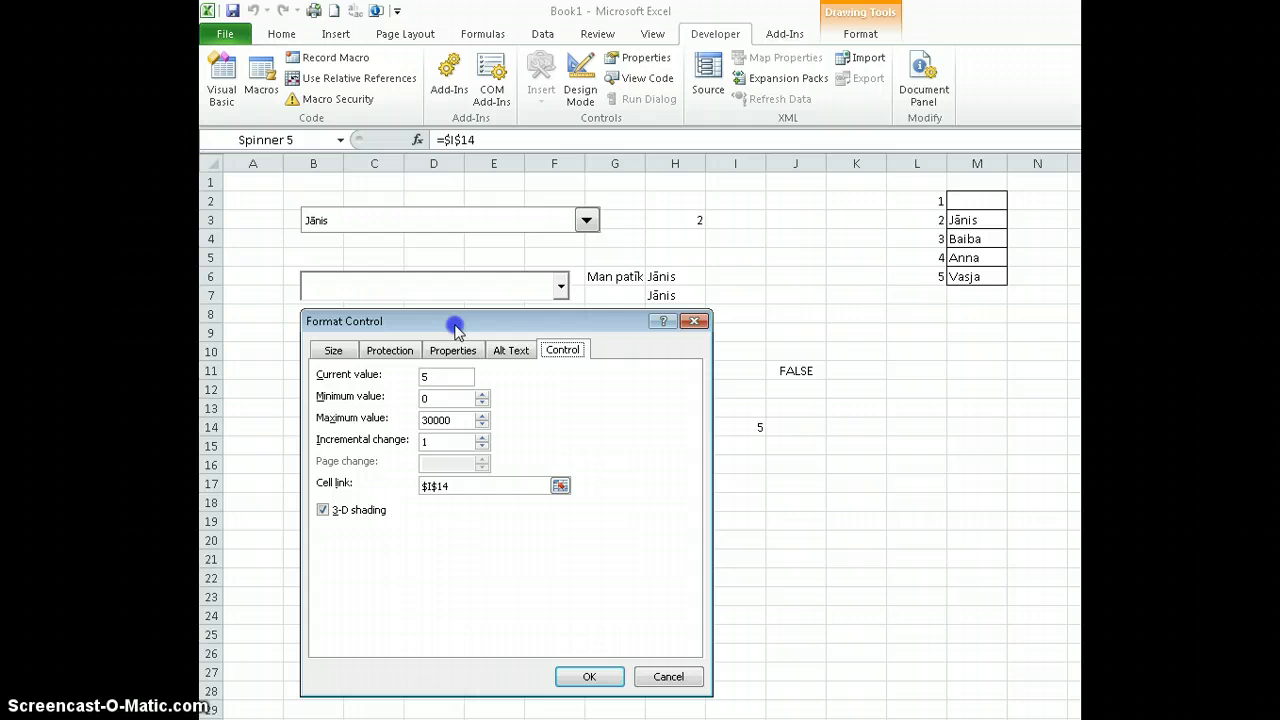
click(423, 398)
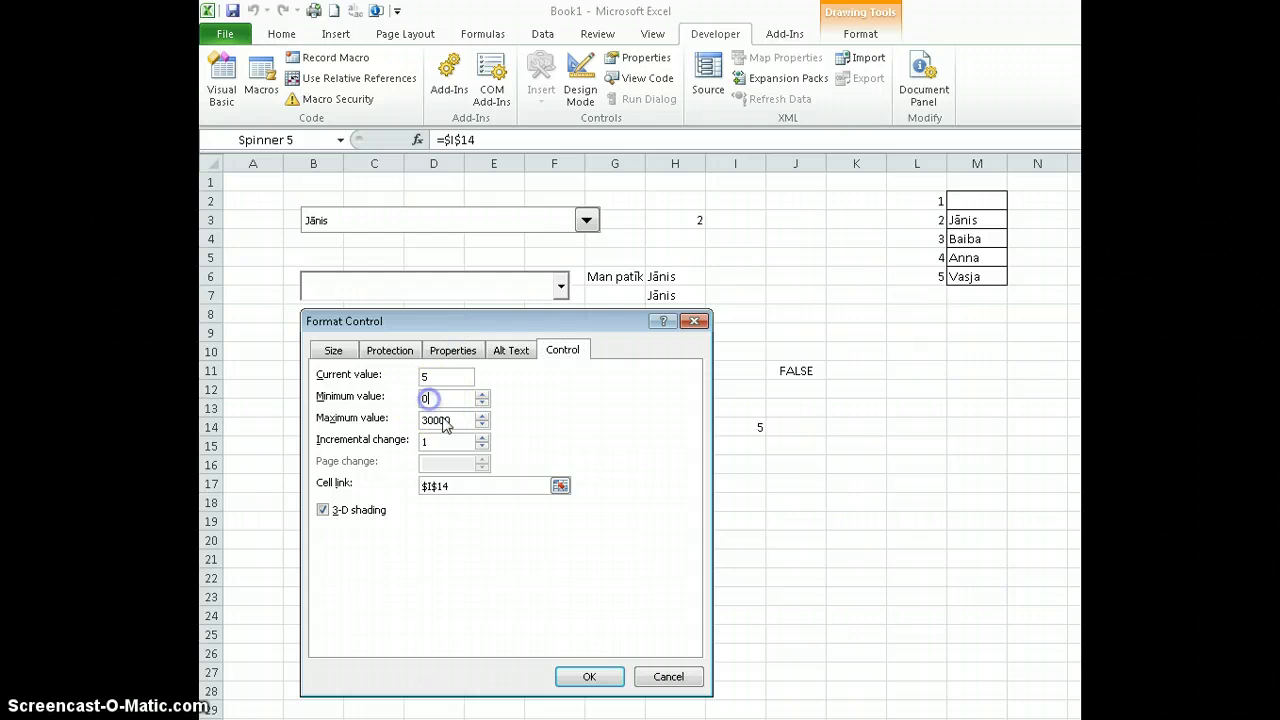
click(590, 677)
click(736, 537)
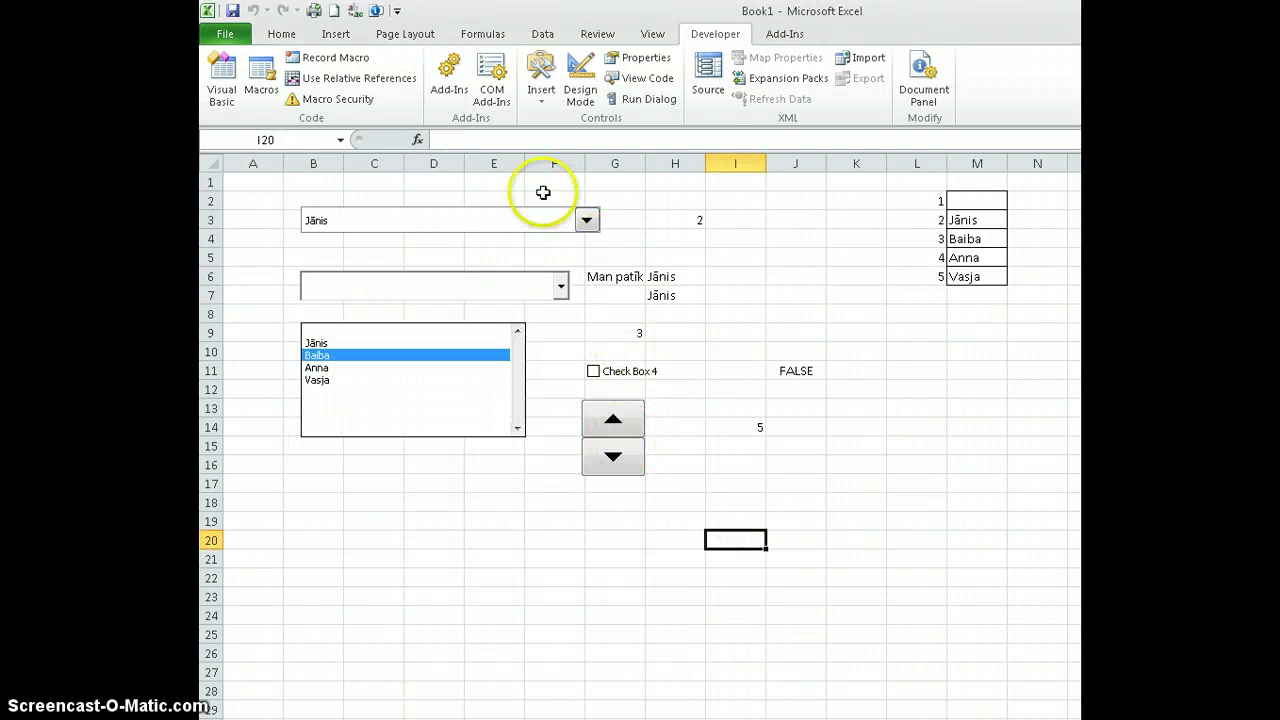
Step: Insert a wide horizontal form-control scroll bar below the spin button, across rows 18 to 20 from column G to M
click(541, 82)
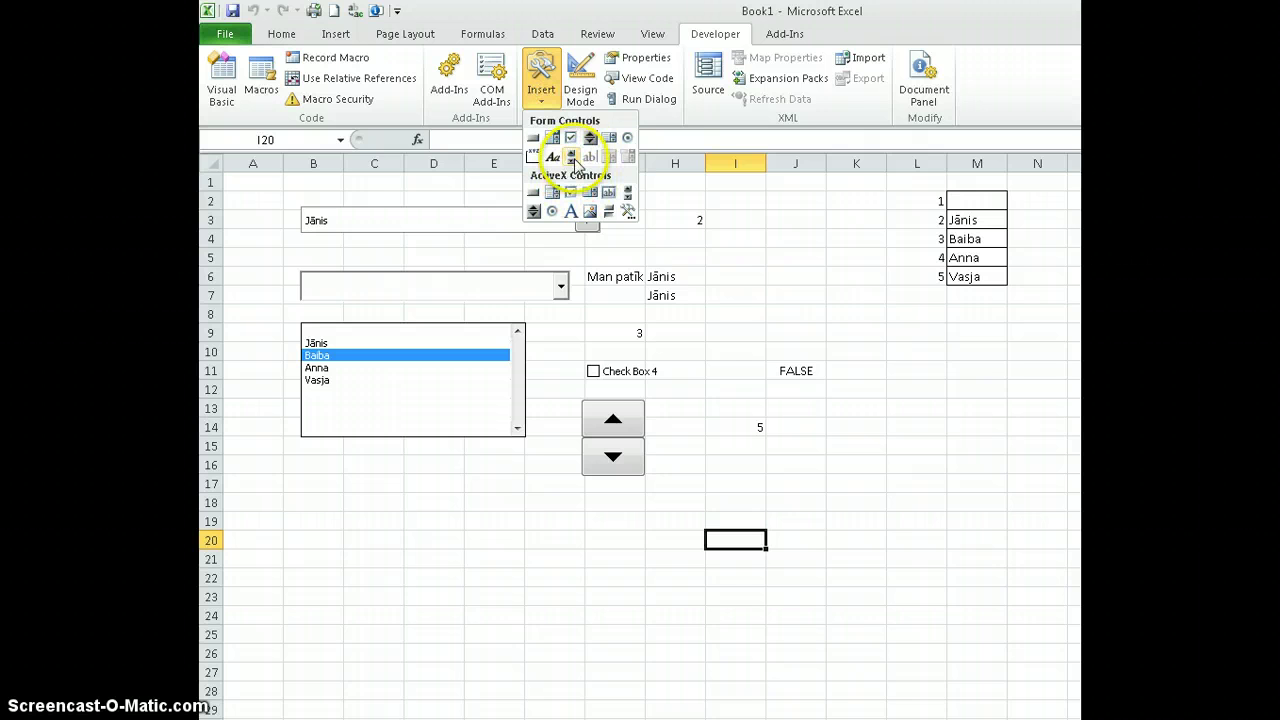
click(571, 157)
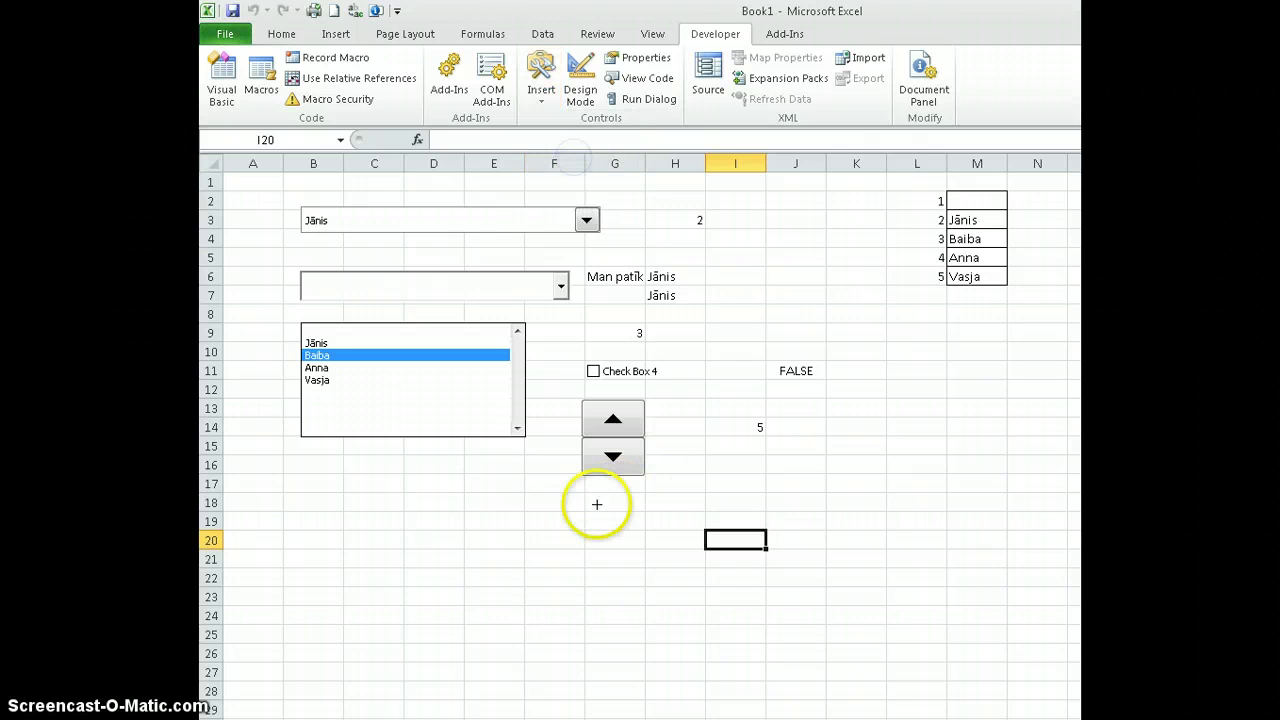
mouse_move(575, 500)
mouse_down()
mouse_move(871, 537)
mouse_move(1021, 539)
mouse_up()
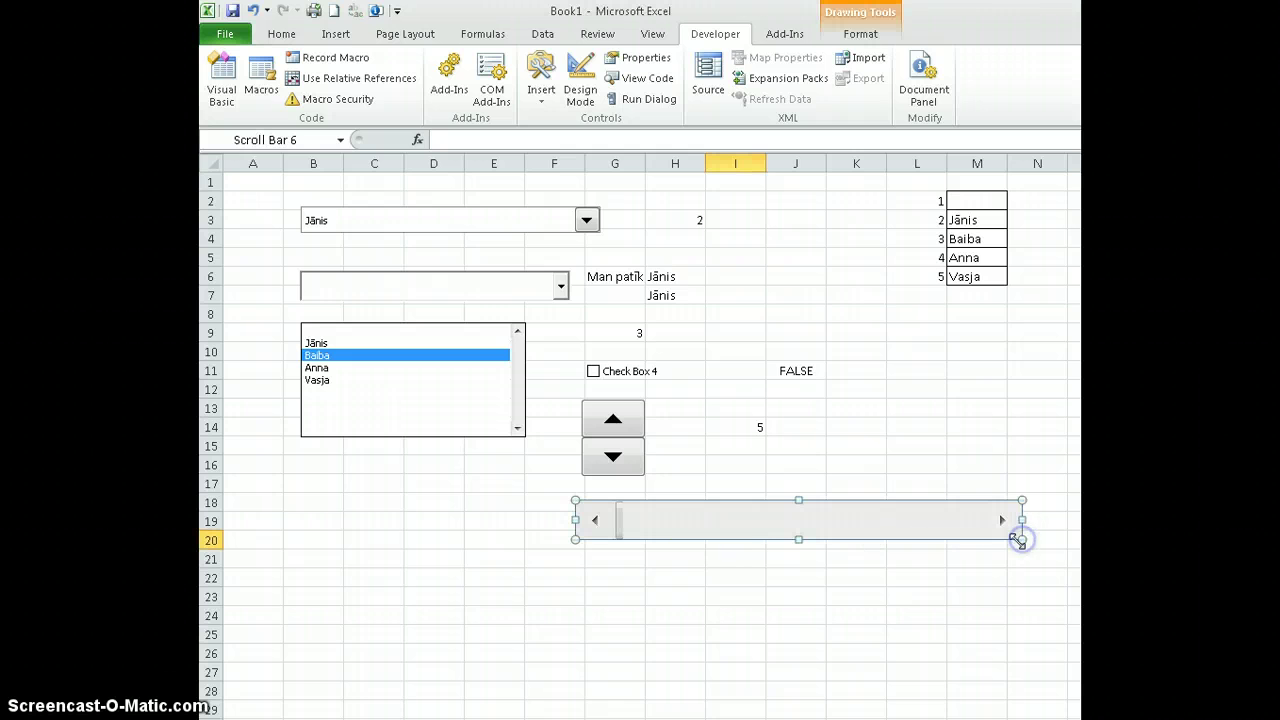
Step: Link the scroll bar to cell J14 and test it by moving its slider to 29
right_click(936, 523)
click(960, 667)
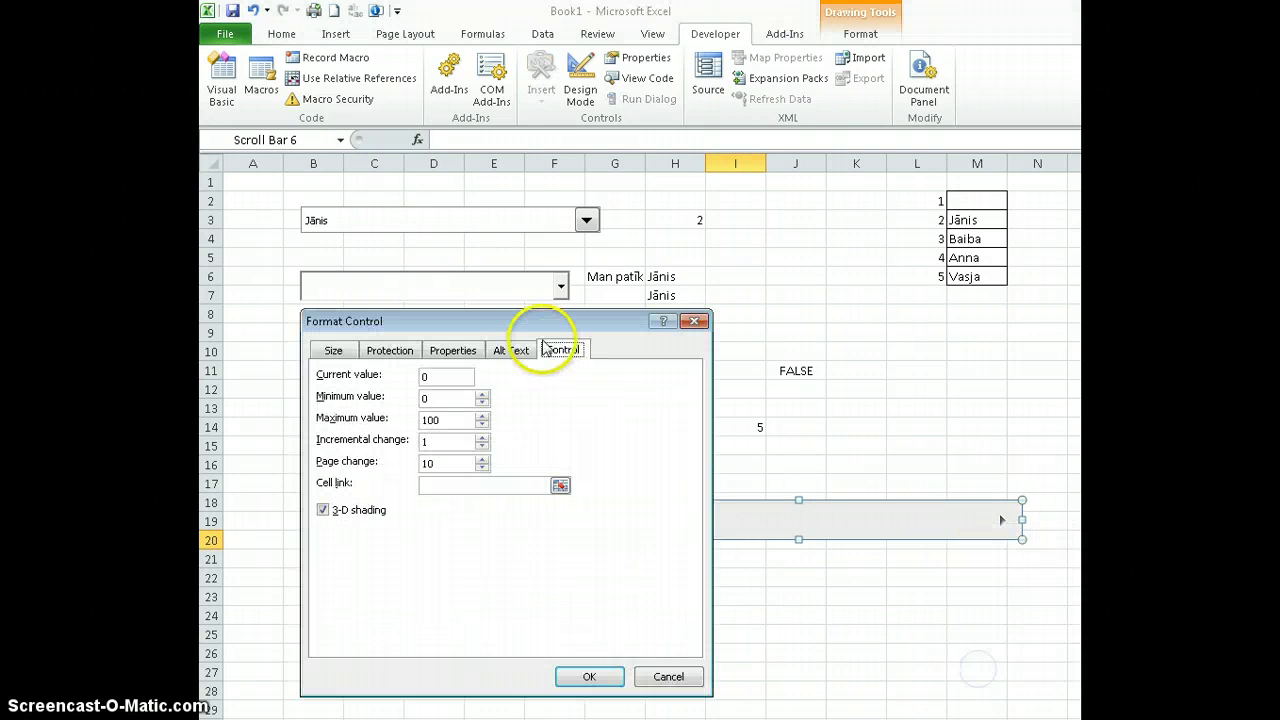
drag(495, 307, 450, 288)
click(420, 467)
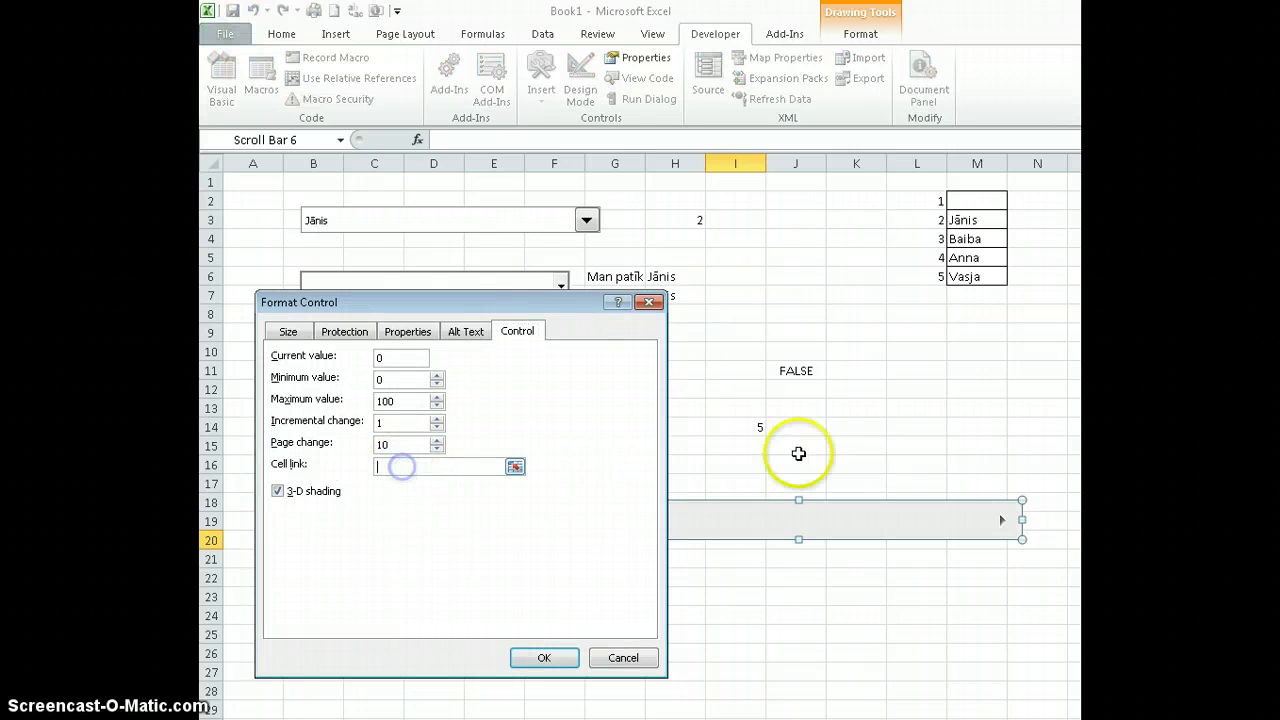
click(798, 427)
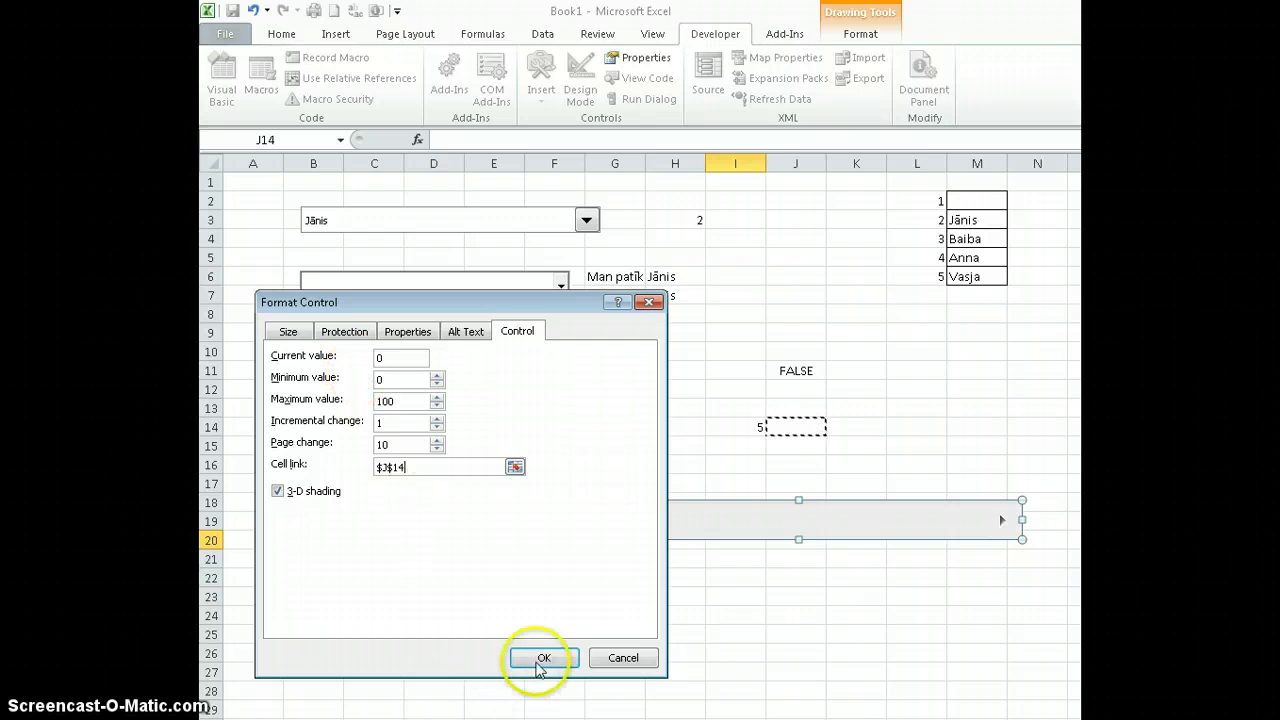
click(536, 660)
click(788, 598)
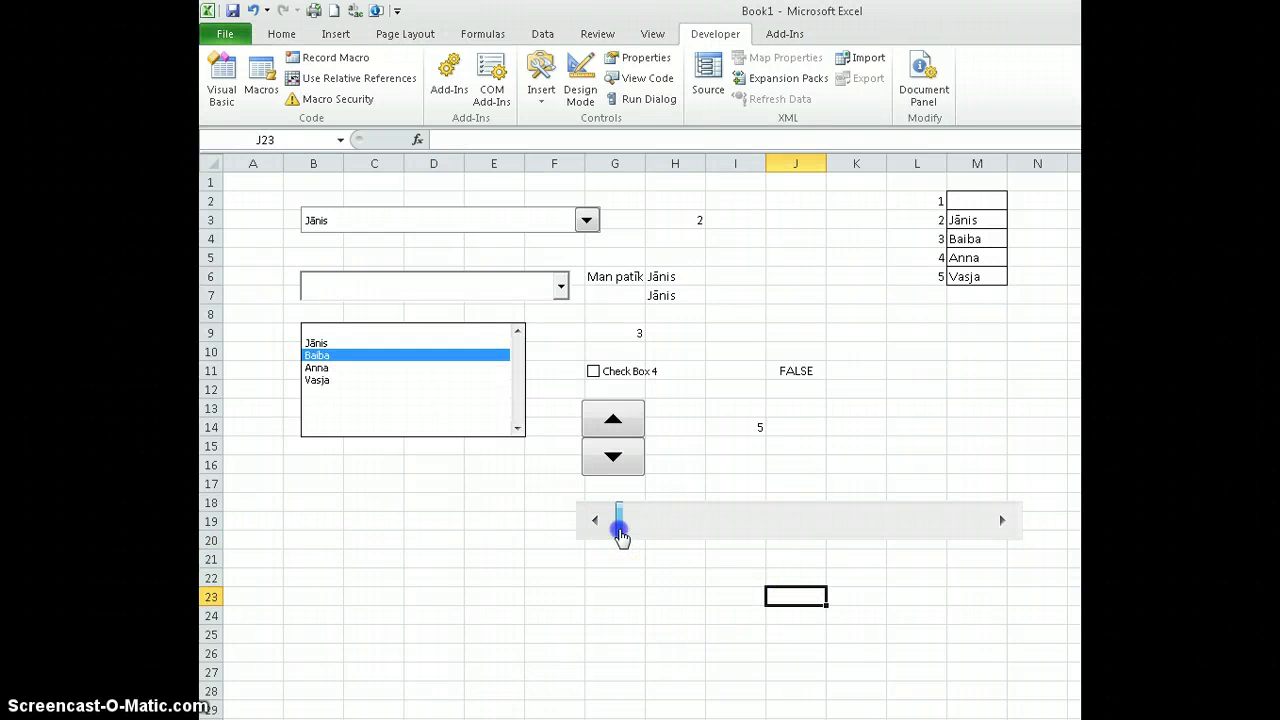
drag(610, 522, 726, 520)
click(894, 594)
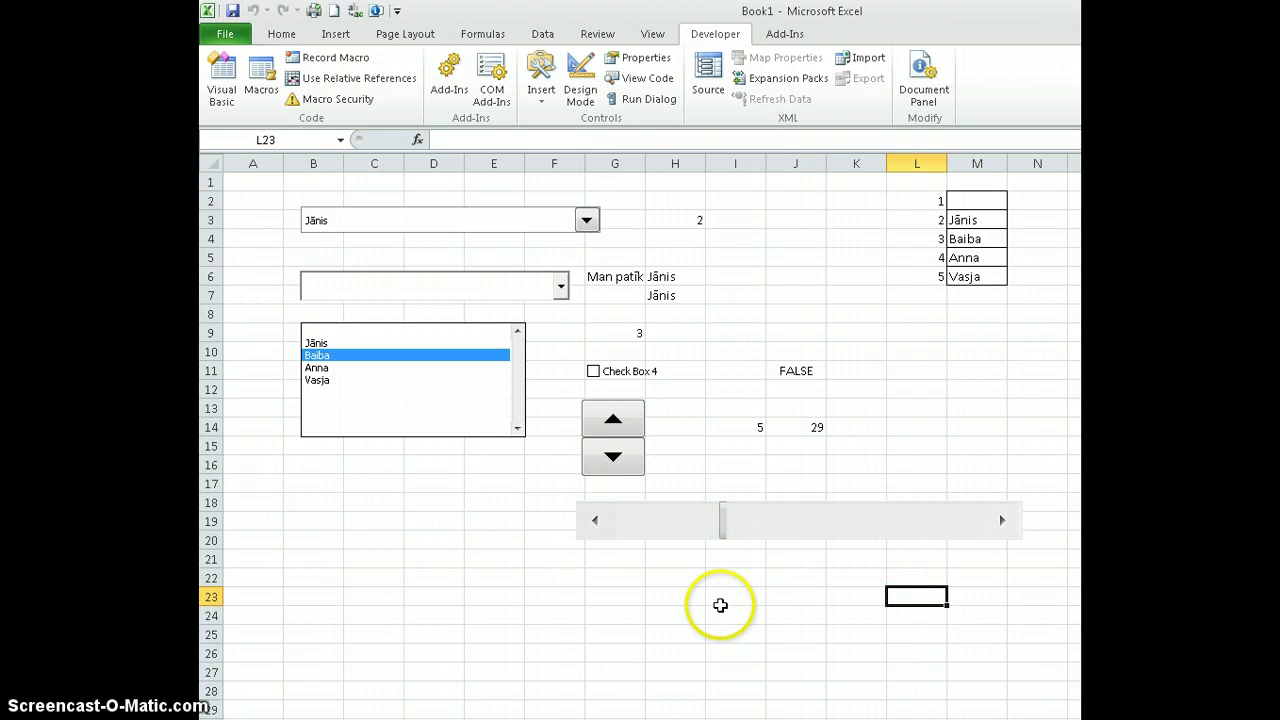
Step: Insert a form-control option button at B18 below the list box and duplicate it to make a stack of three
click(541, 92)
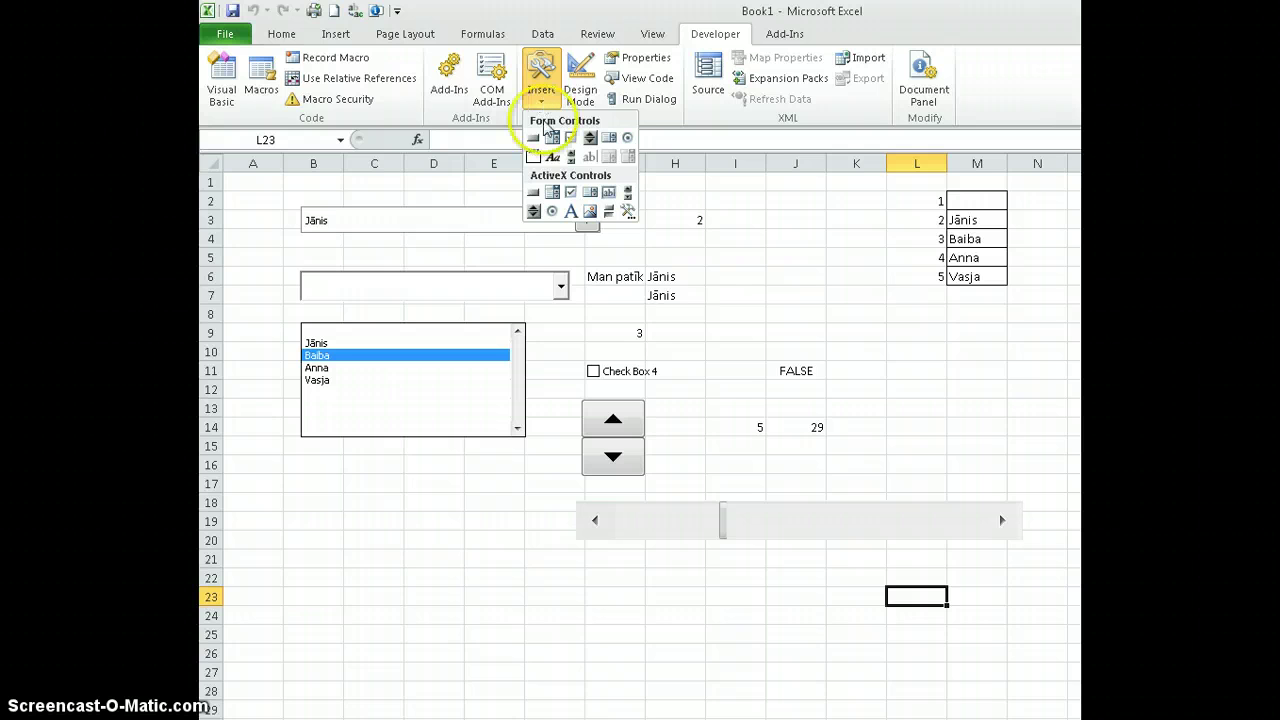
click(628, 140)
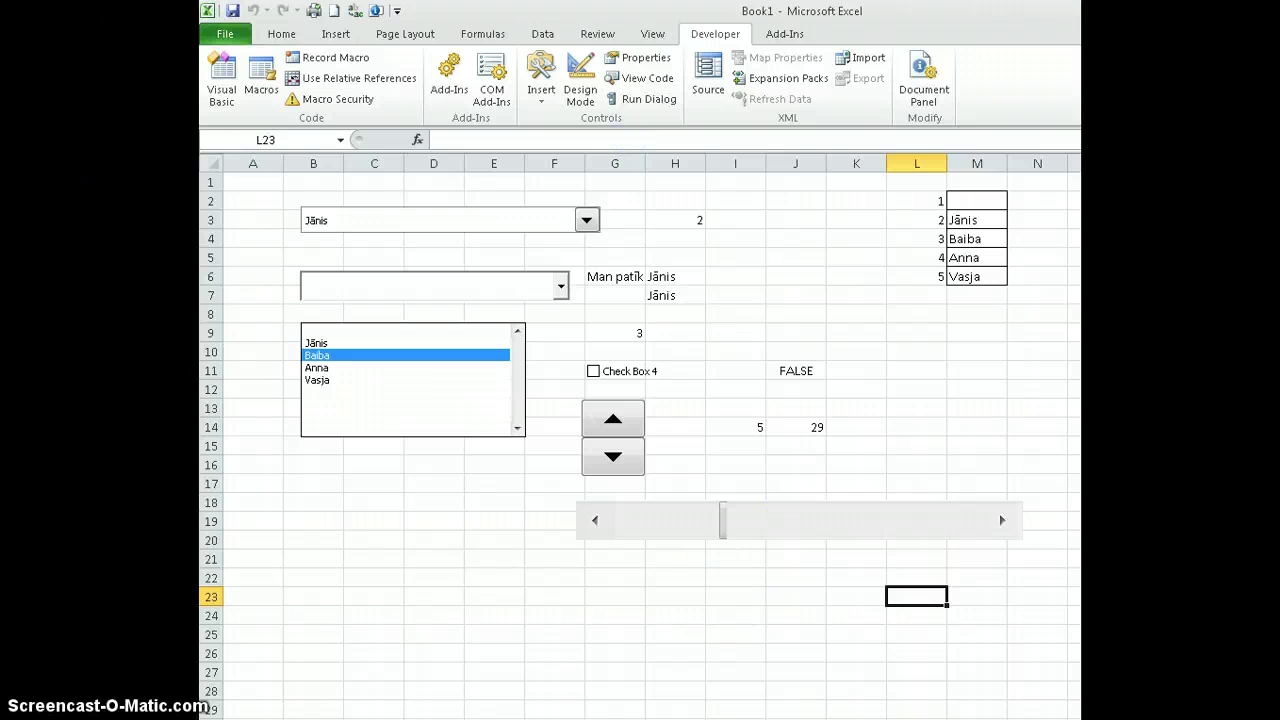
drag(282, 491, 371, 512)
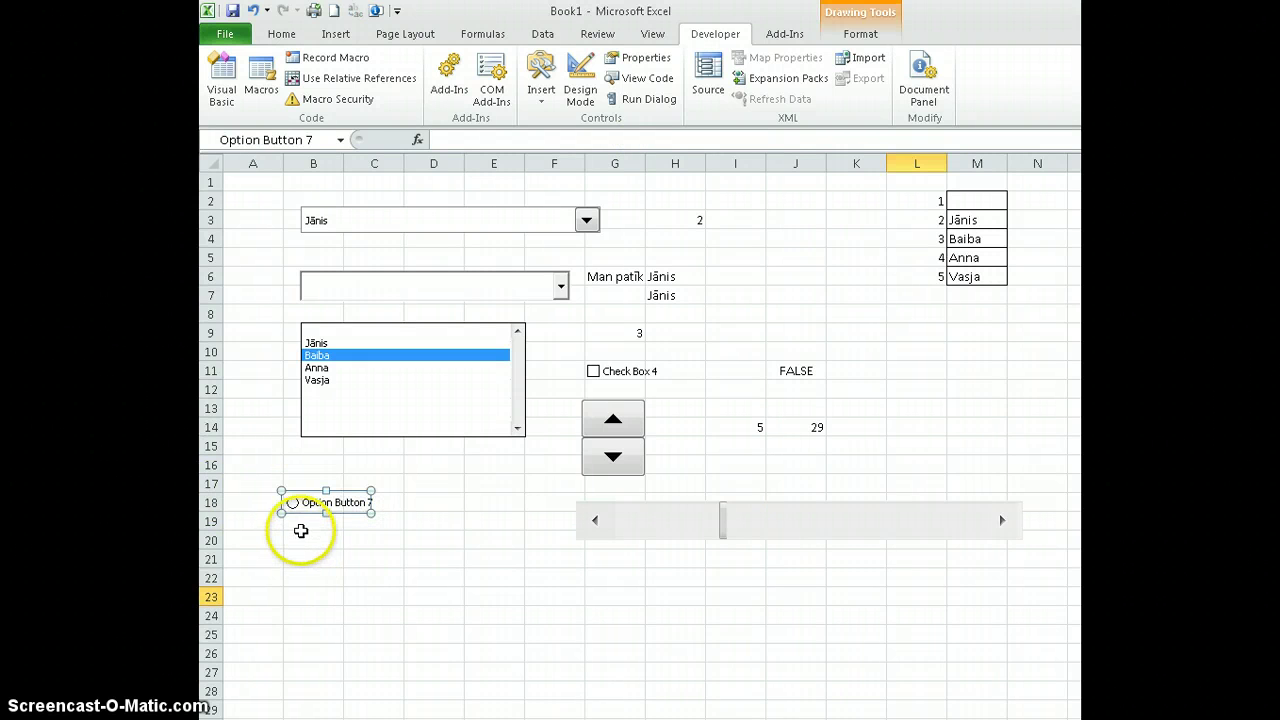
drag(301, 531, 352, 572)
click(357, 603)
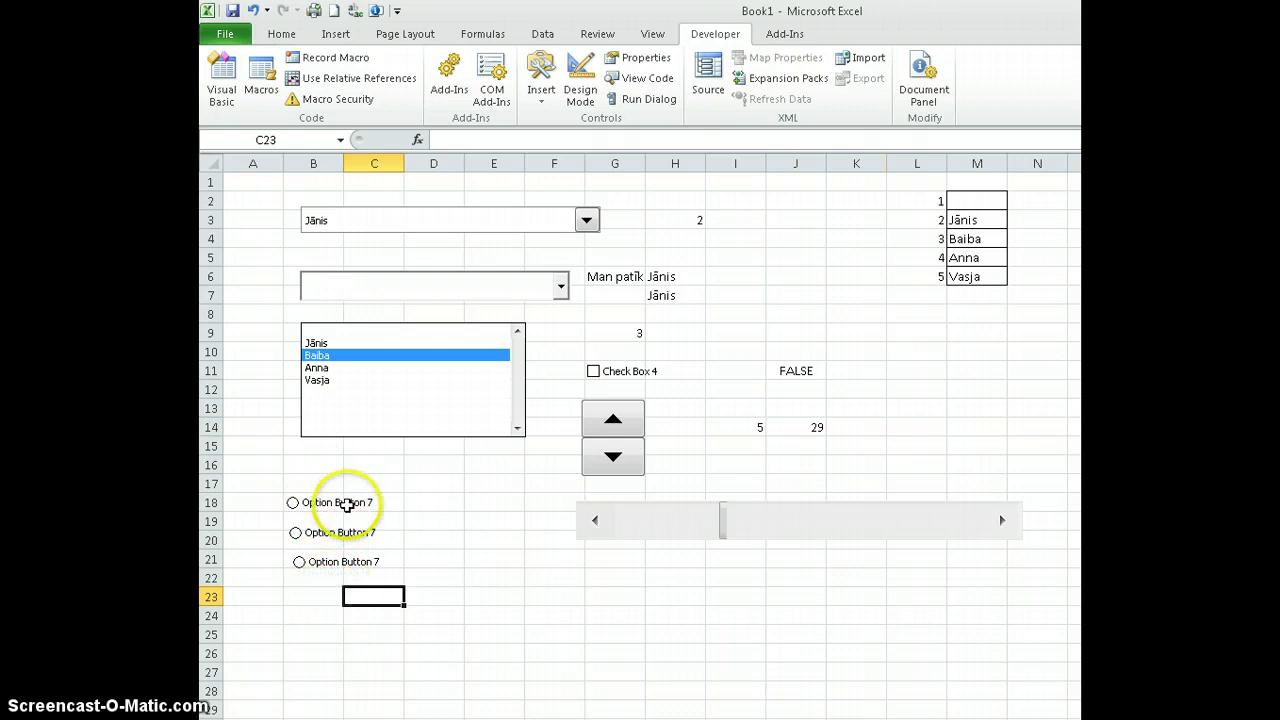
Step: Link the first option button in the stack to cell D18 and deselect the control
right_click(344, 501)
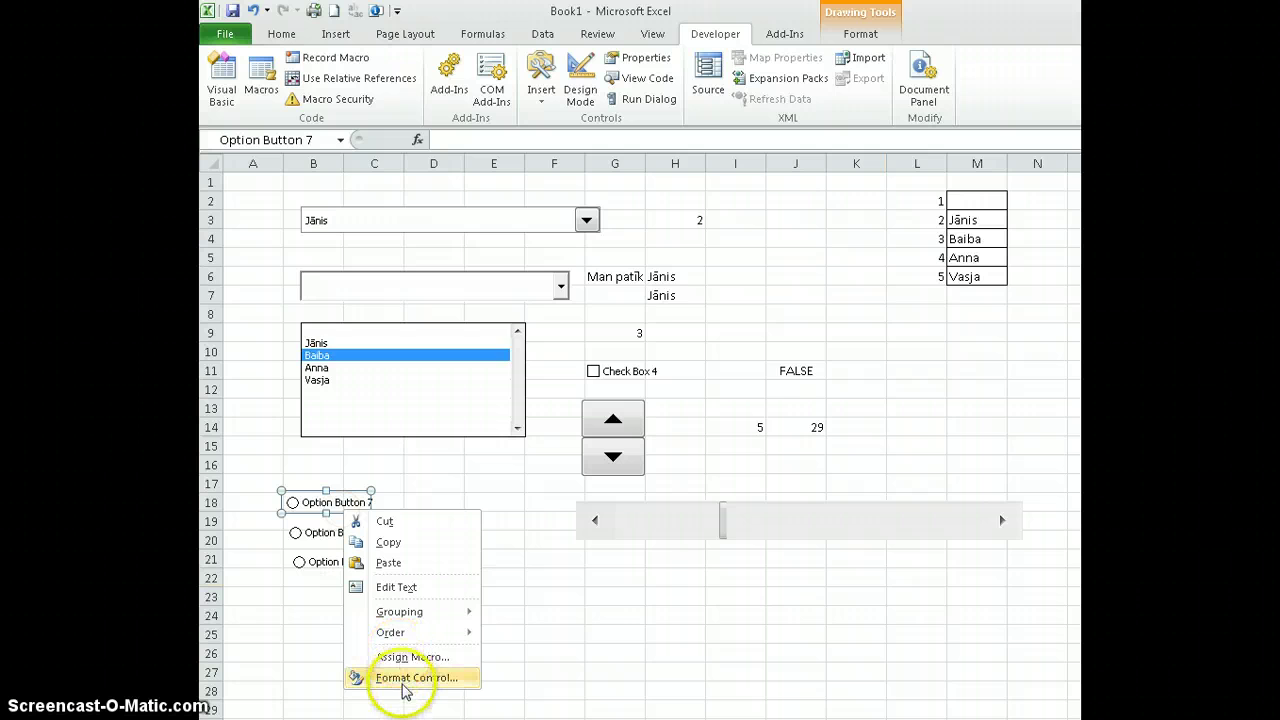
click(405, 679)
drag(420, 303, 731, 249)
click(677, 377)
click(421, 497)
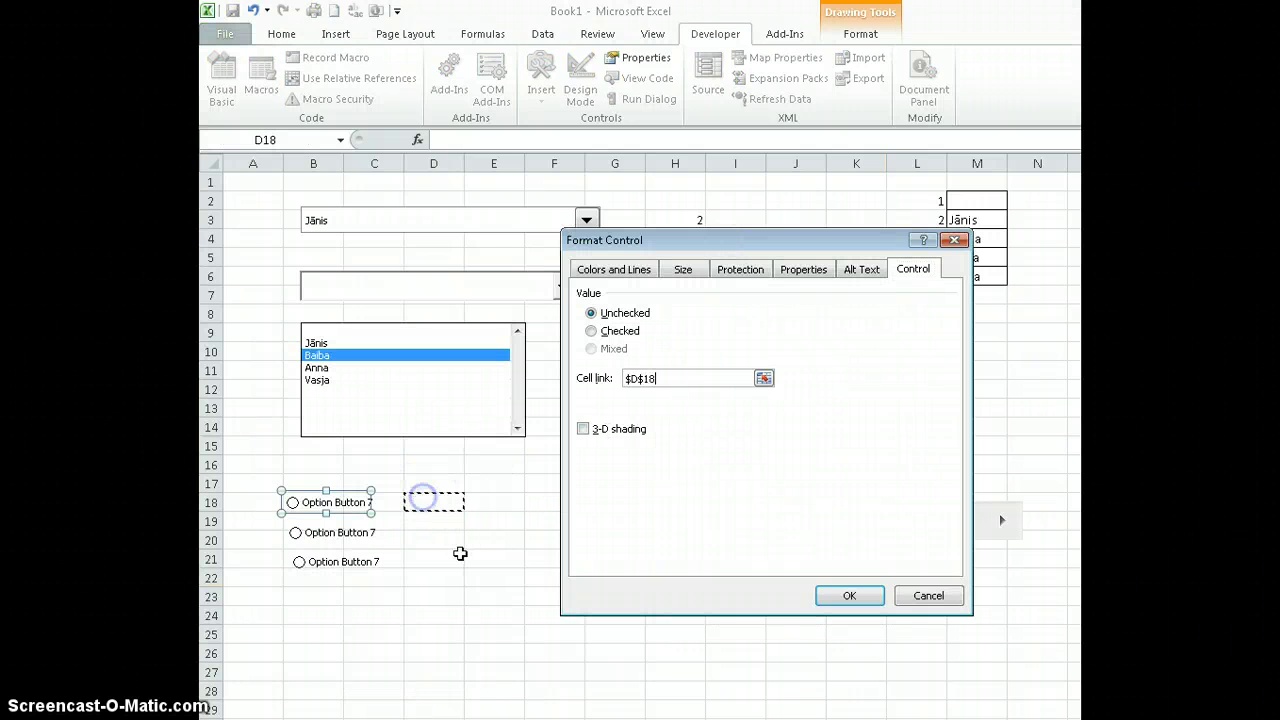
click(849, 595)
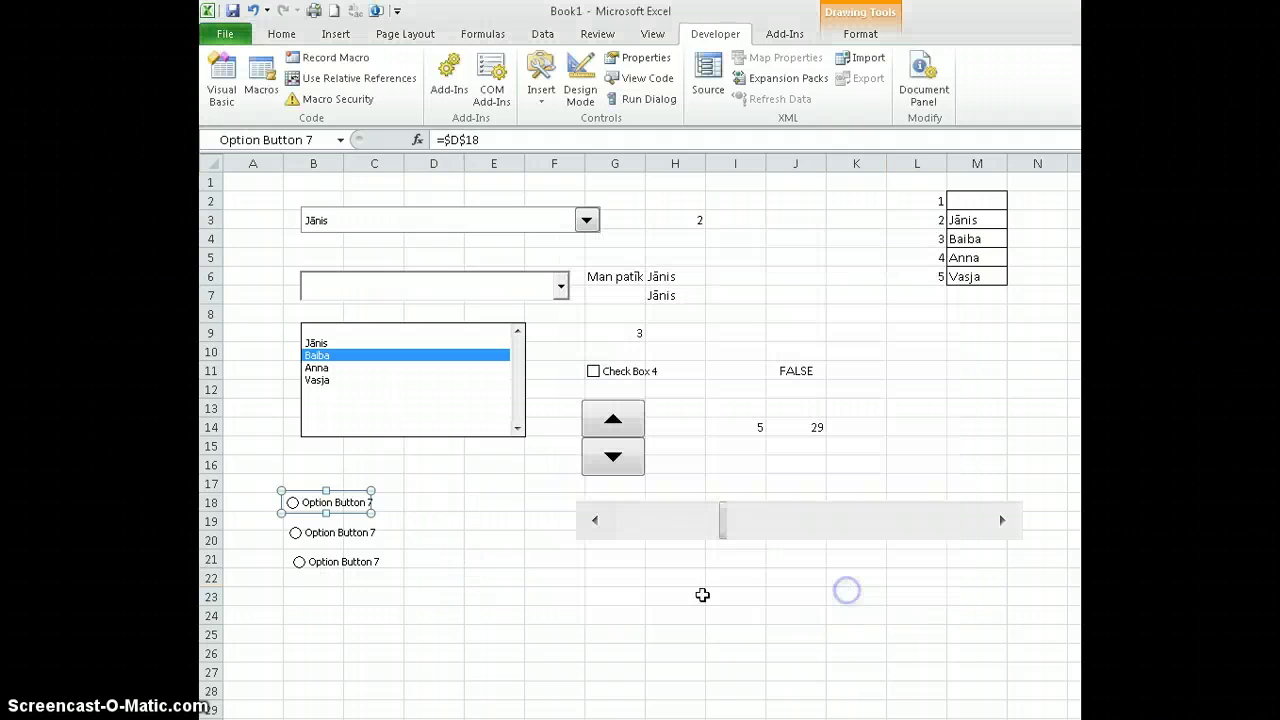
click(444, 597)
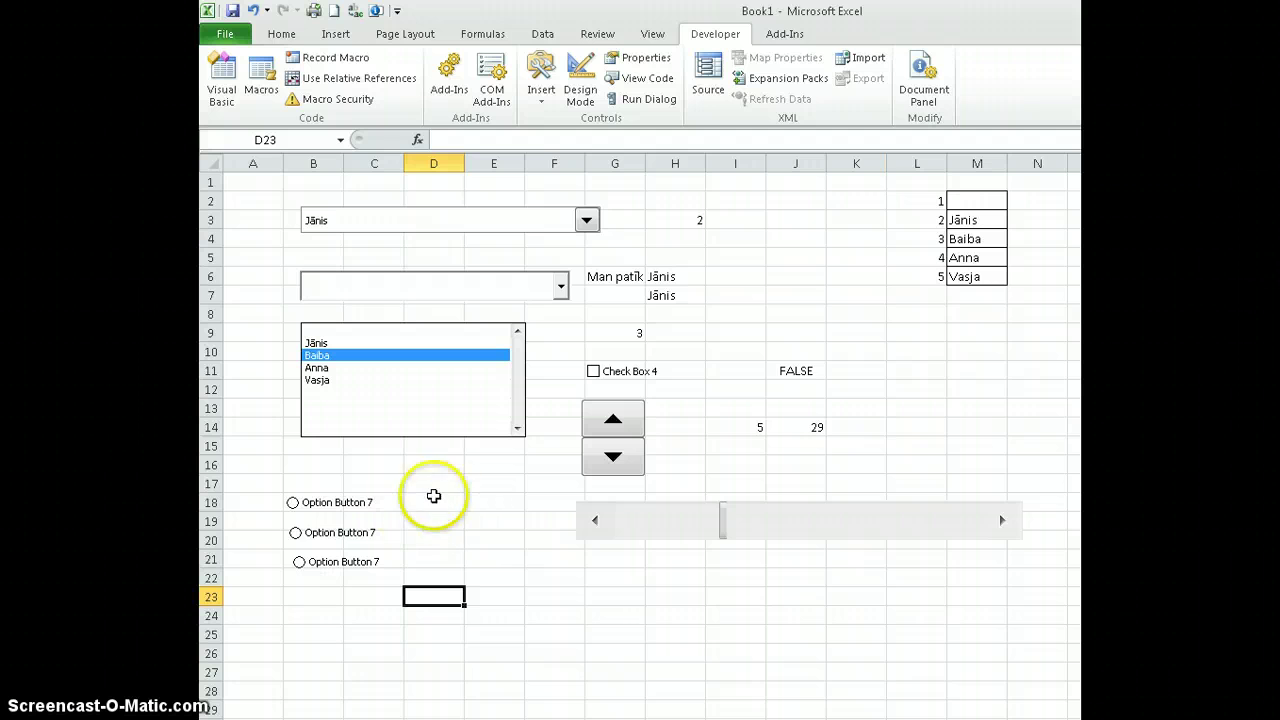
Step: Test the three linked option buttons by selecting each in turn while watching cell D18
click(292, 502)
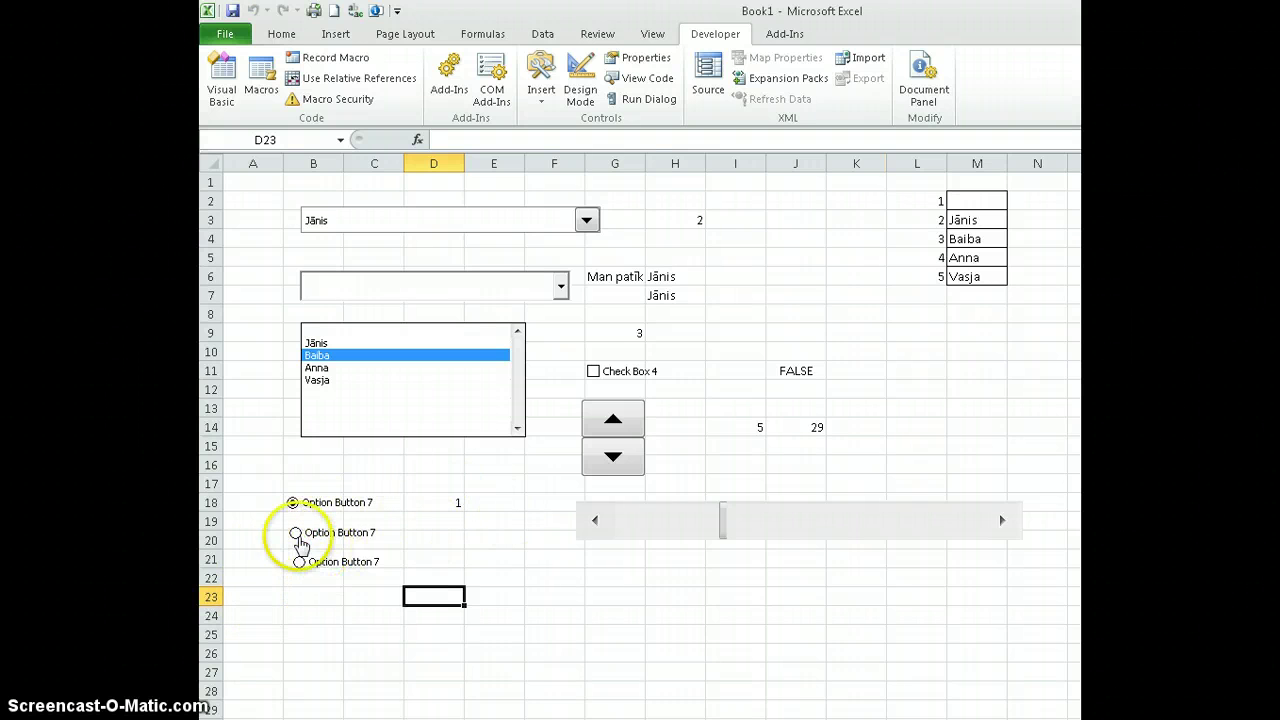
click(295, 532)
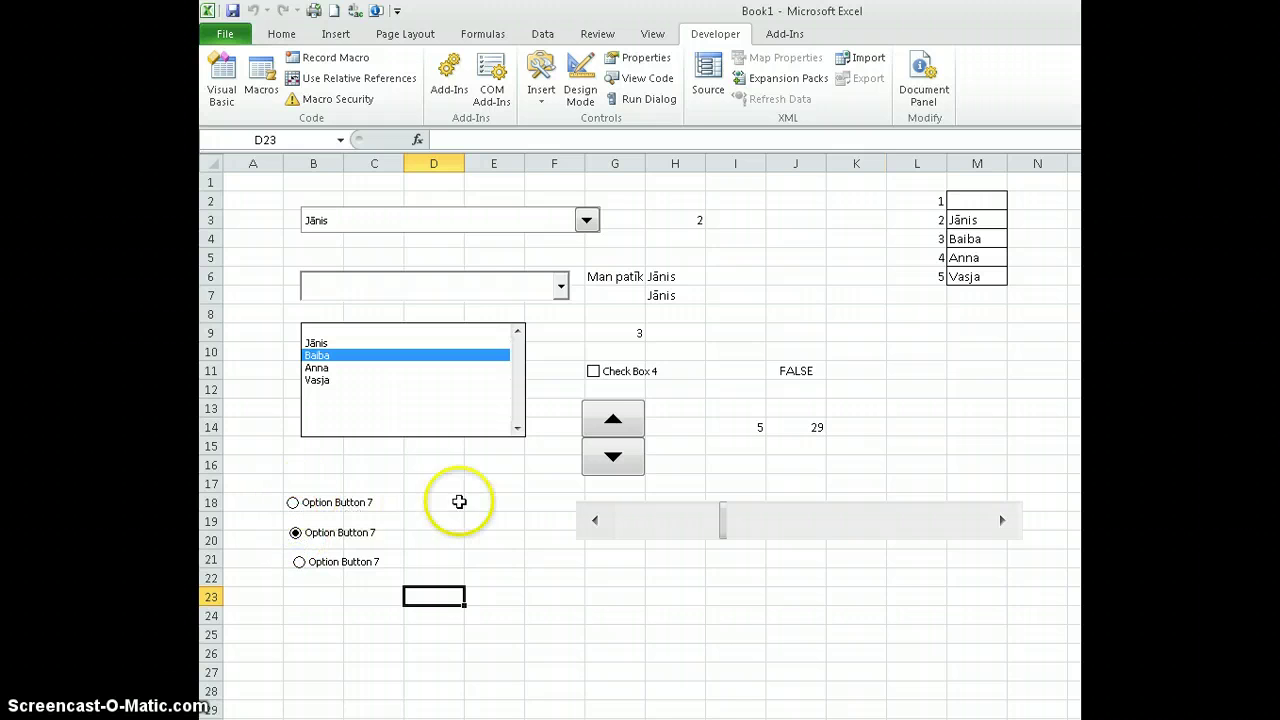
click(300, 565)
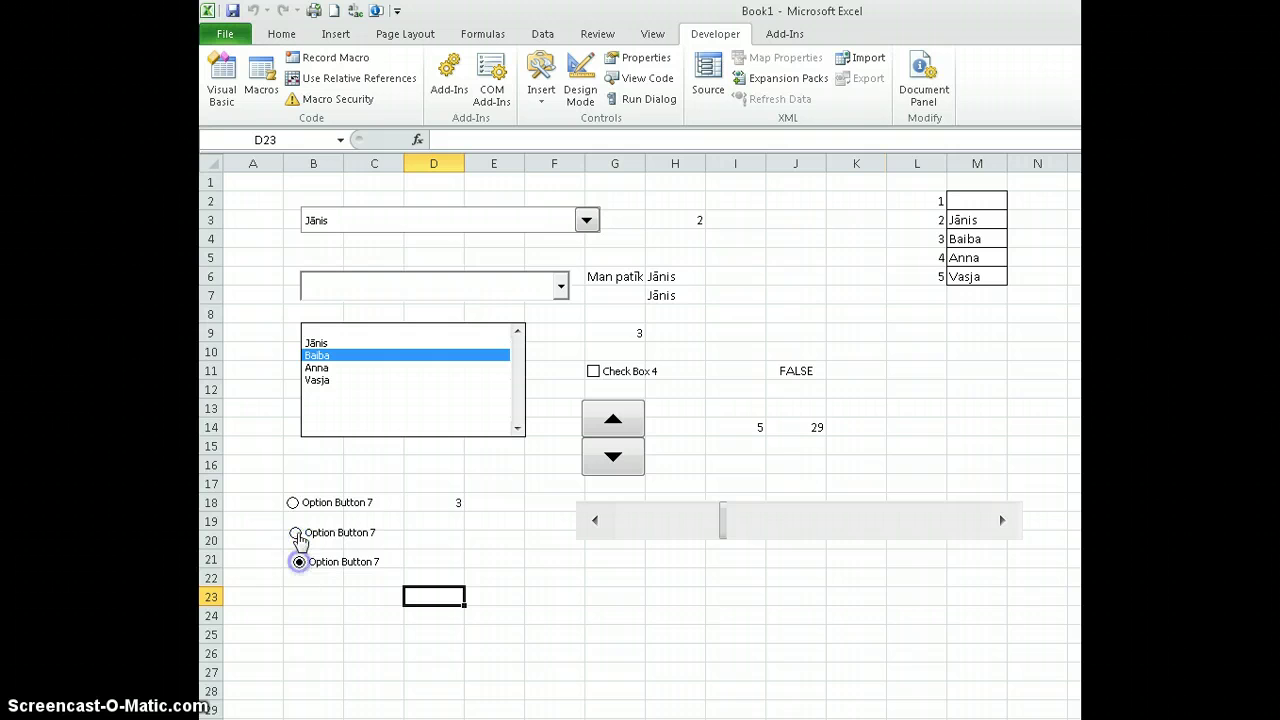
click(292, 502)
click(297, 536)
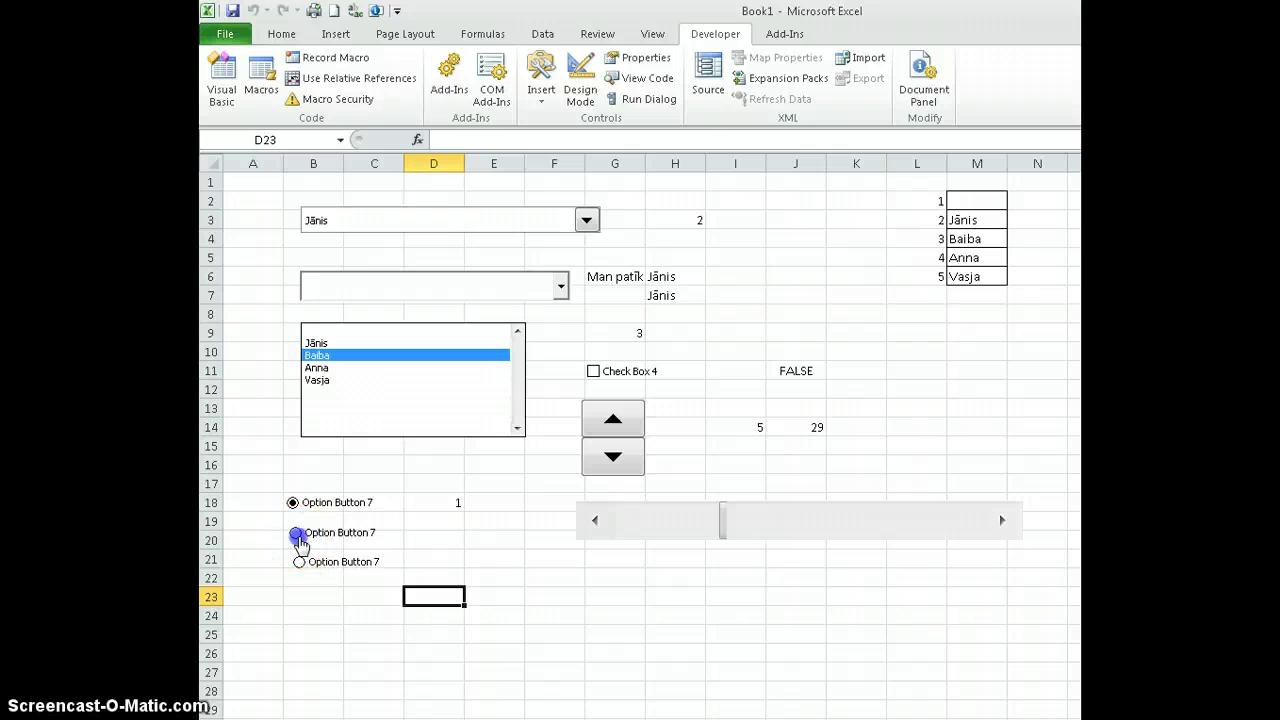
click(299, 561)
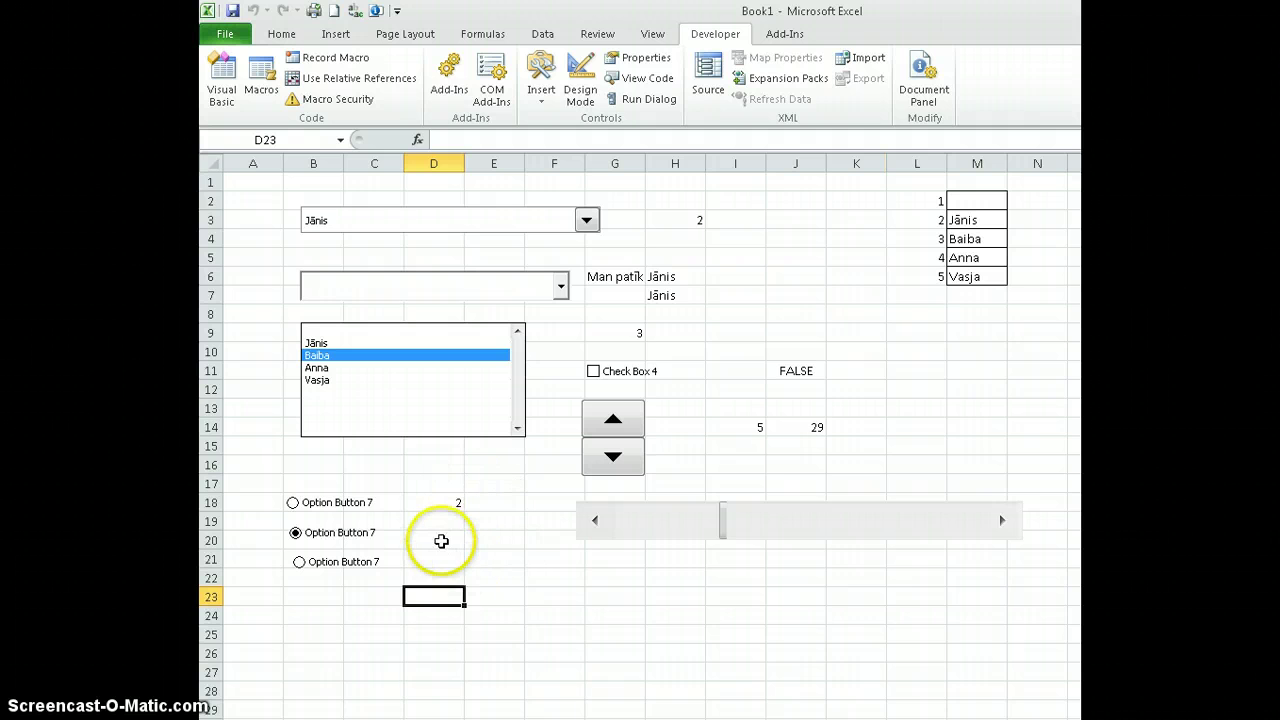
Step: Enter the formula =INDEX(M3:M6;D18) in cell D20 to return the name matching the chosen option button
click(446, 540)
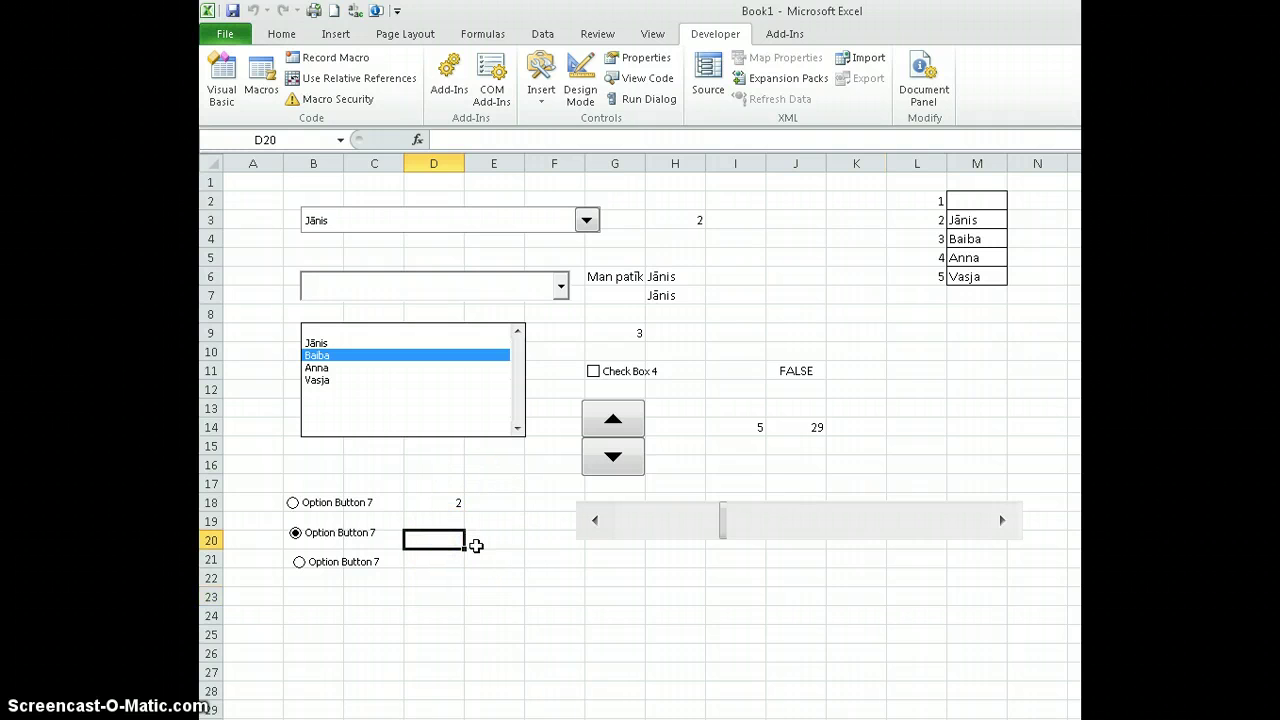
text(=ind)
key(Tab)
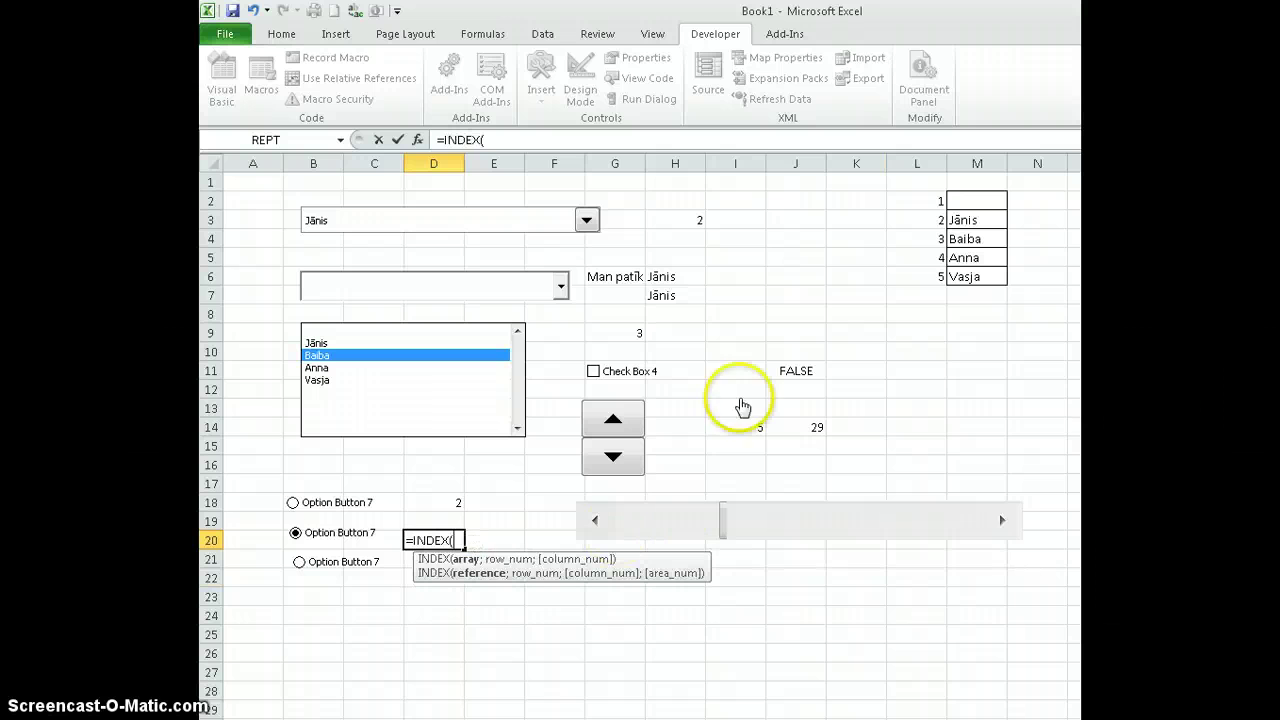
drag(972, 218, 980, 277)
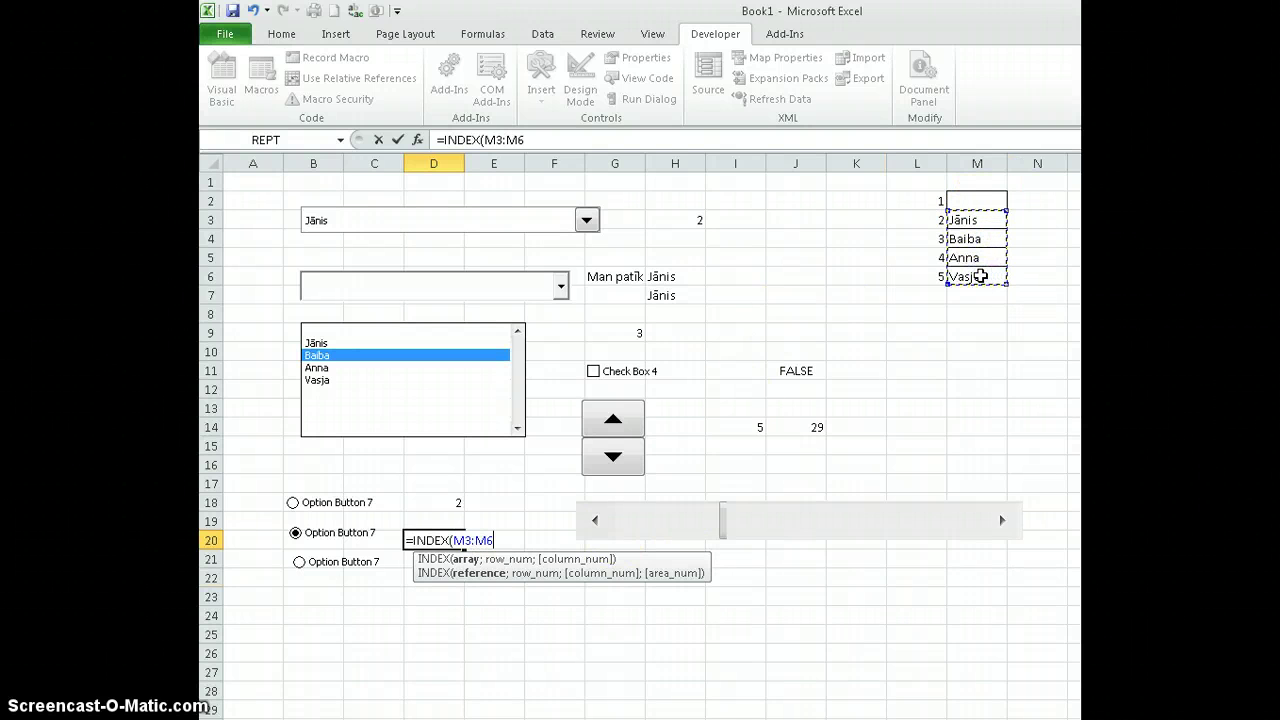
text(;)
click(440, 504)
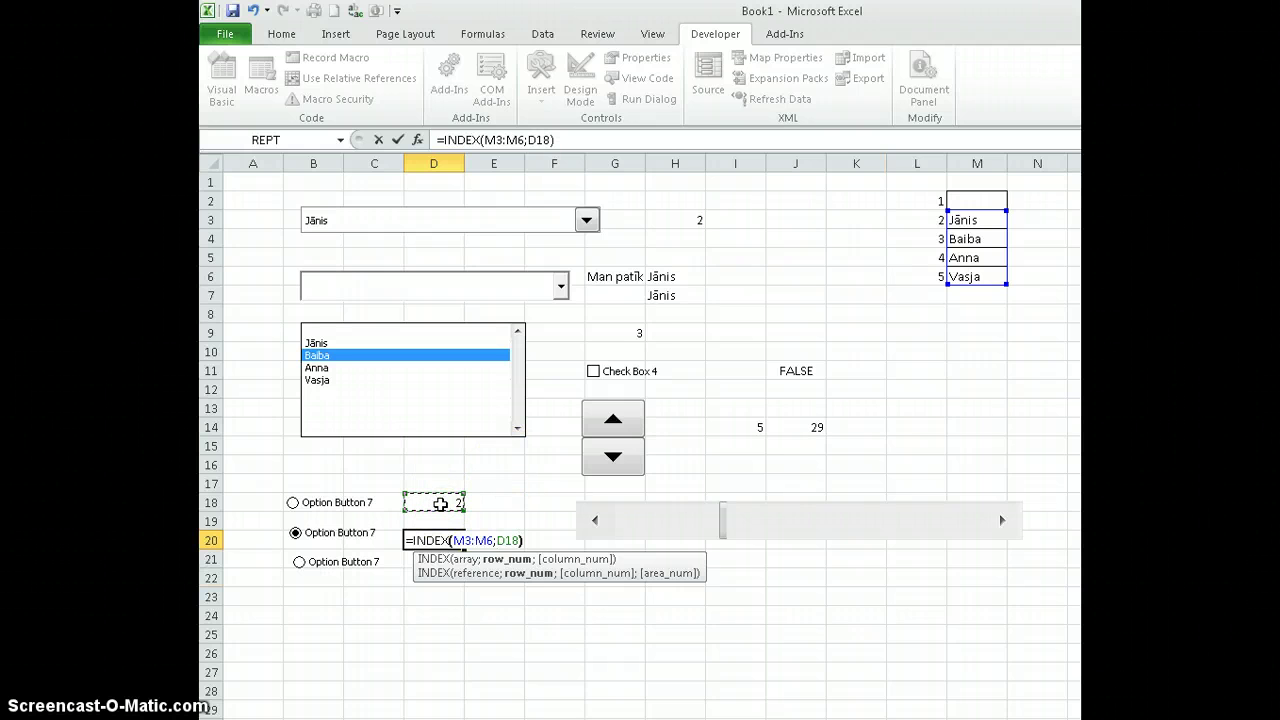
key(Return)
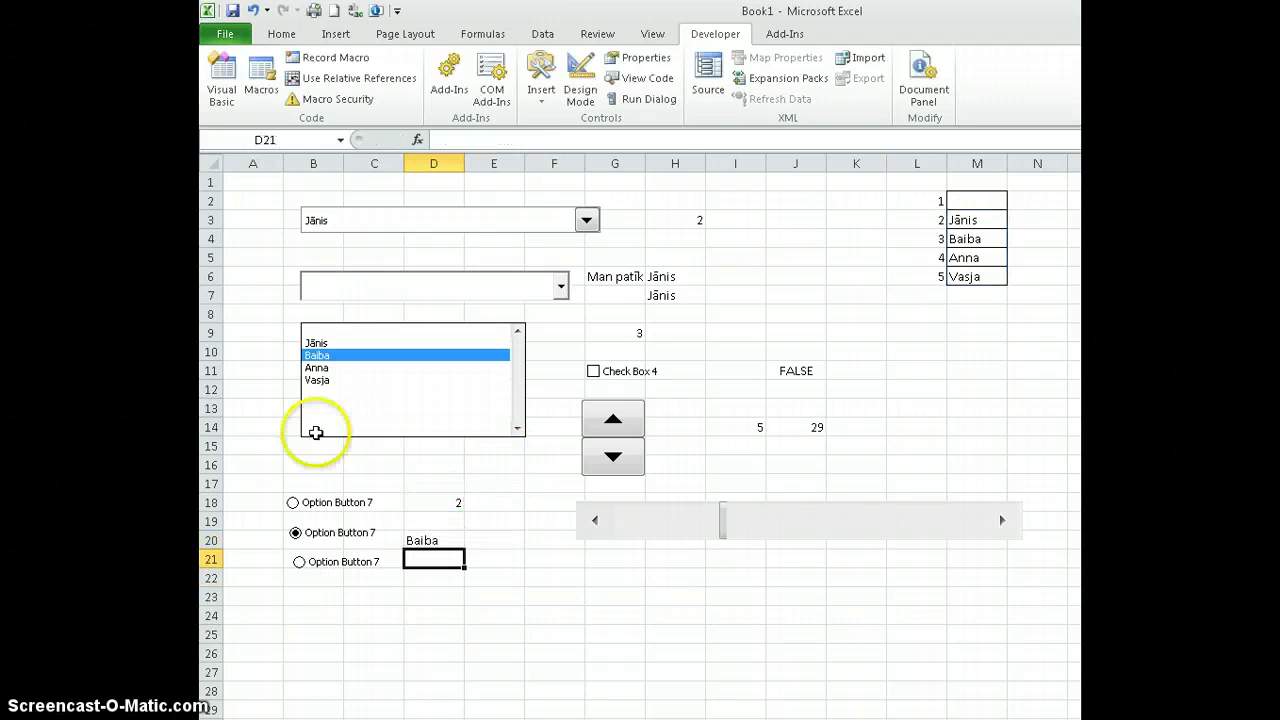
Step: Test the INDEX lookup in D20 by switching repeatedly among the option buttons, finishing with the third one selected
click(294, 504)
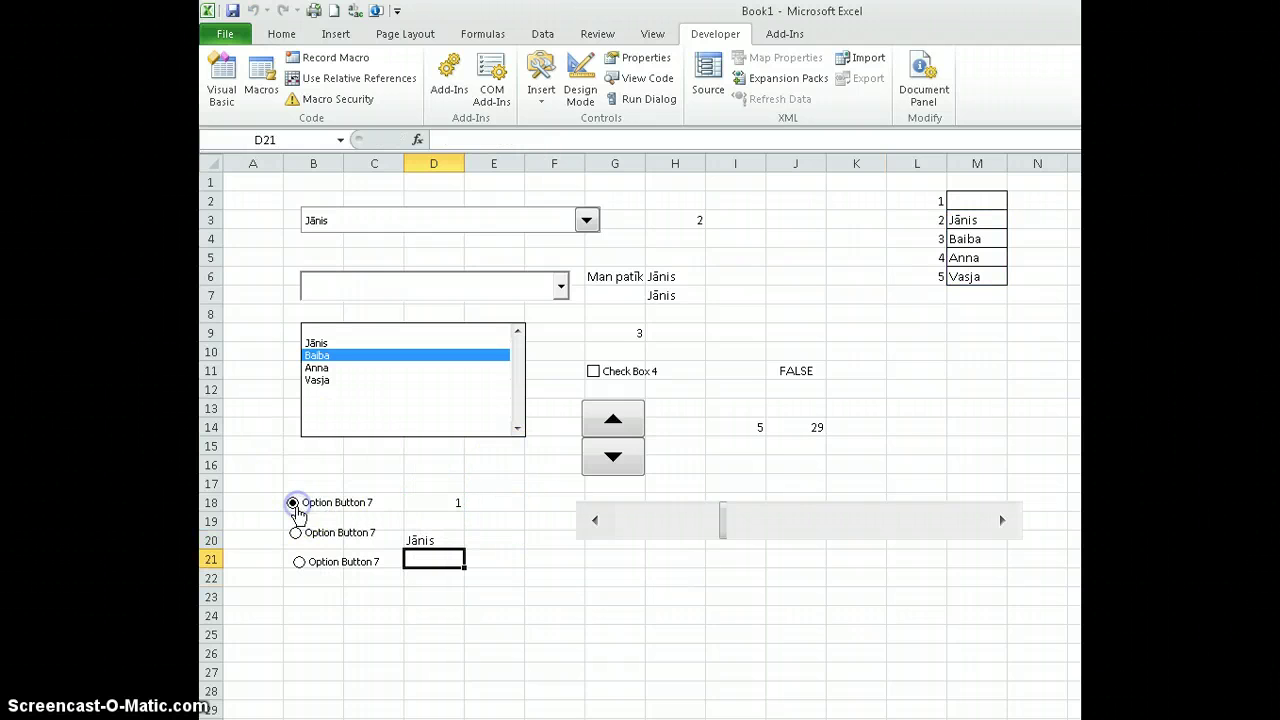
click(305, 575)
click(296, 531)
click(292, 502)
click(296, 531)
click(298, 560)
click(296, 532)
click(292, 486)
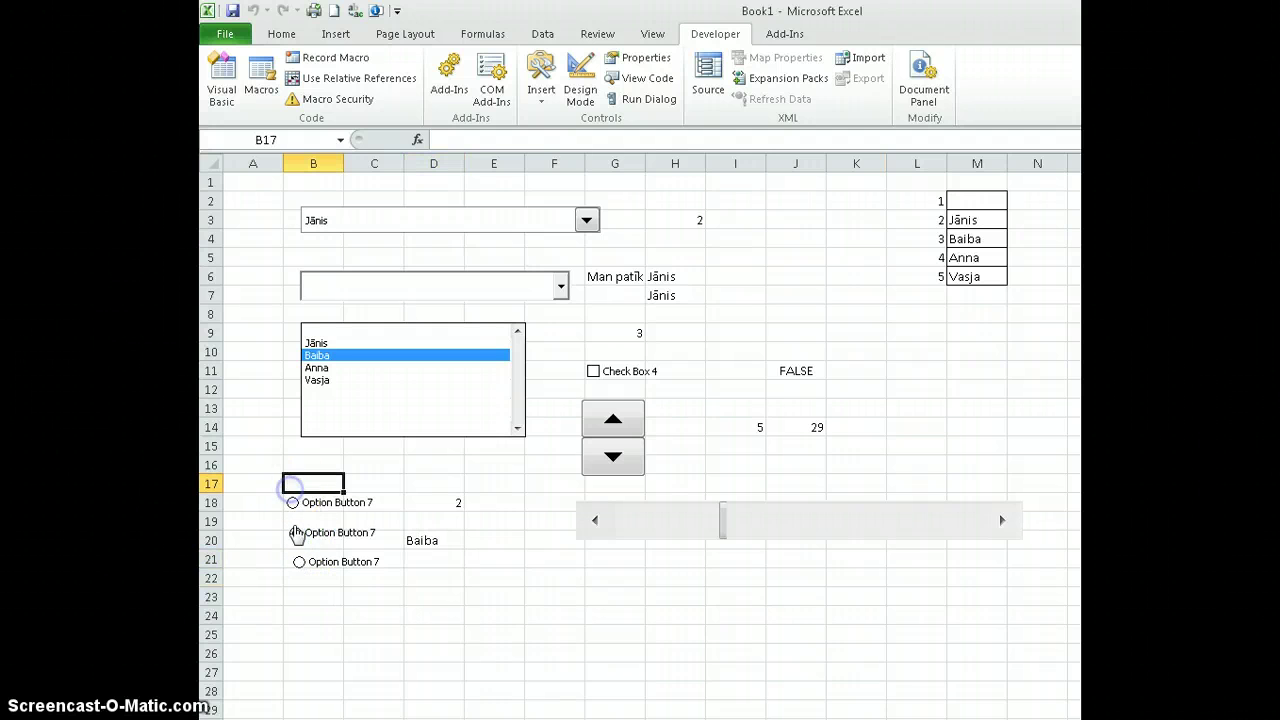
click(292, 502)
click(296, 532)
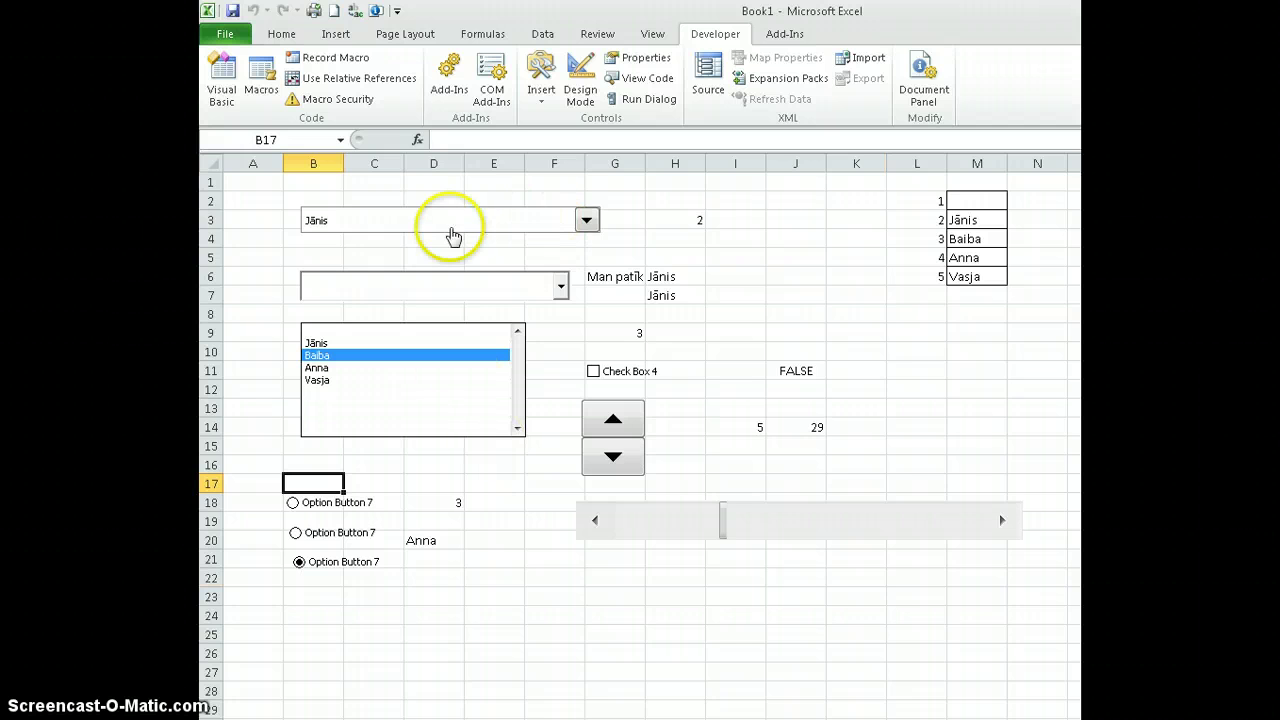
click(542, 95)
click(541, 90)
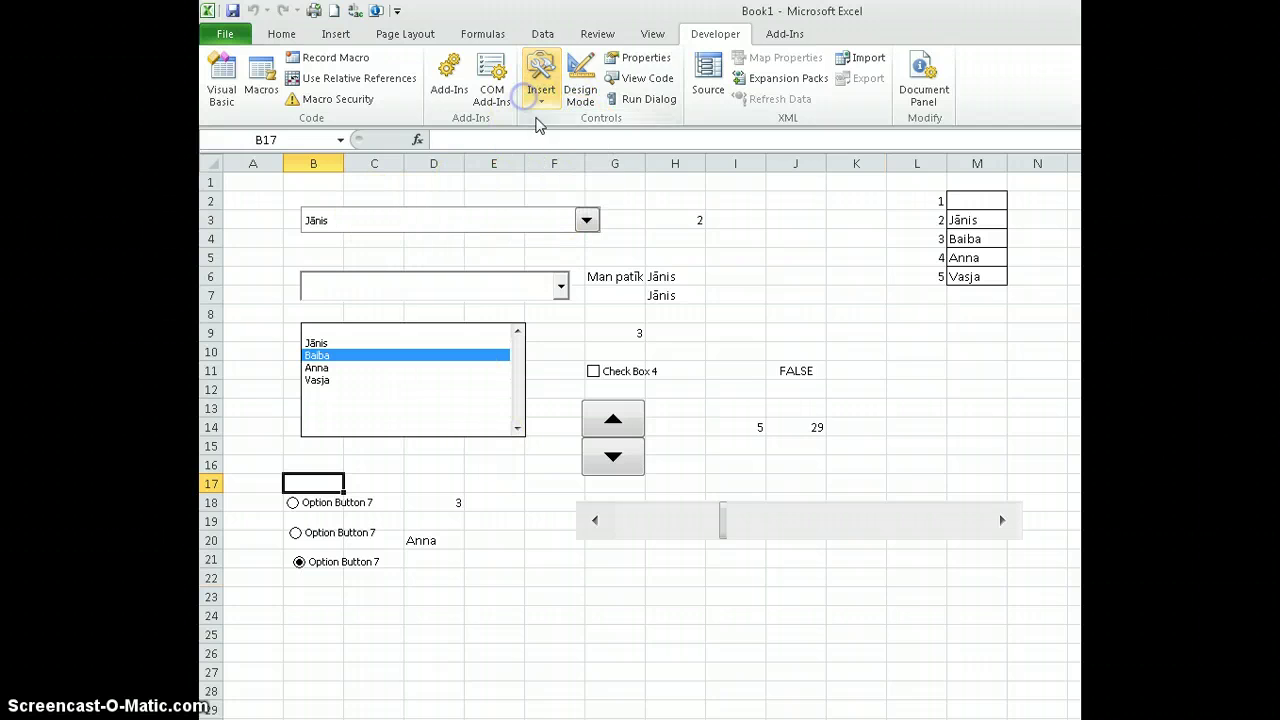
right_click(499, 211)
click(561, 358)
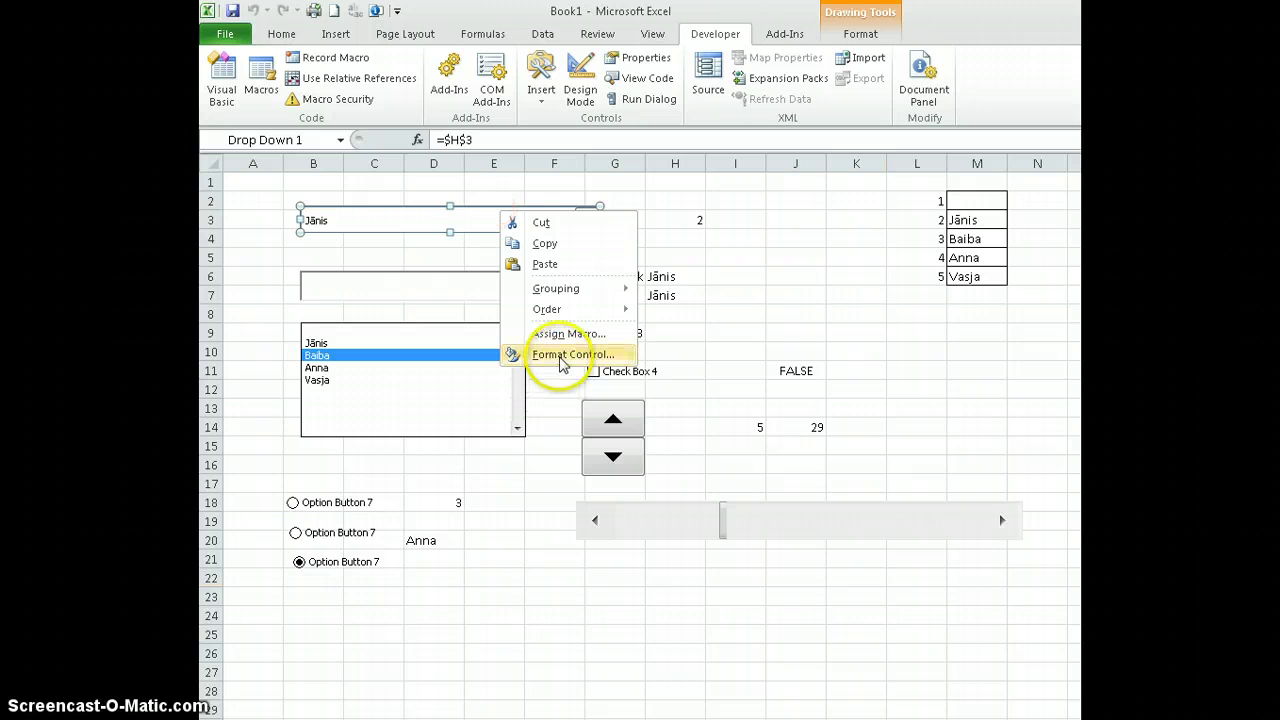
click(471, 309)
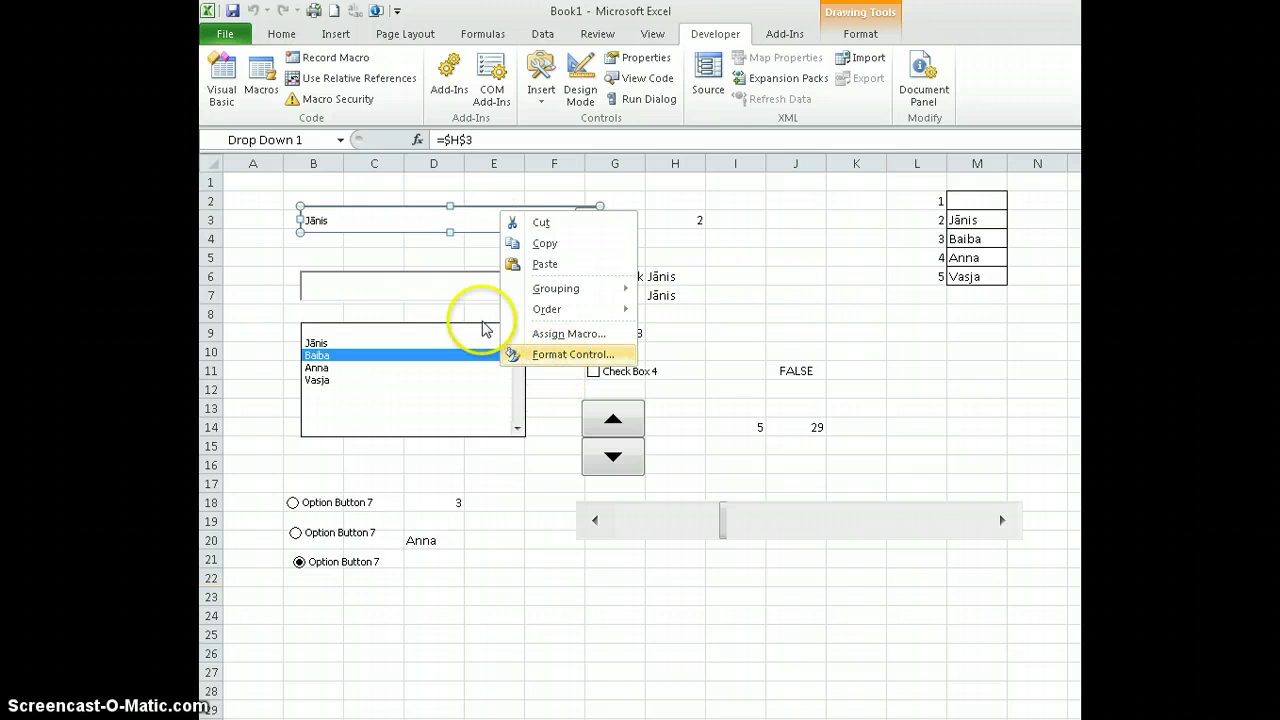
Step: Turn on Design Mode and examine the ActiveX combo box's properties, including LinkedCell and ListFillRange, closing them without changes
click(580, 95)
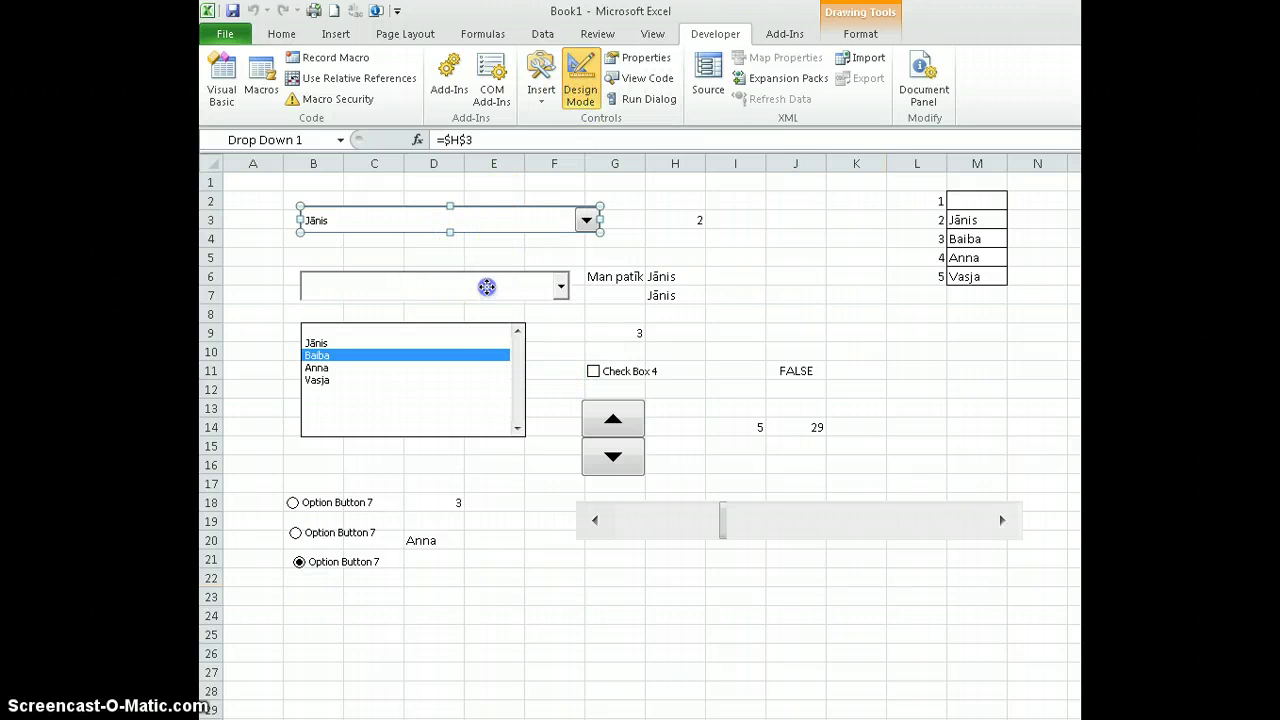
click(357, 277)
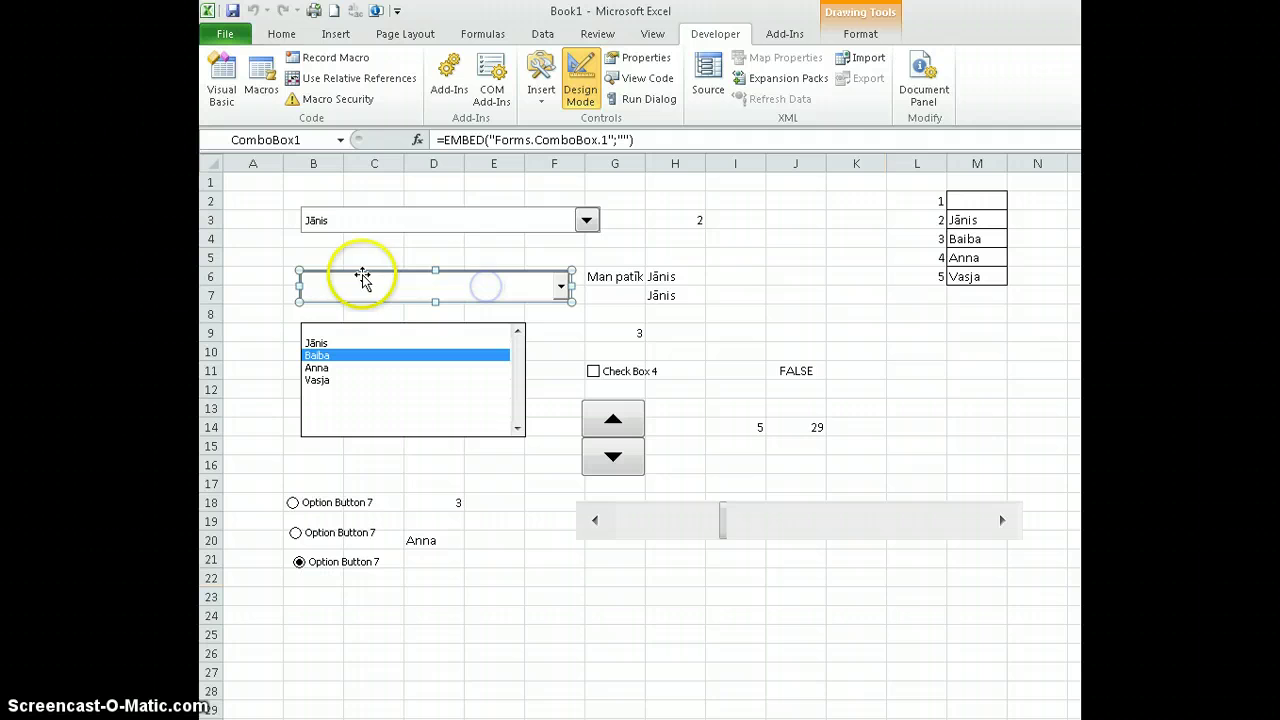
click(630, 58)
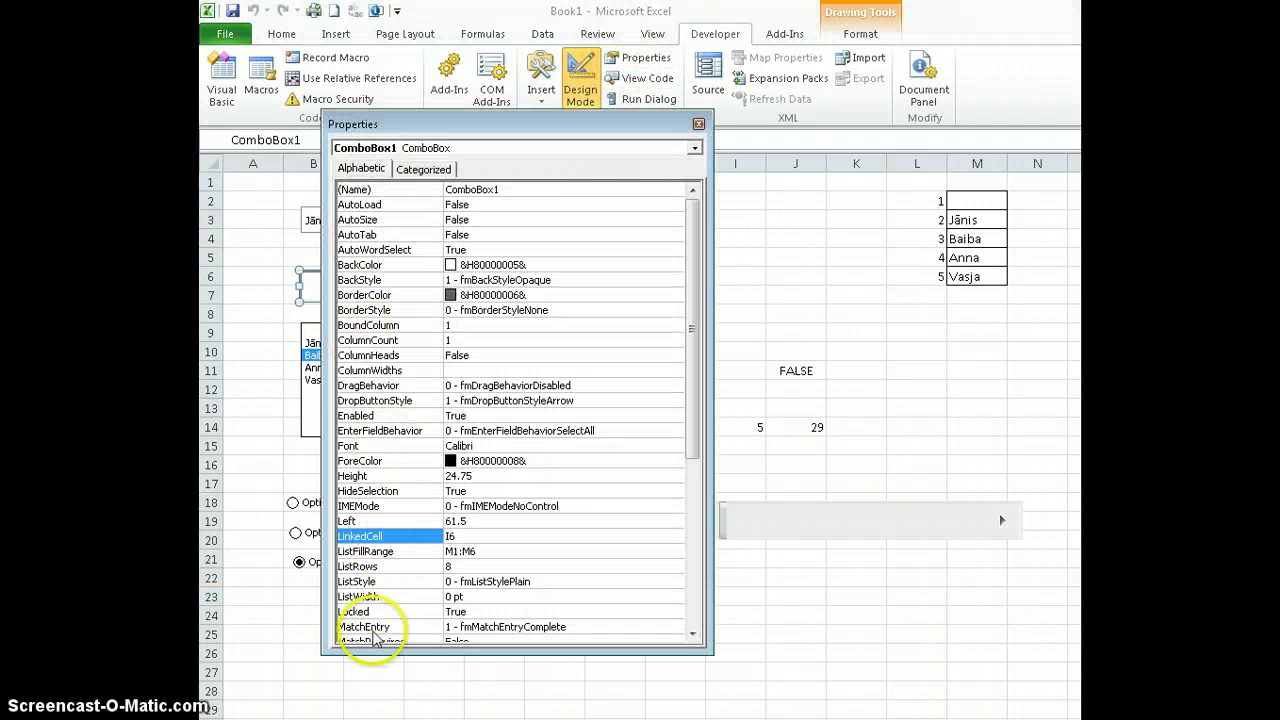
drag(694, 272, 695, 508)
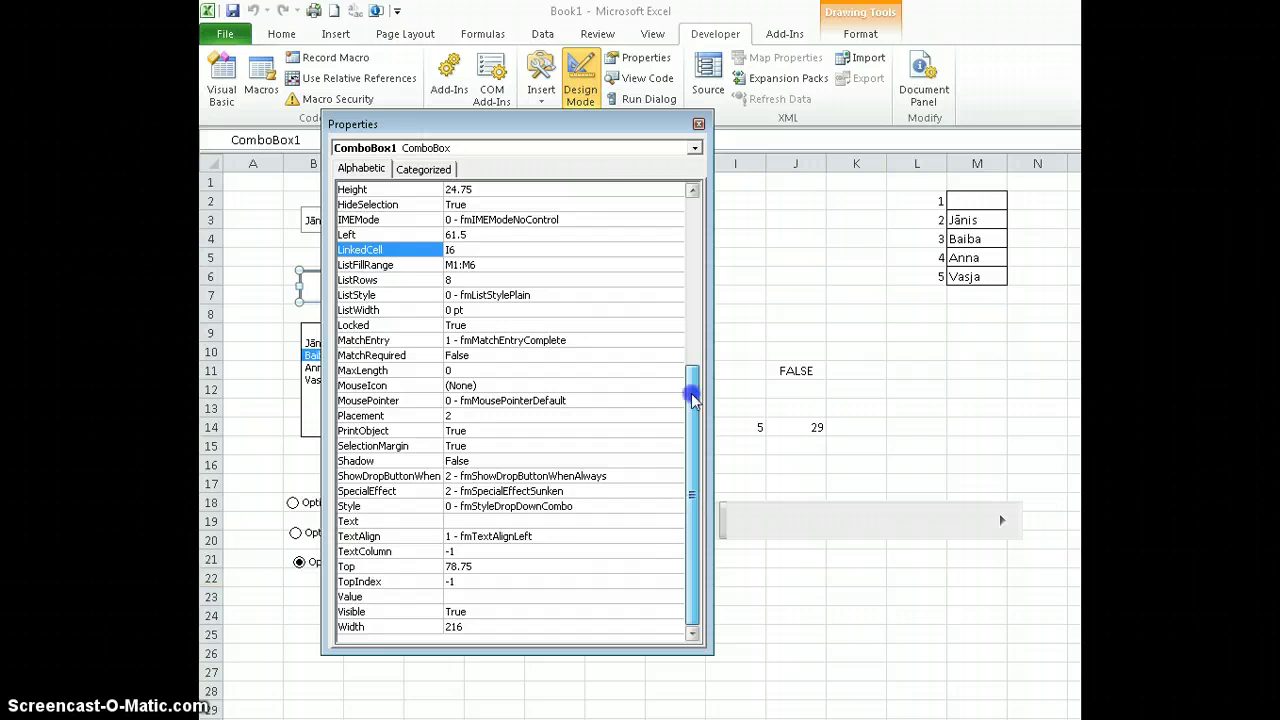
drag(694, 400, 689, 237)
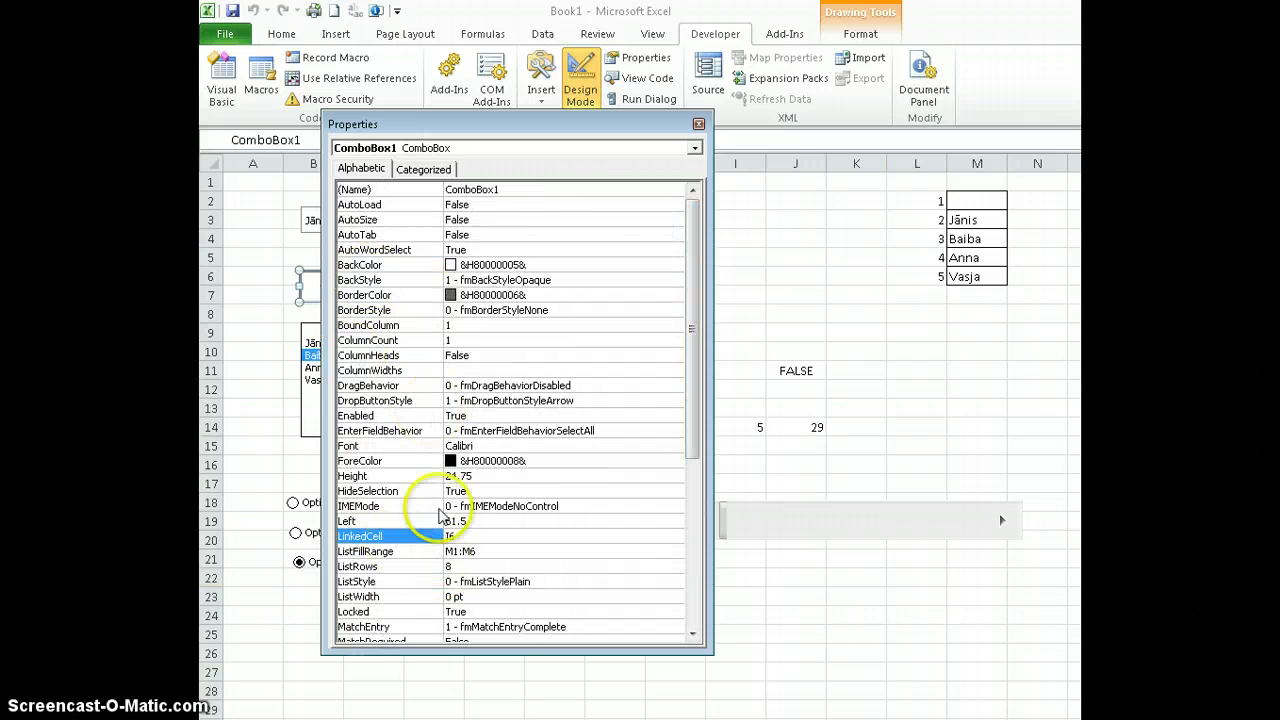
click(487, 552)
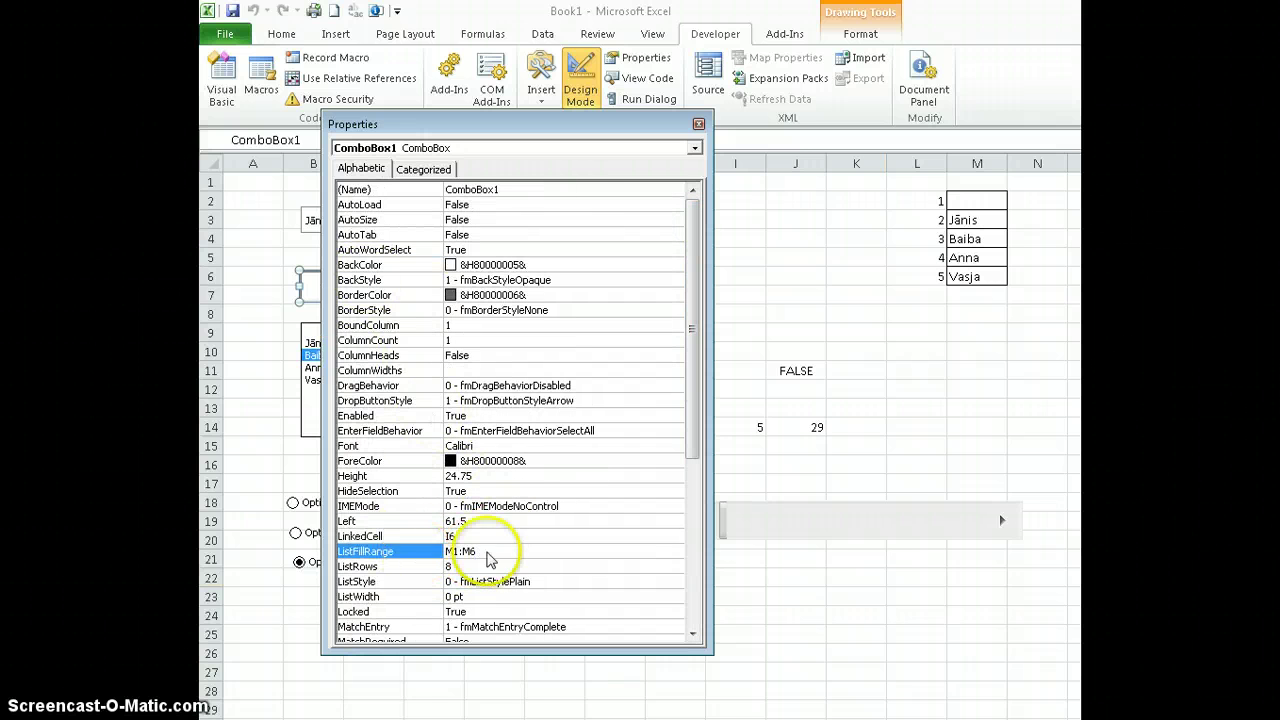
click(472, 551)
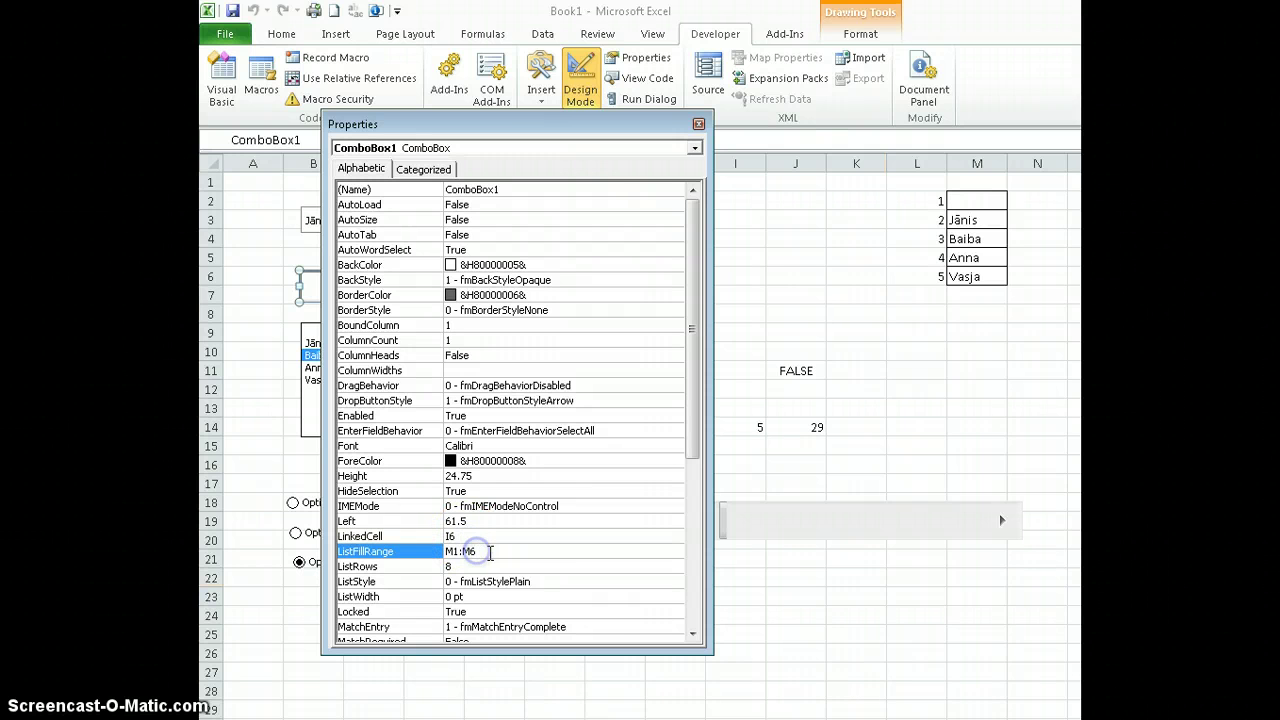
click(480, 539)
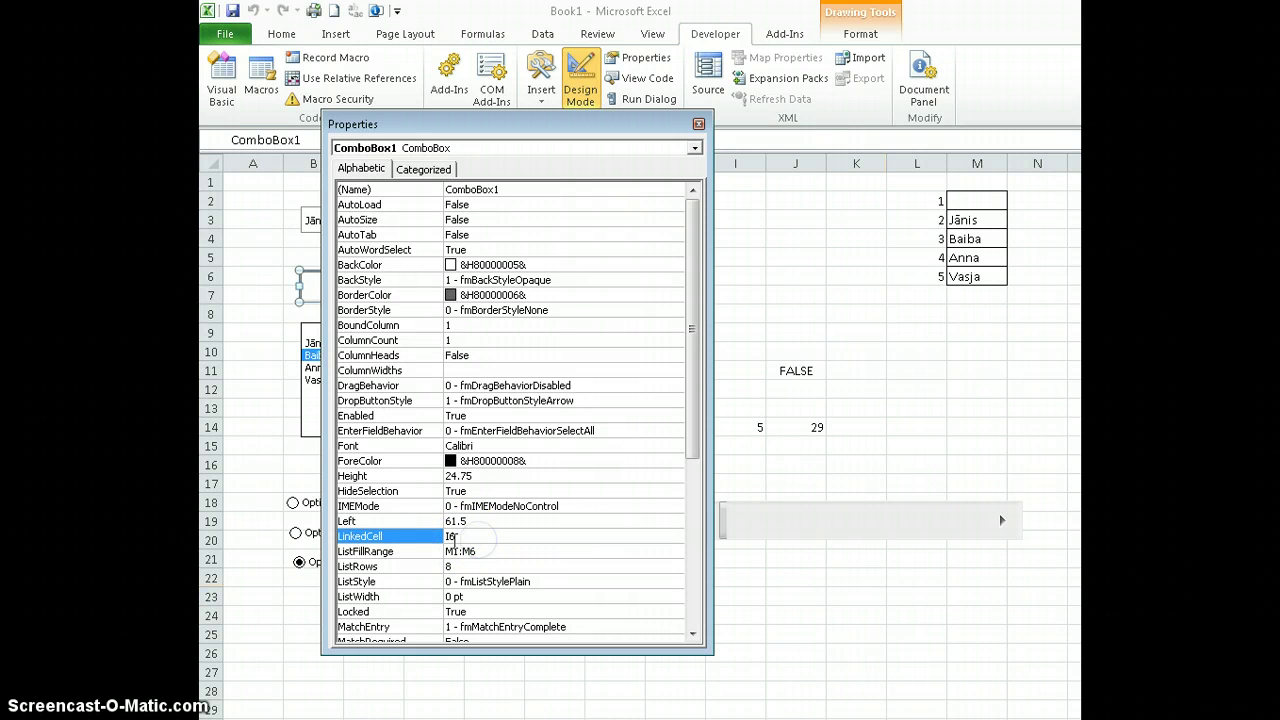
click(698, 124)
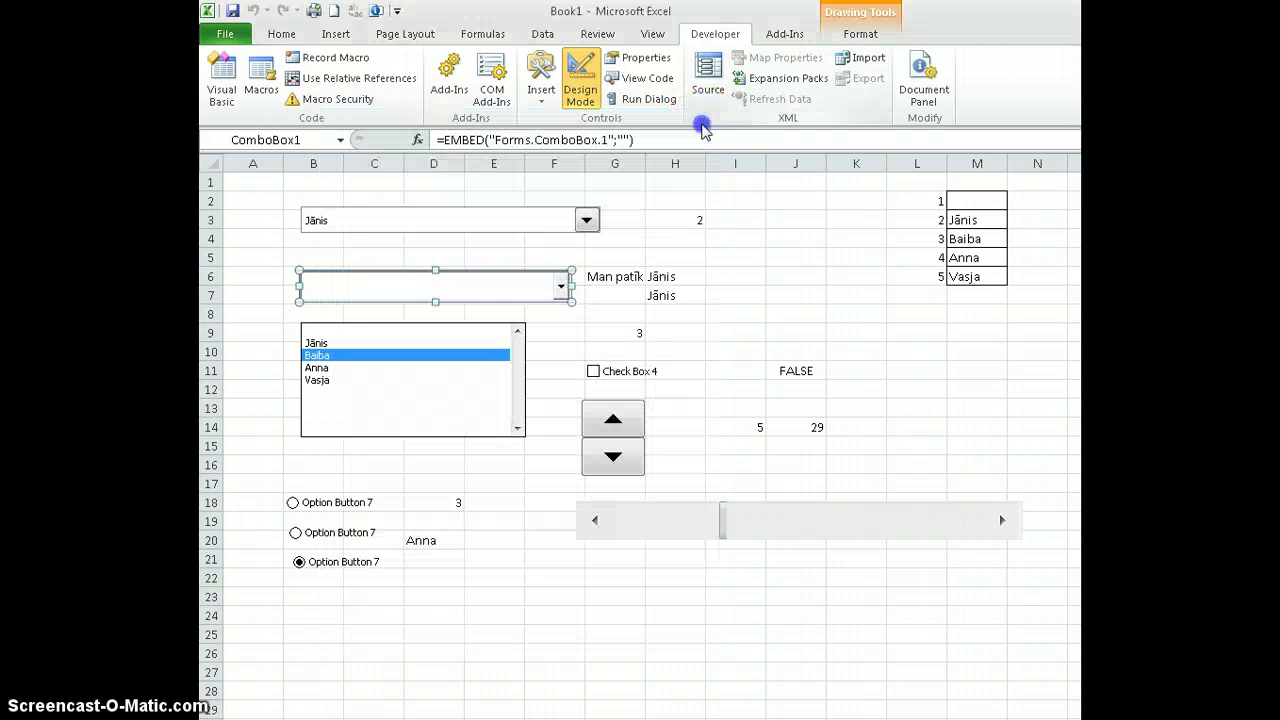
click(592, 349)
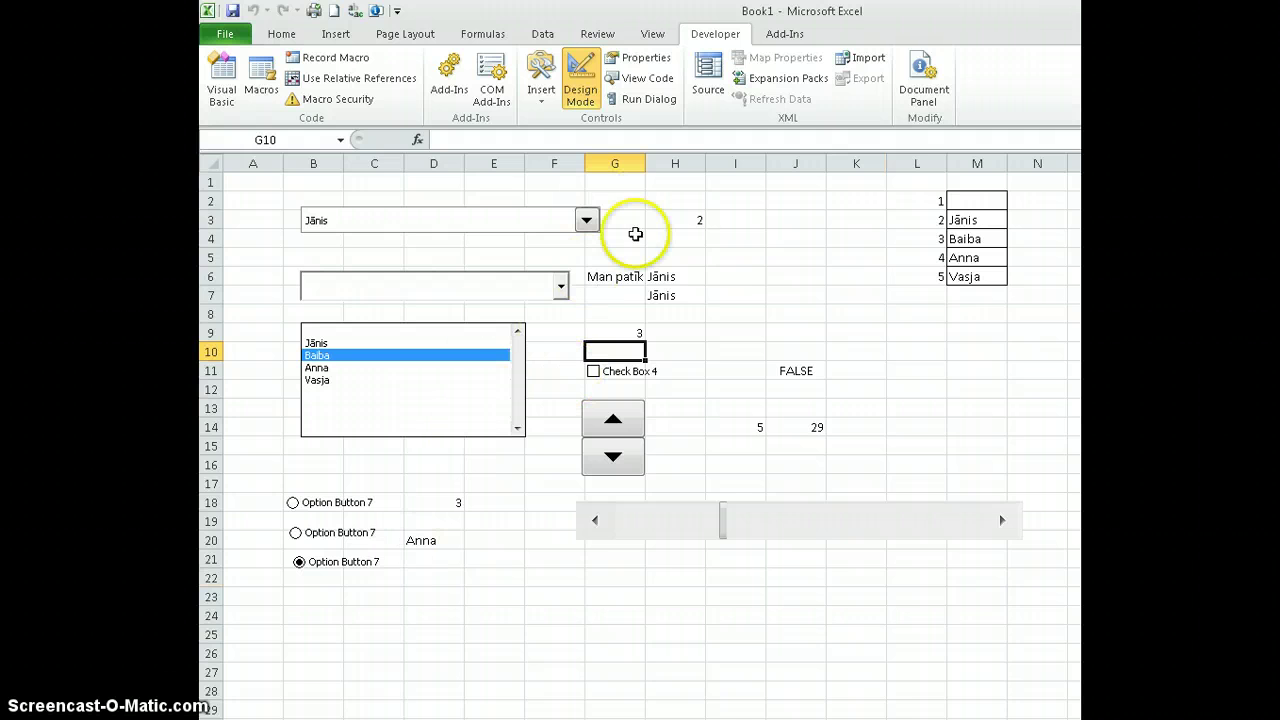
click(893, 414)
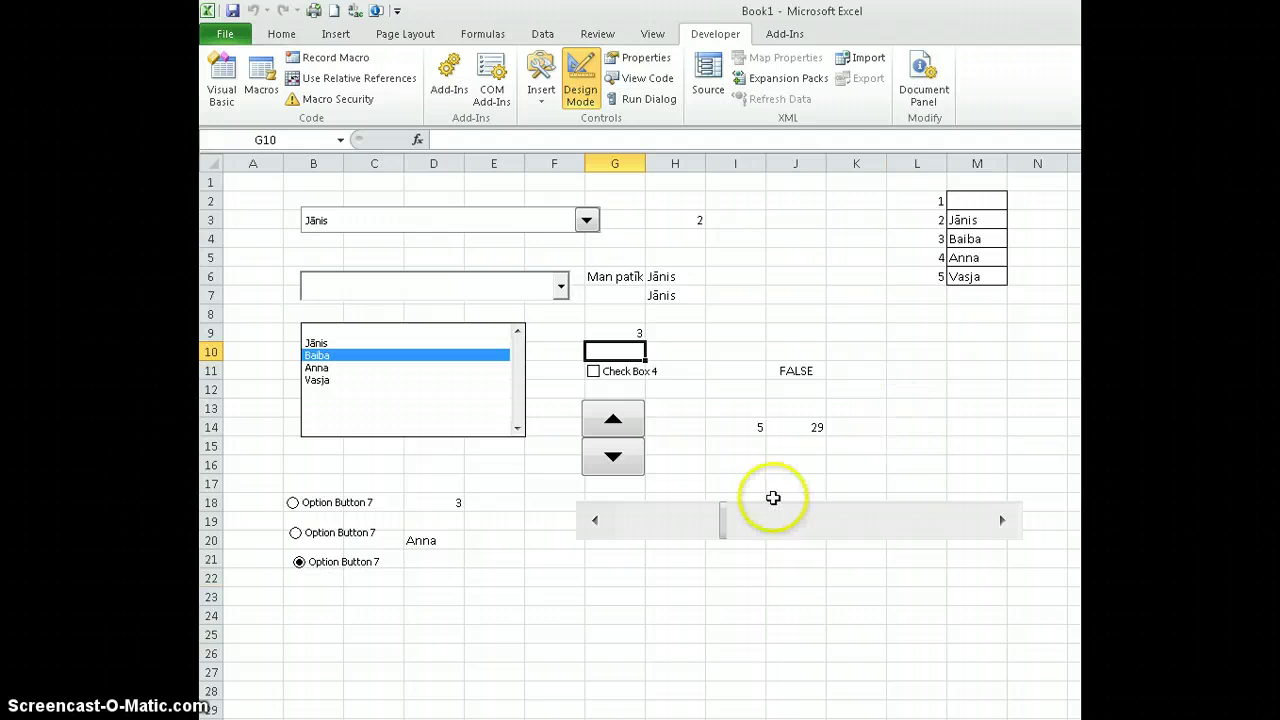